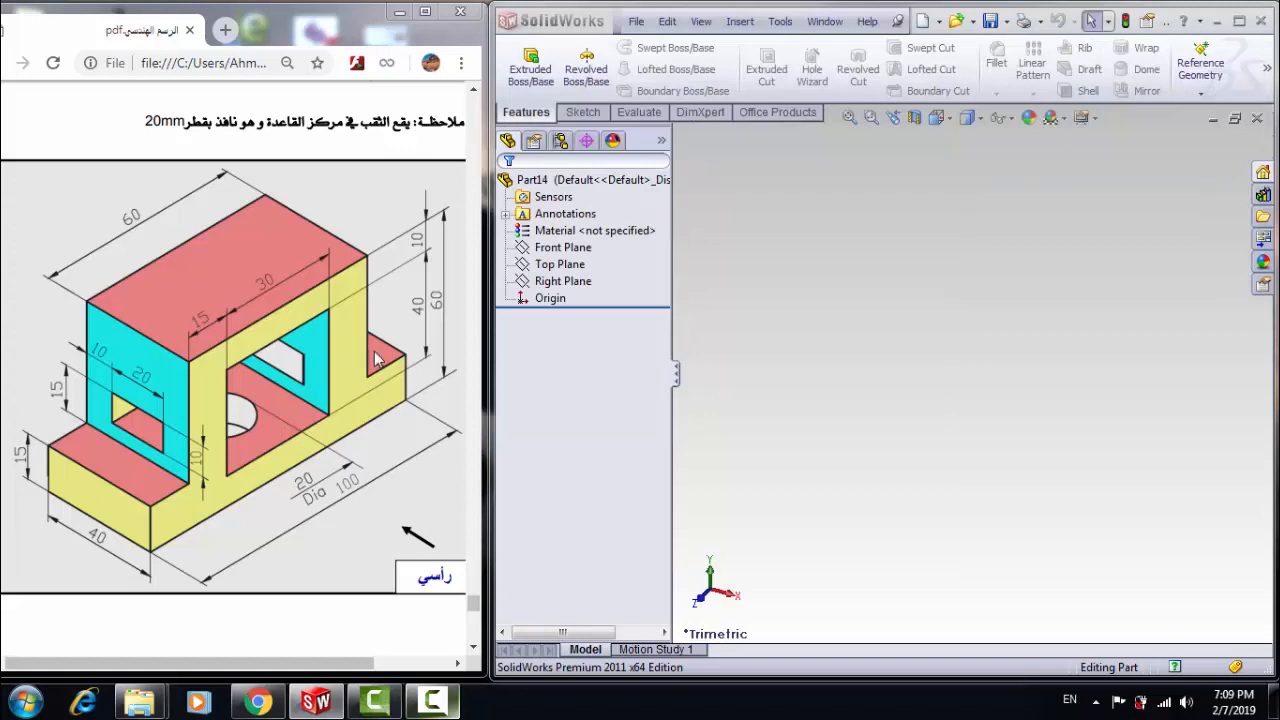
- Sketch a center rectangle about 140 mm by 125 mm on the Right Plane, centered on the origin
click(545, 282)
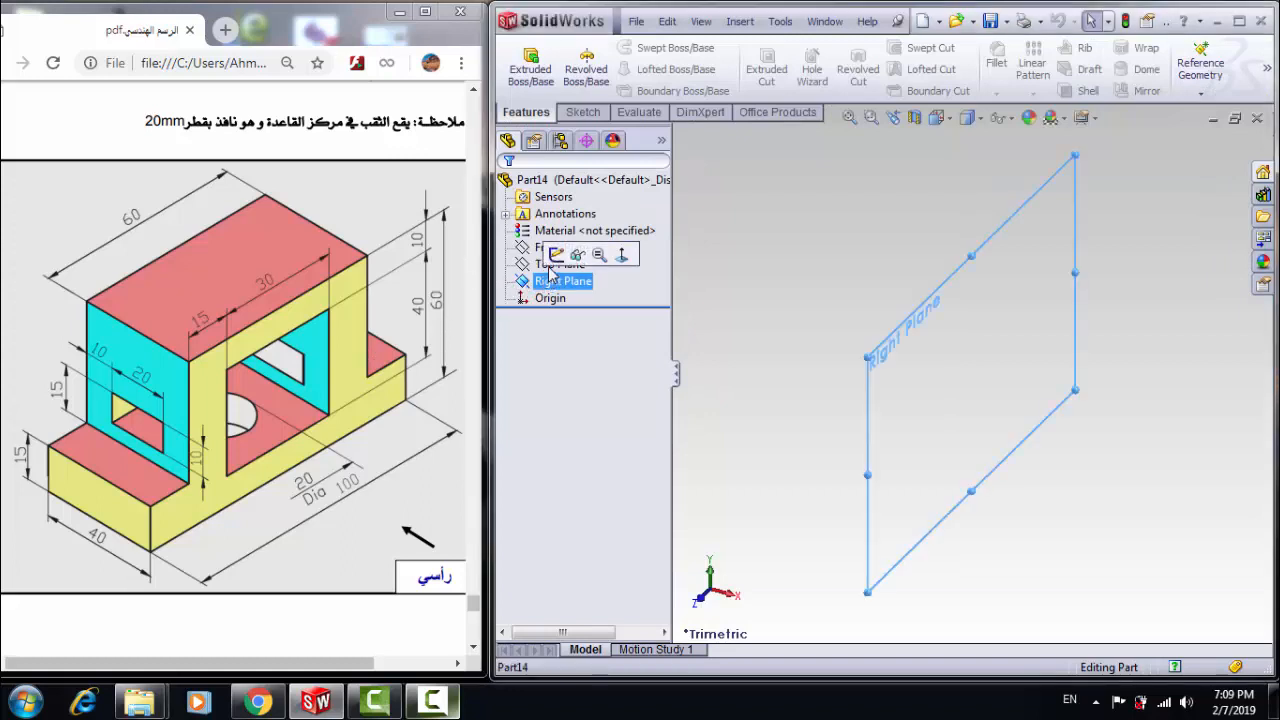
click(556, 256)
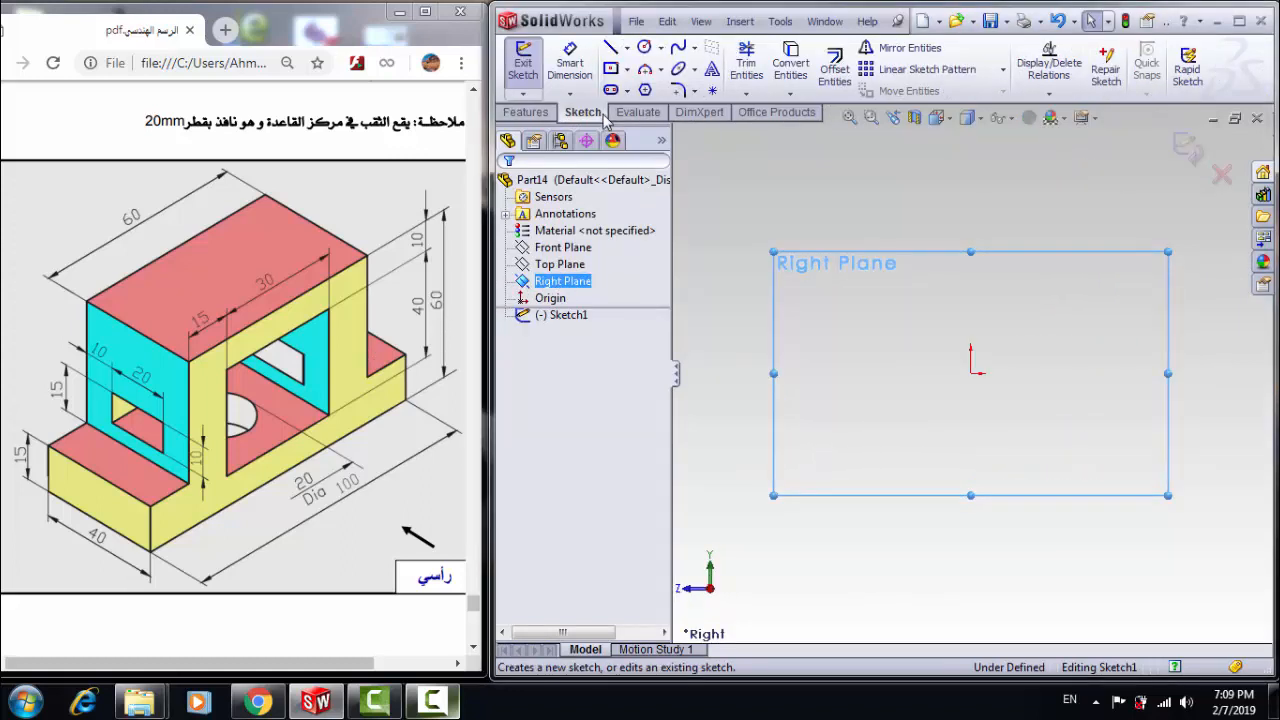
click(614, 72)
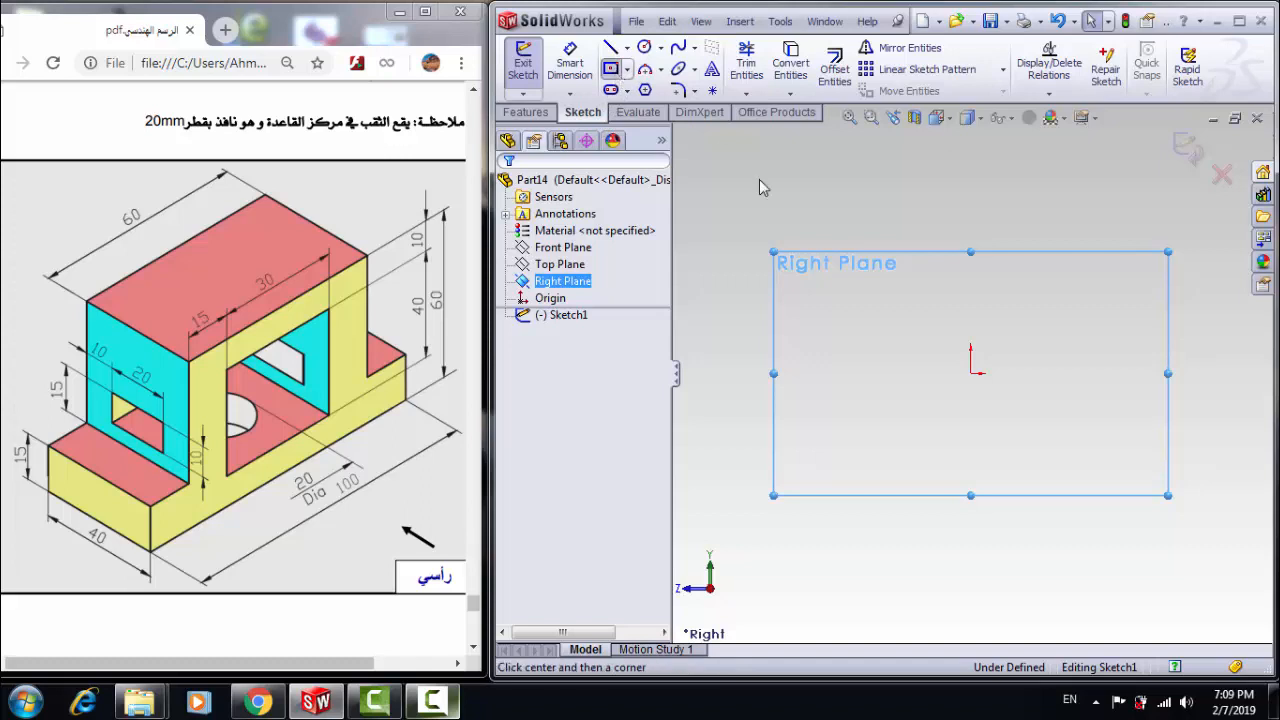
click(970, 373)
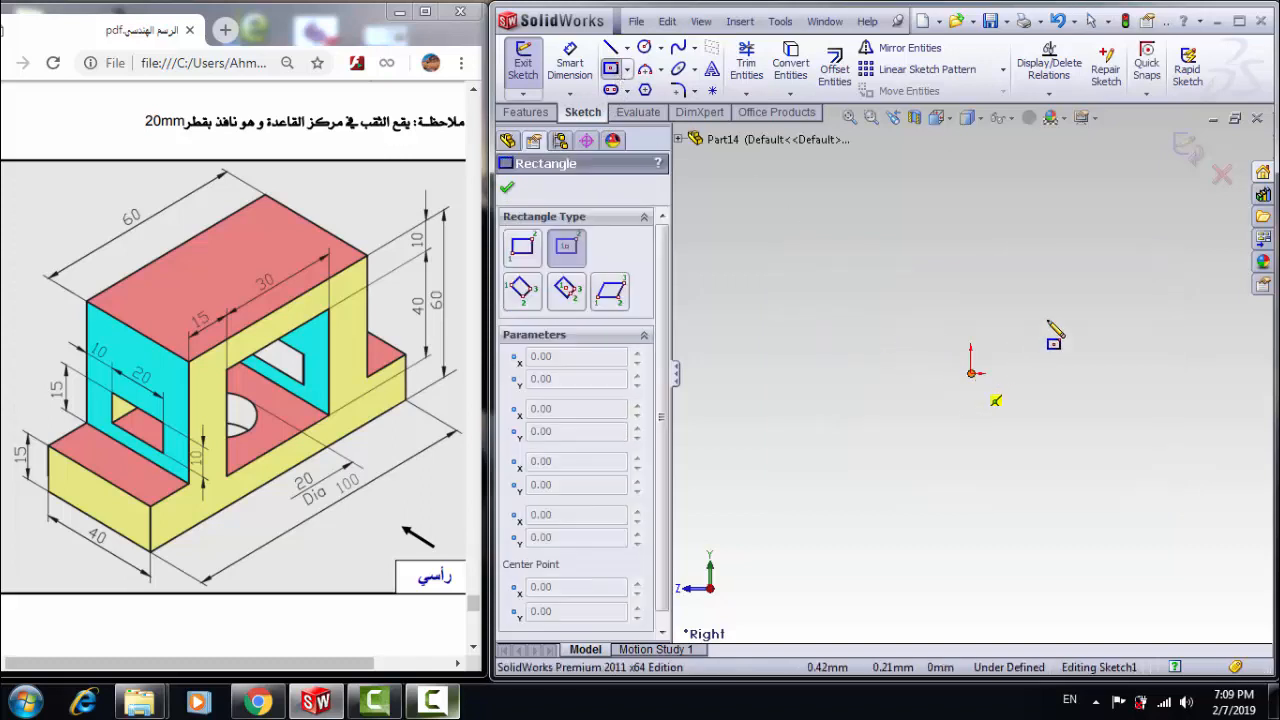
click(1125, 235)
- Dimension the rectangle to 100 mm wide and 60 mm high
click(572, 62)
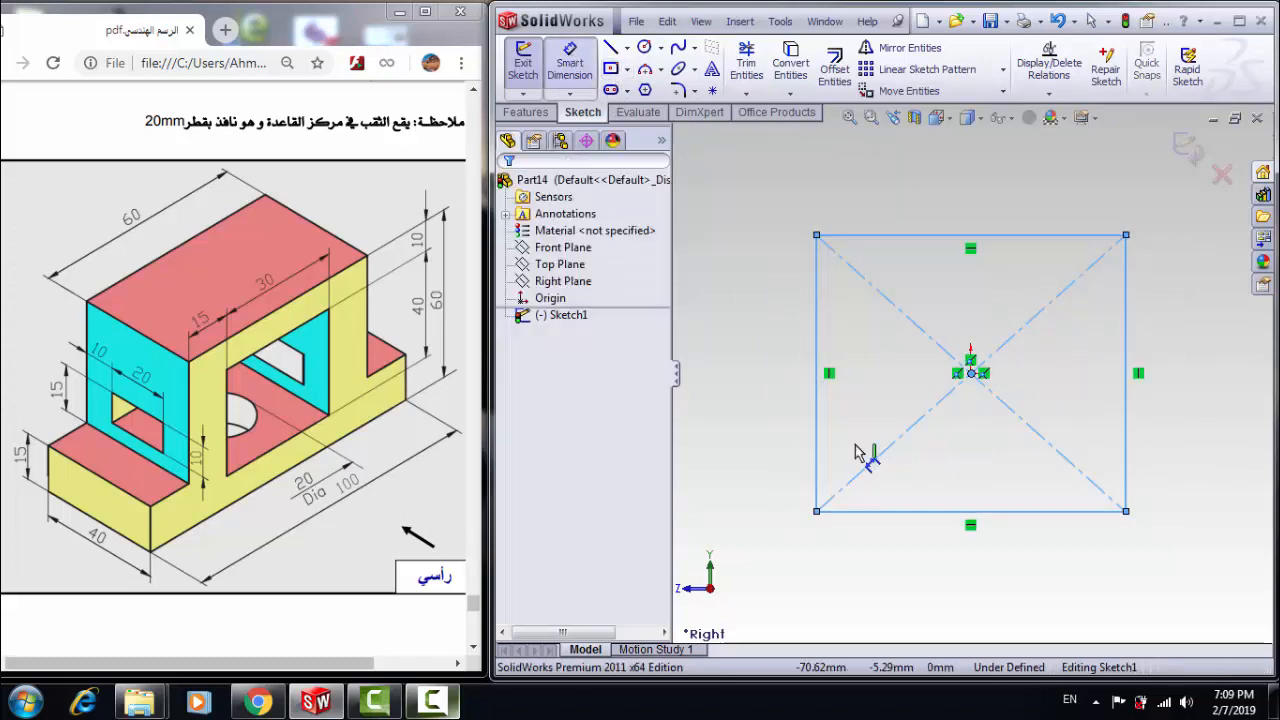
click(909, 512)
click(909, 557)
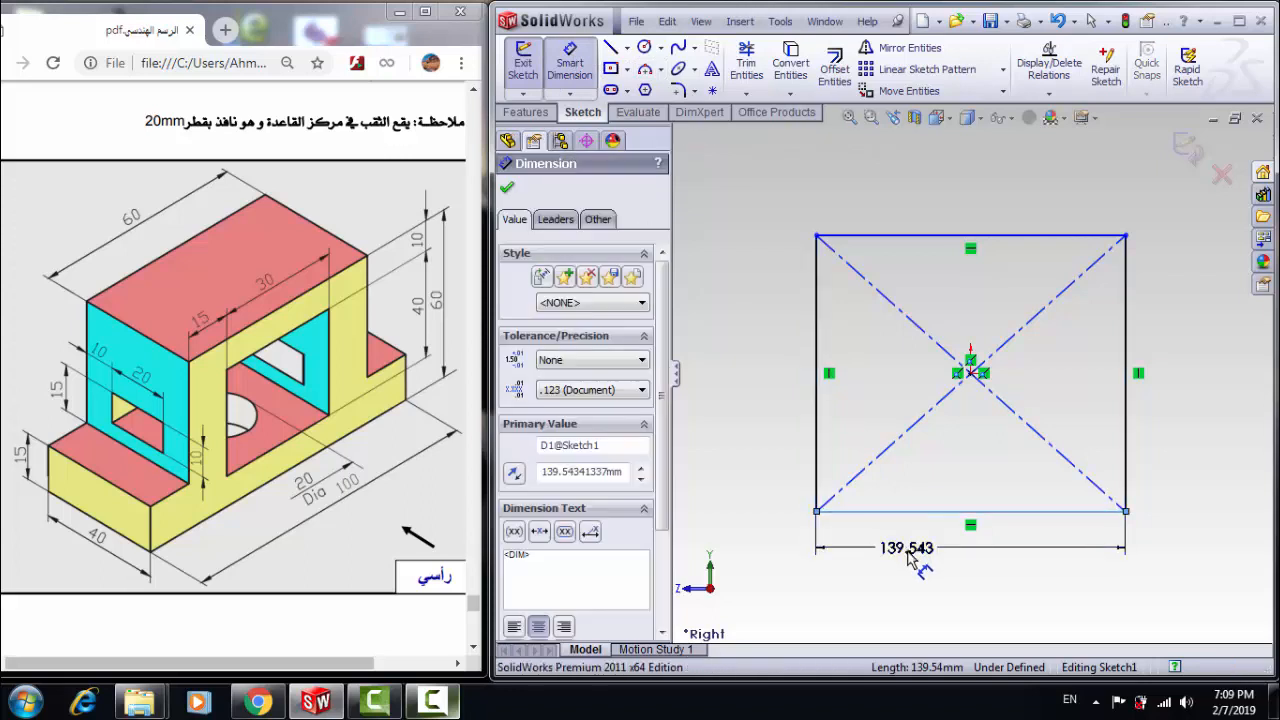
text(100)
key(Return)
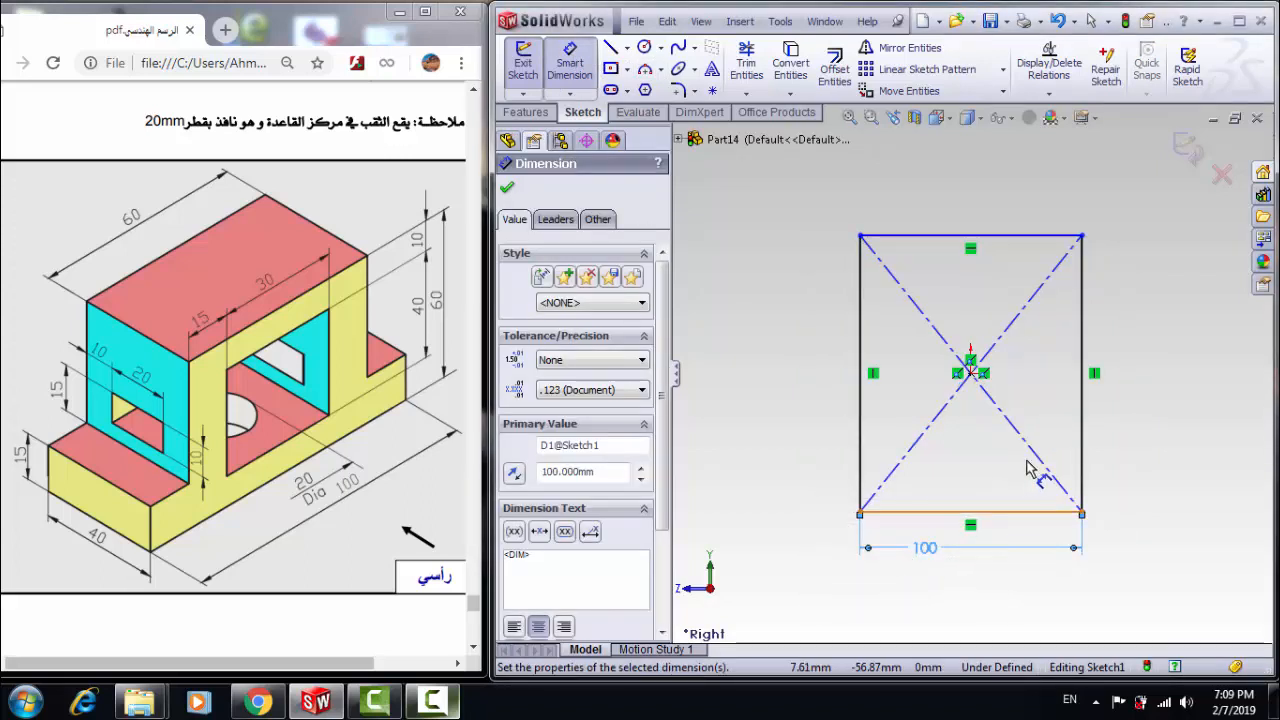
click(1082, 418)
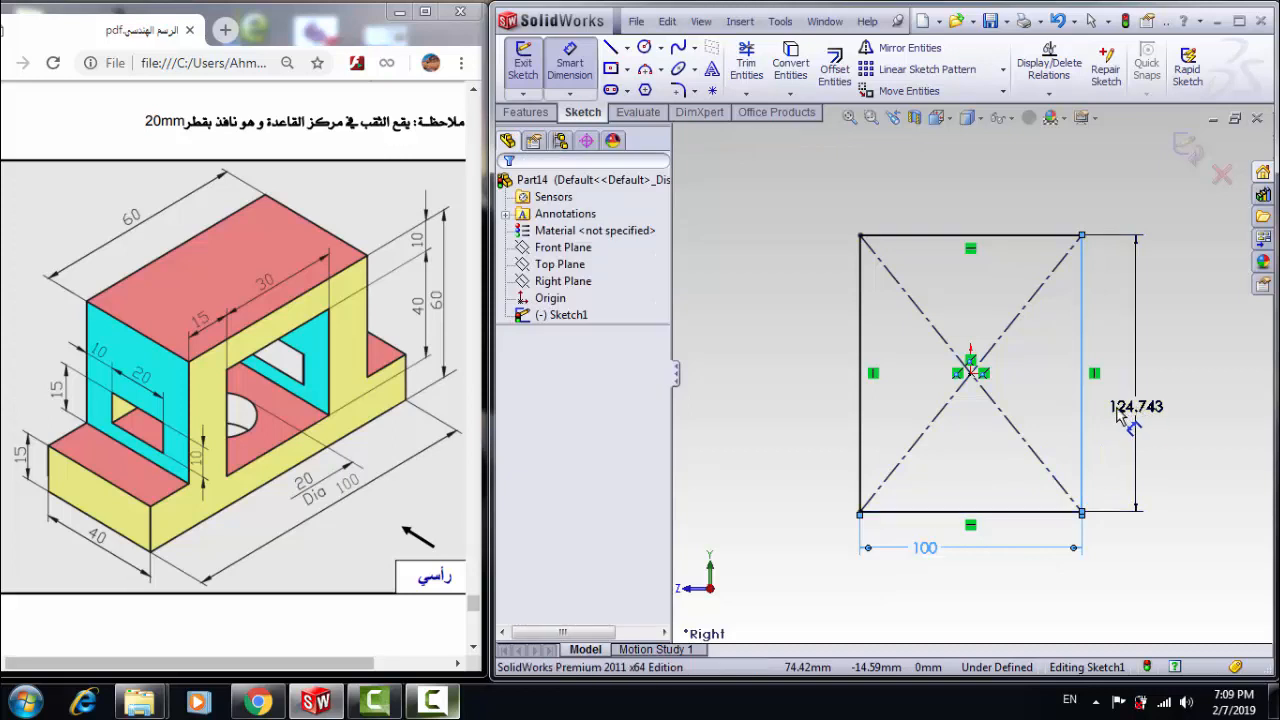
click(1136, 418)
text(60)
key(Return)
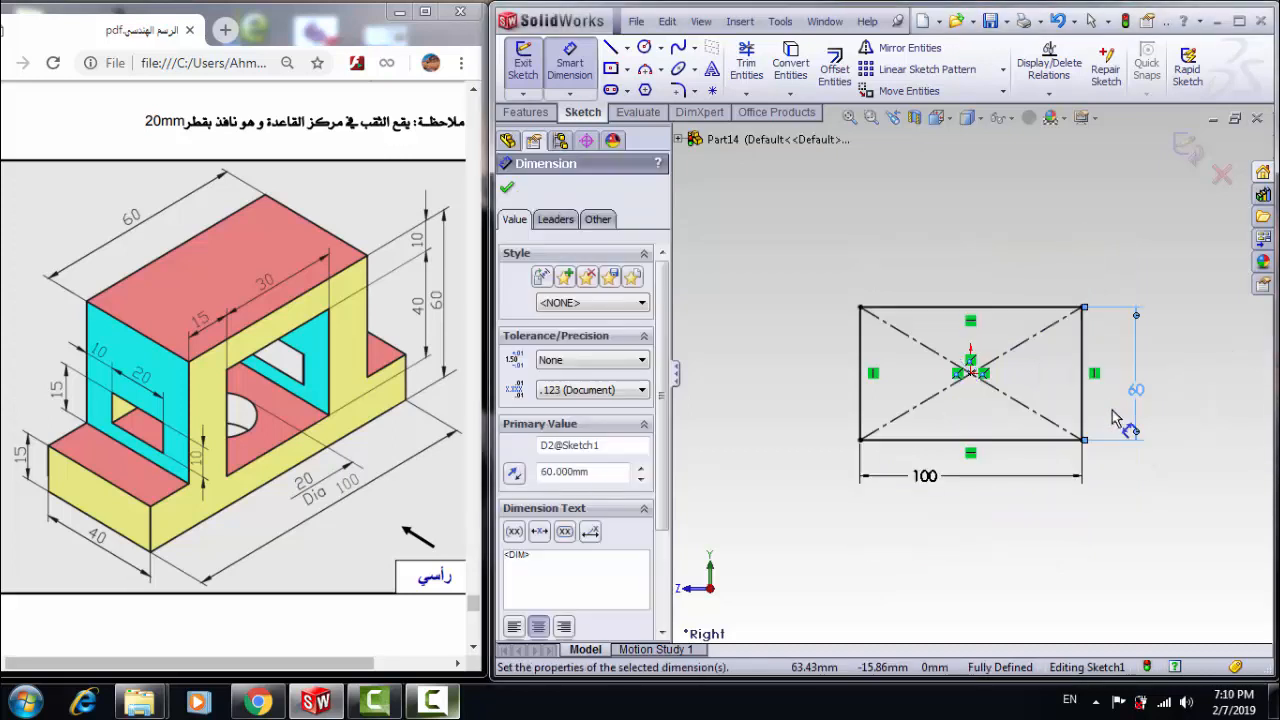
- Extrude the rectangle as a boss 40 mm blind in the reversed direction
click(527, 112)
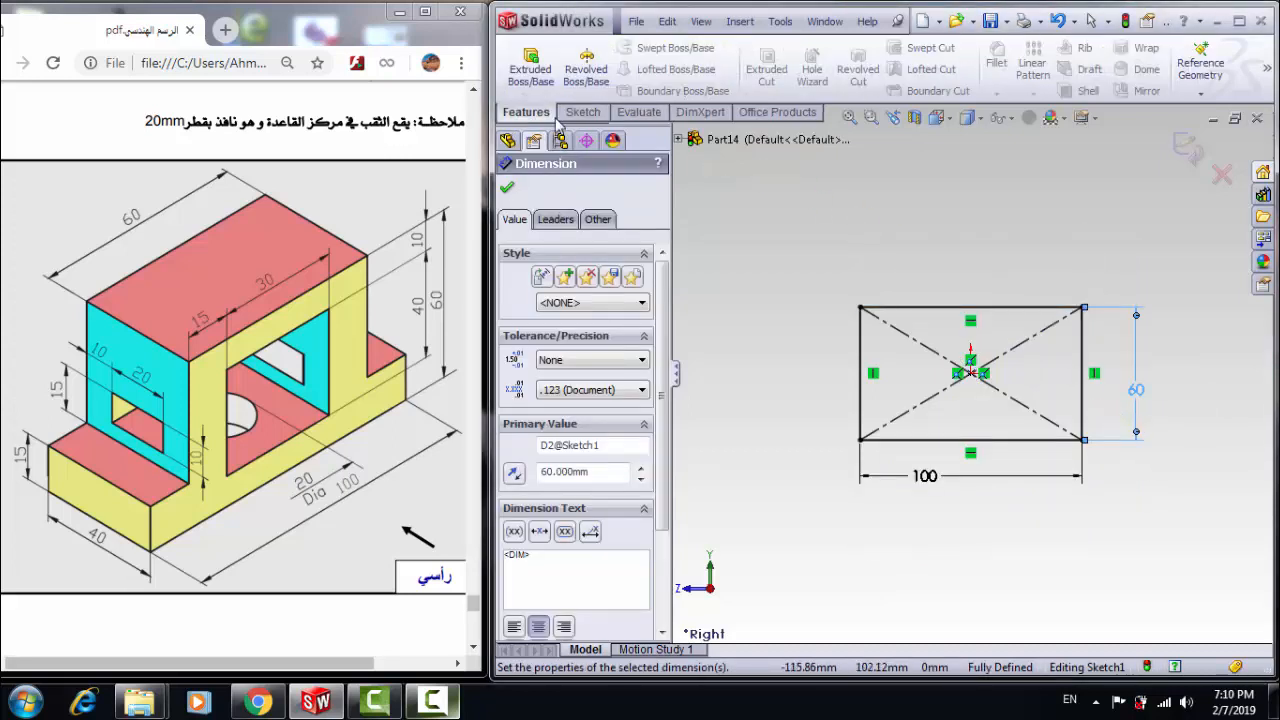
click(521, 84)
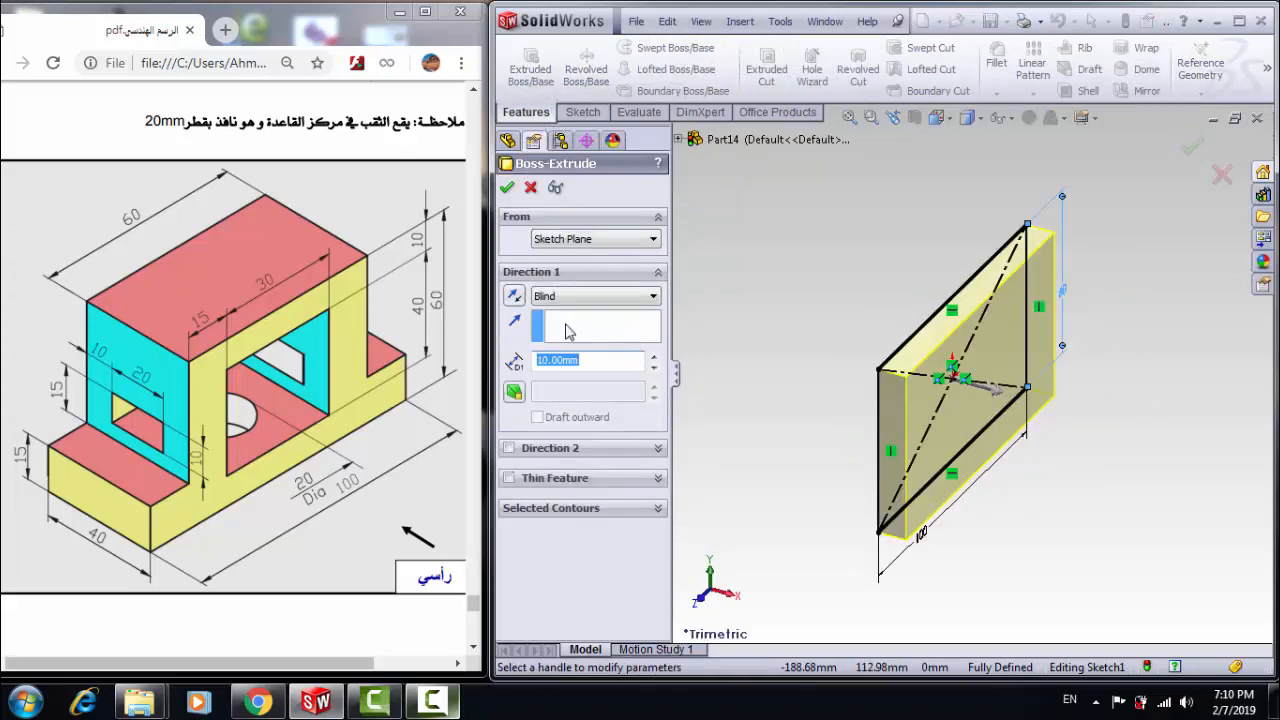
click(514, 299)
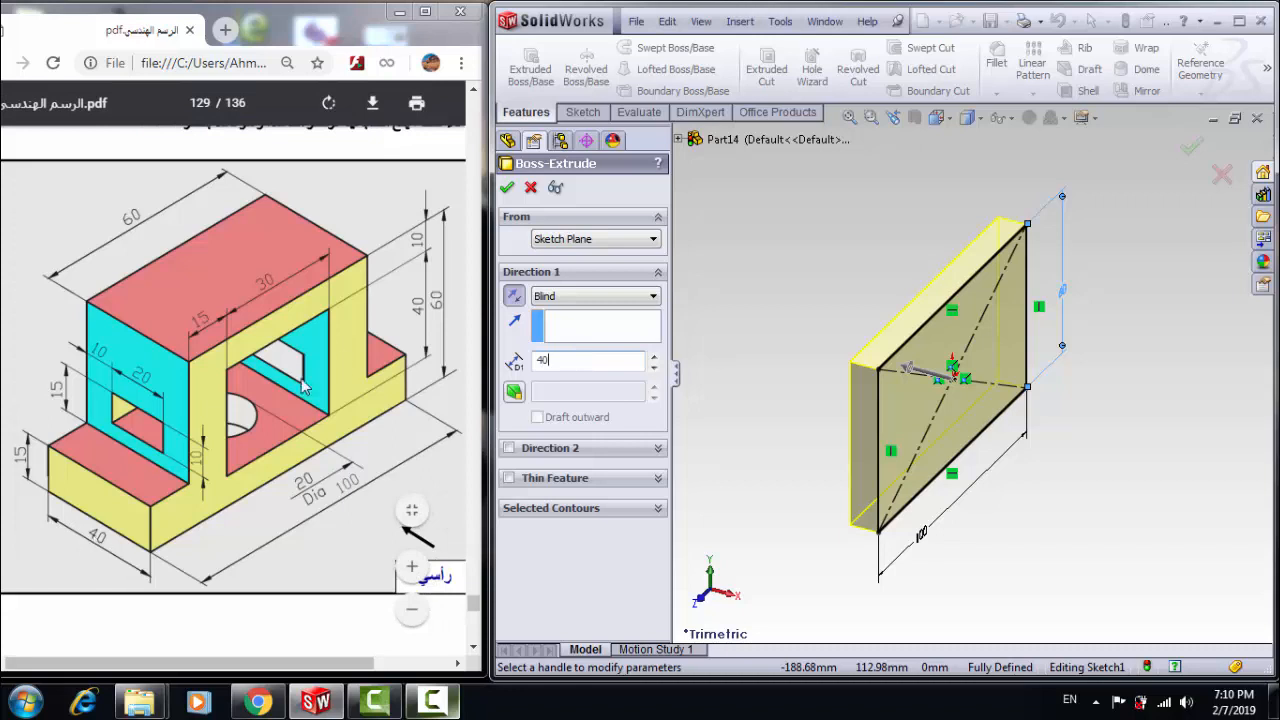
key(Return)
click(507, 187)
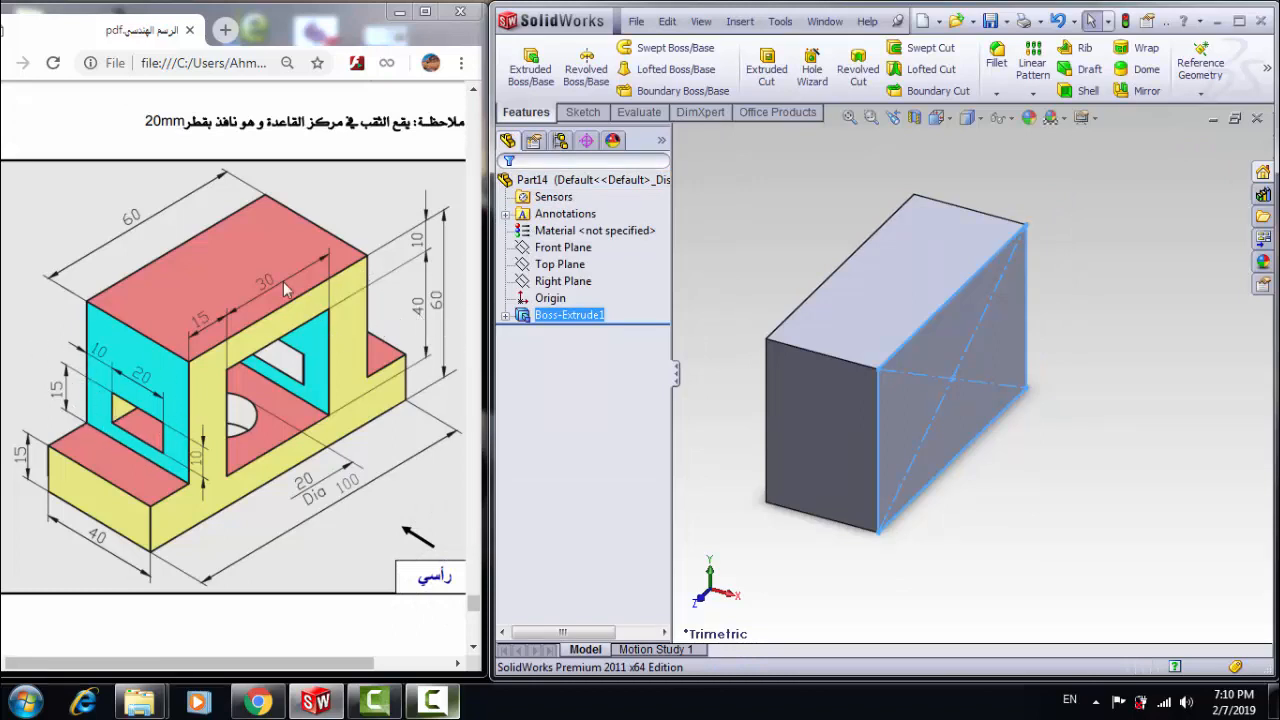
- Start a sketch on the block's 100 × 60 mm front face and draw a corner rectangle about 19 mm by 39 mm from its upper-right corner
click(925, 358)
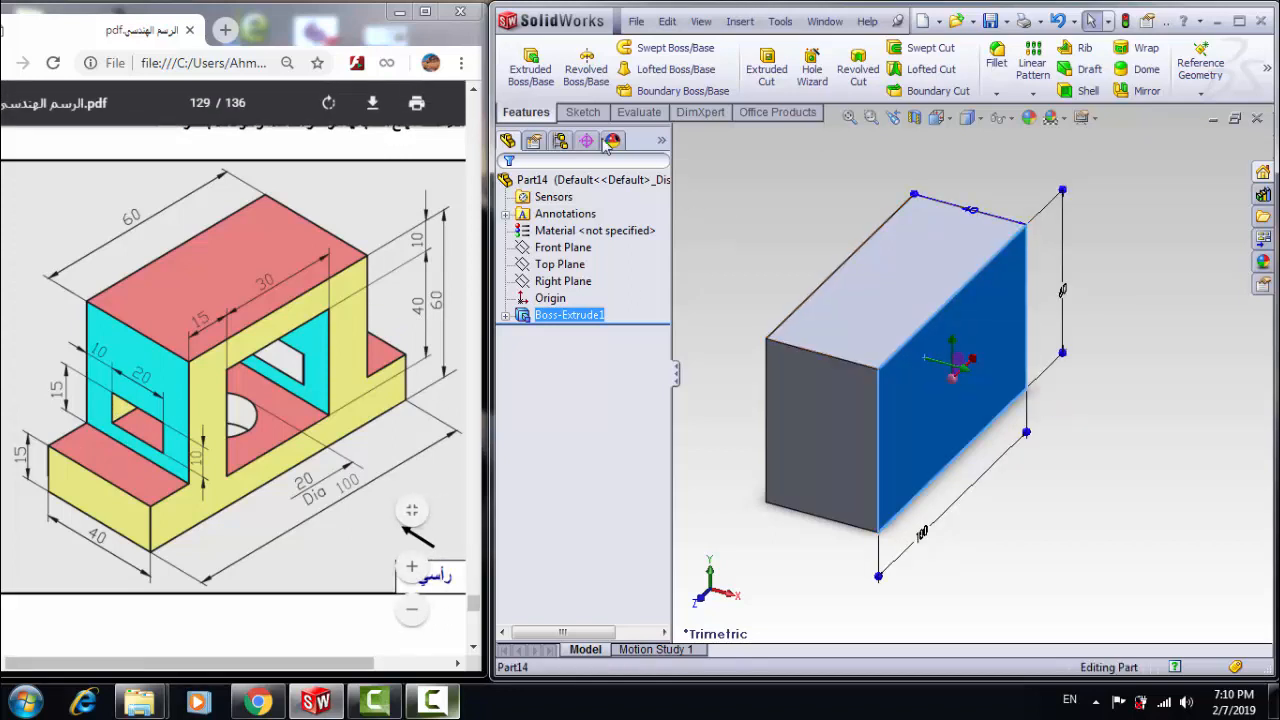
click(583, 112)
click(523, 65)
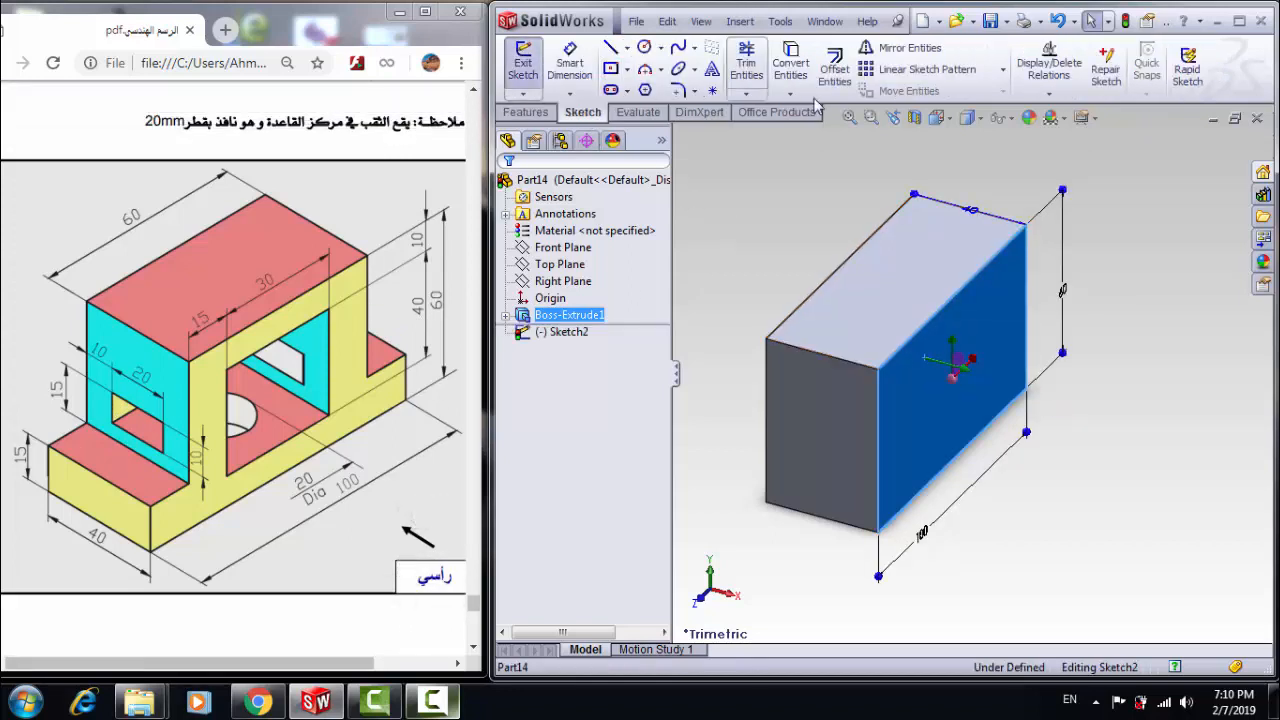
click(929, 118)
click(1024, 194)
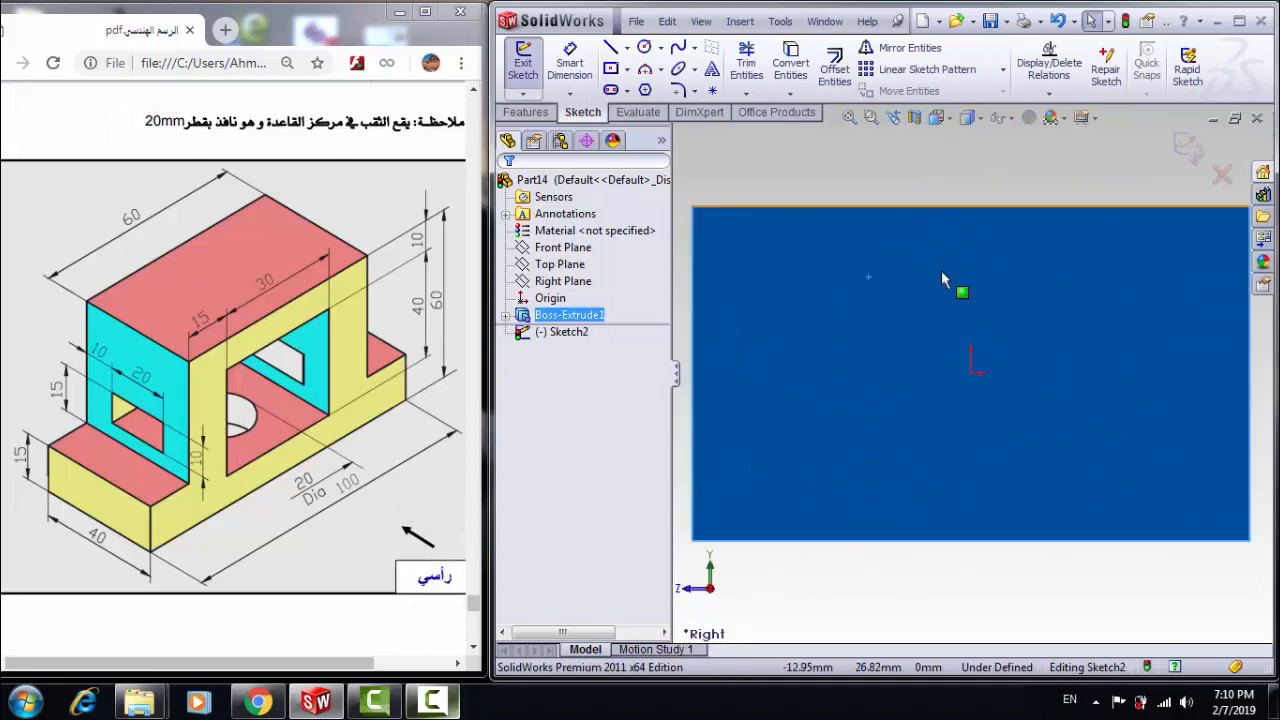
click(628, 72)
click(634, 91)
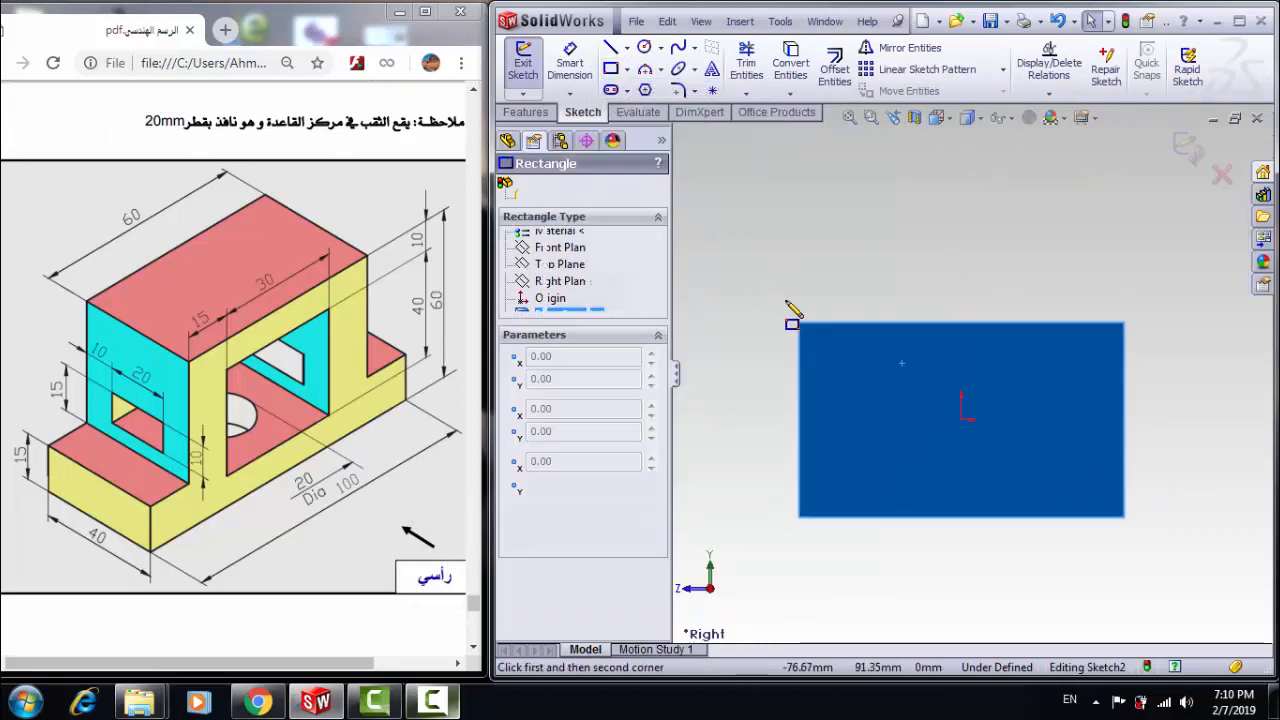
click(1124, 322)
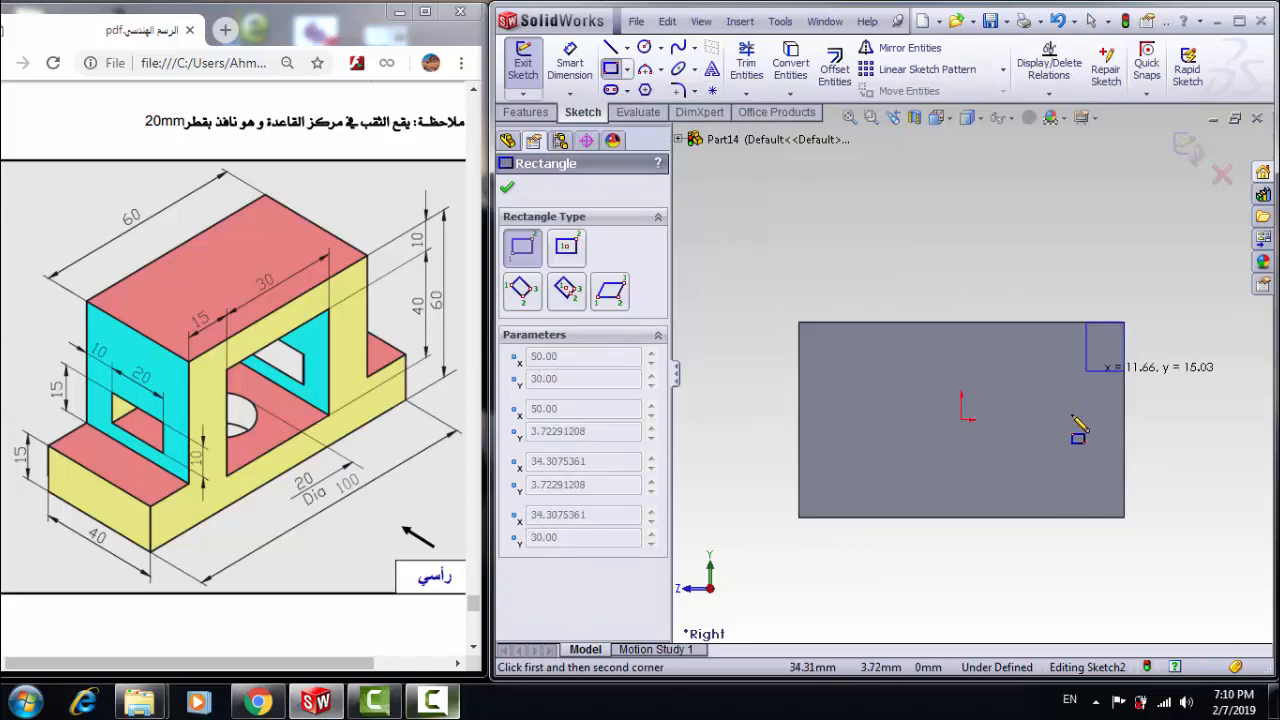
click(1064, 449)
- Draw a vertical centerline through the origin from the face's top edge to its bottom edge
click(627, 48)
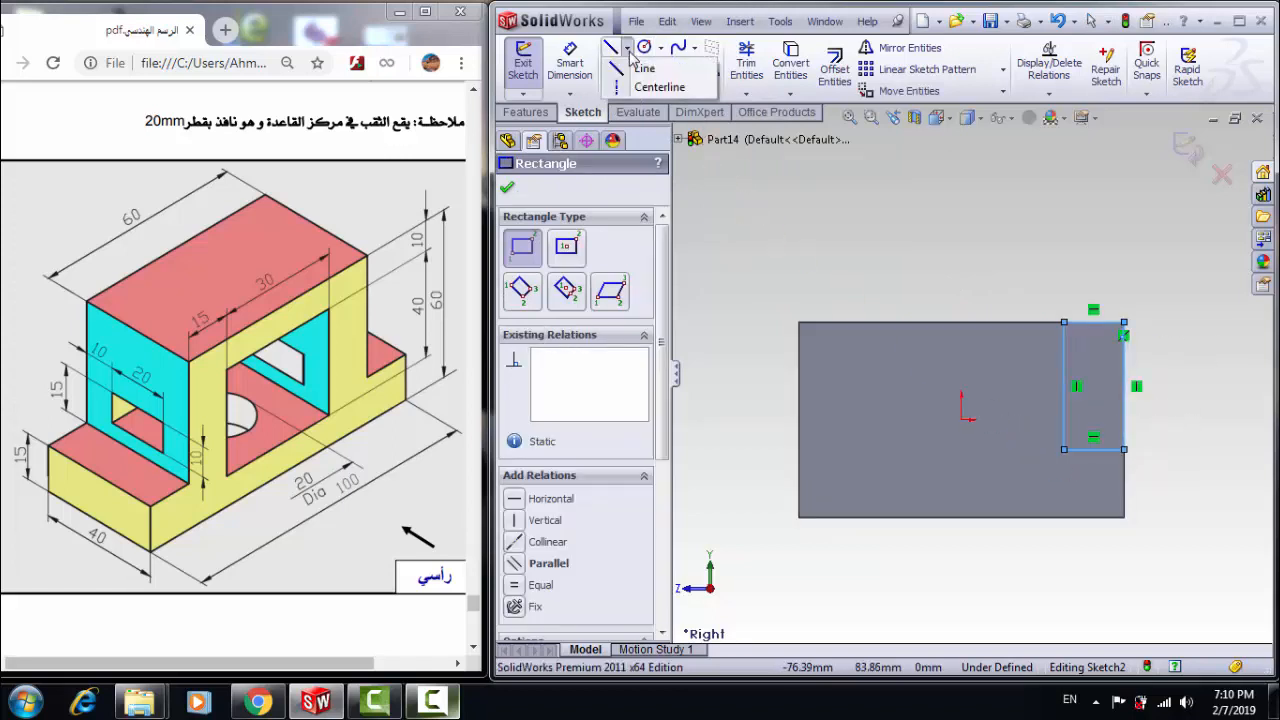
click(665, 84)
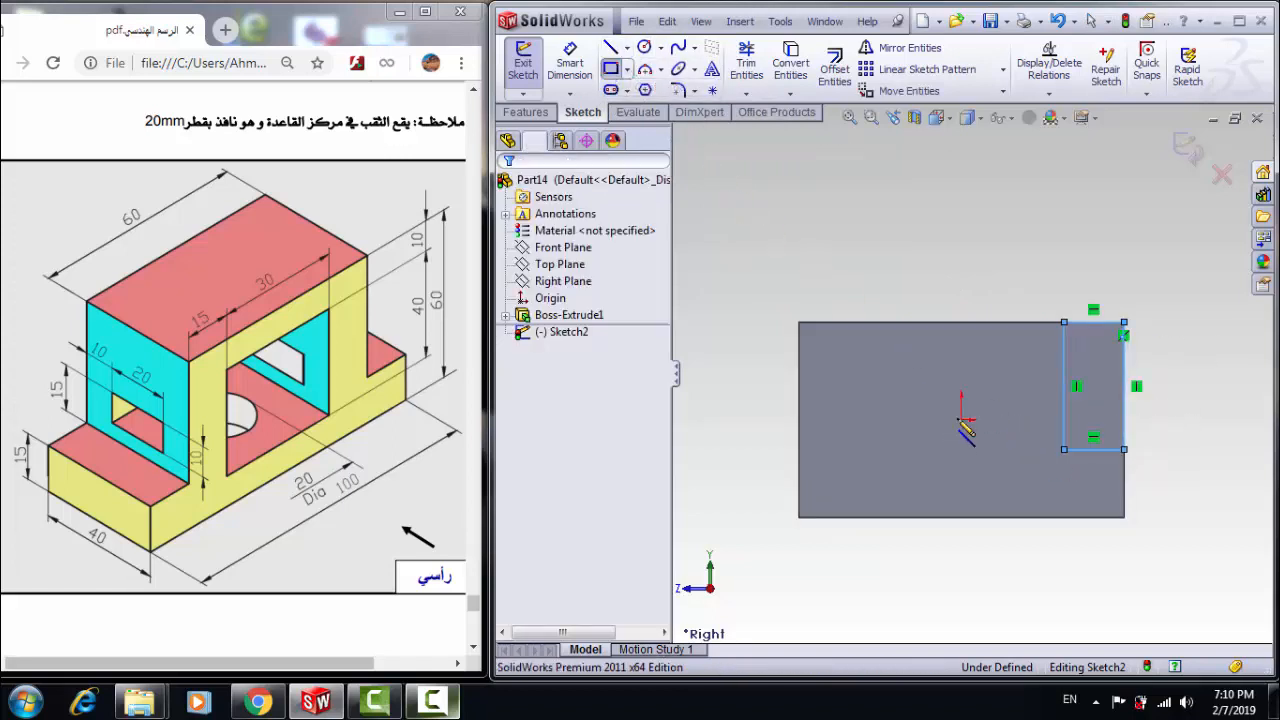
click(960, 322)
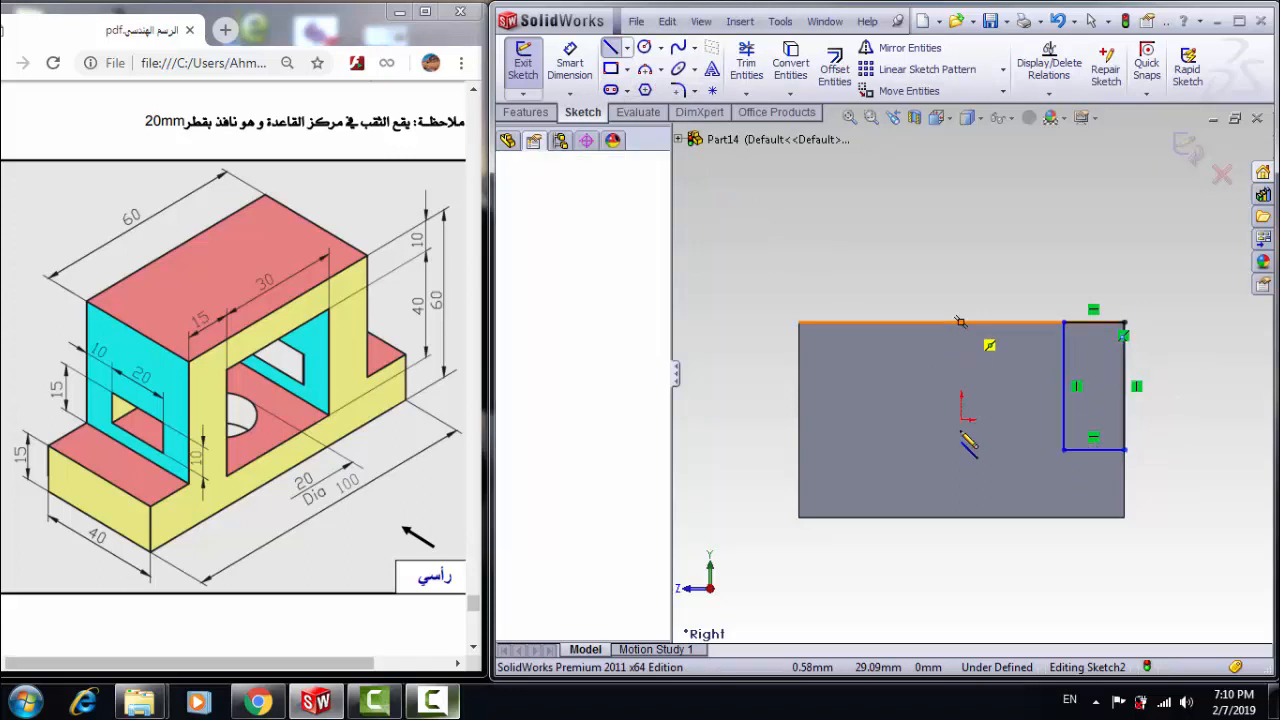
click(960, 517)
key(Escape)
key(Escape)
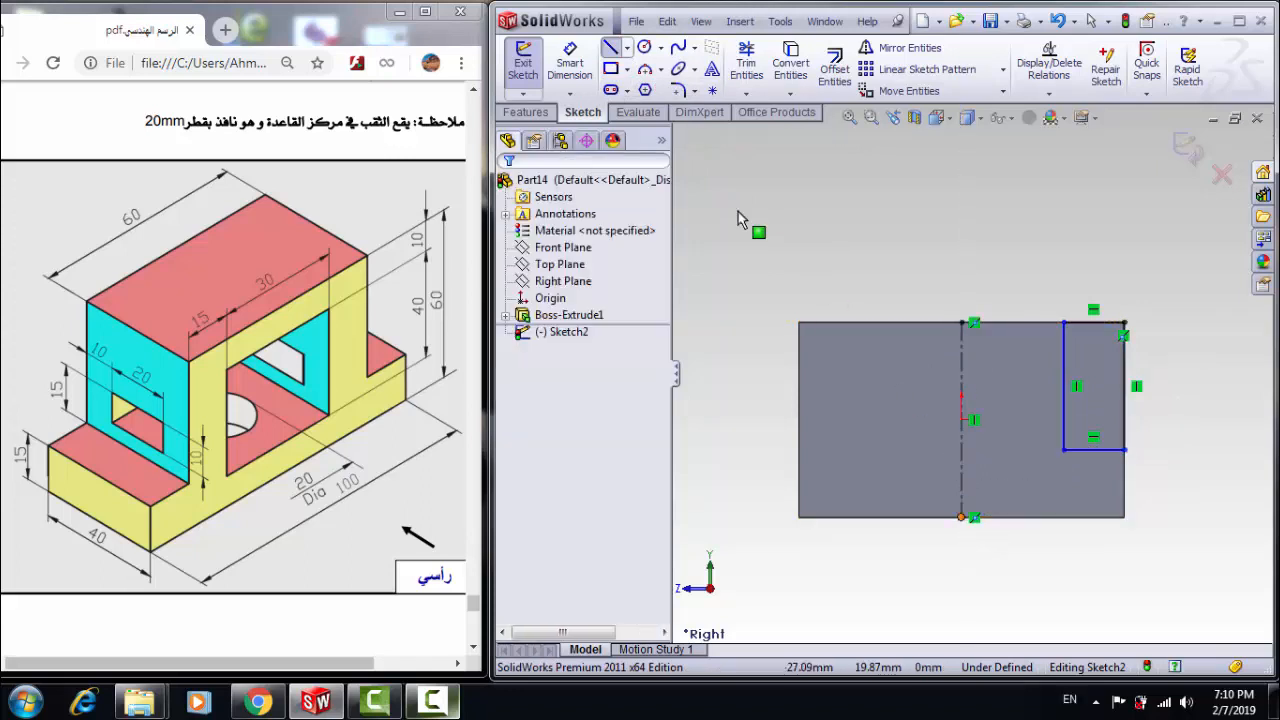
- Dimension the corner rectangle to 20 mm wide, with its lower edge 15 mm above the block's bottom edge
click(576, 62)
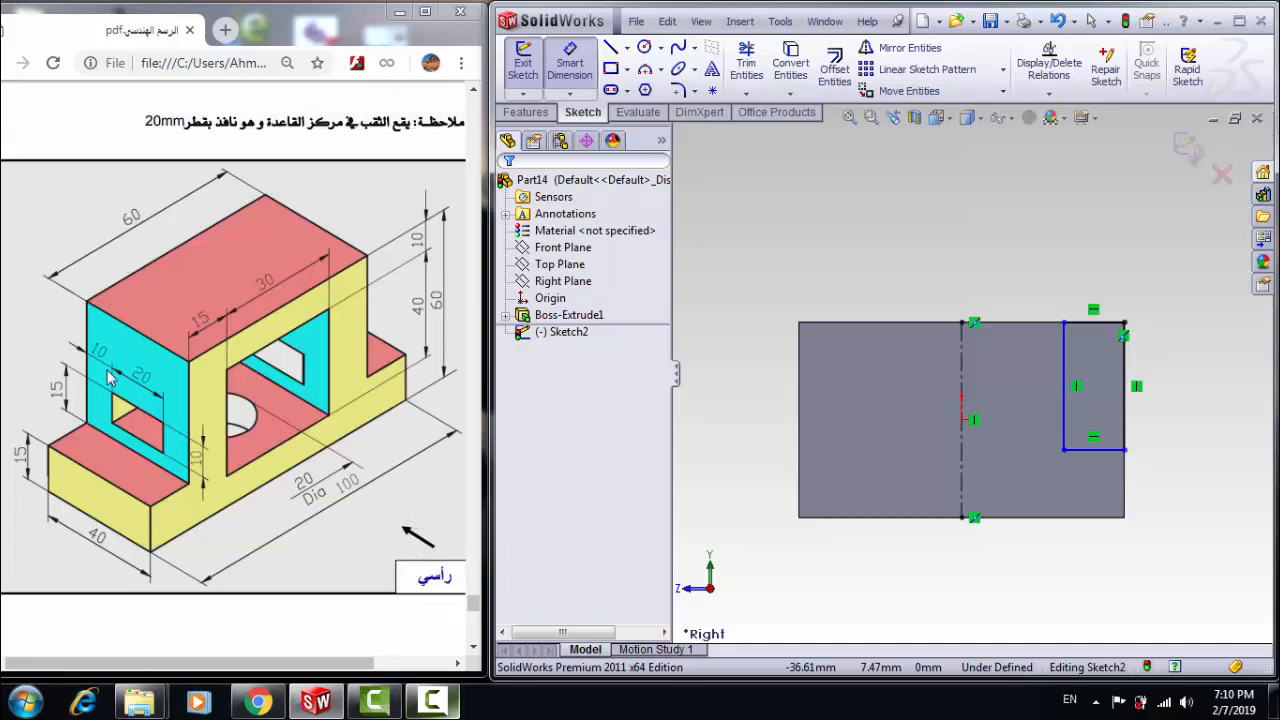
click(1092, 328)
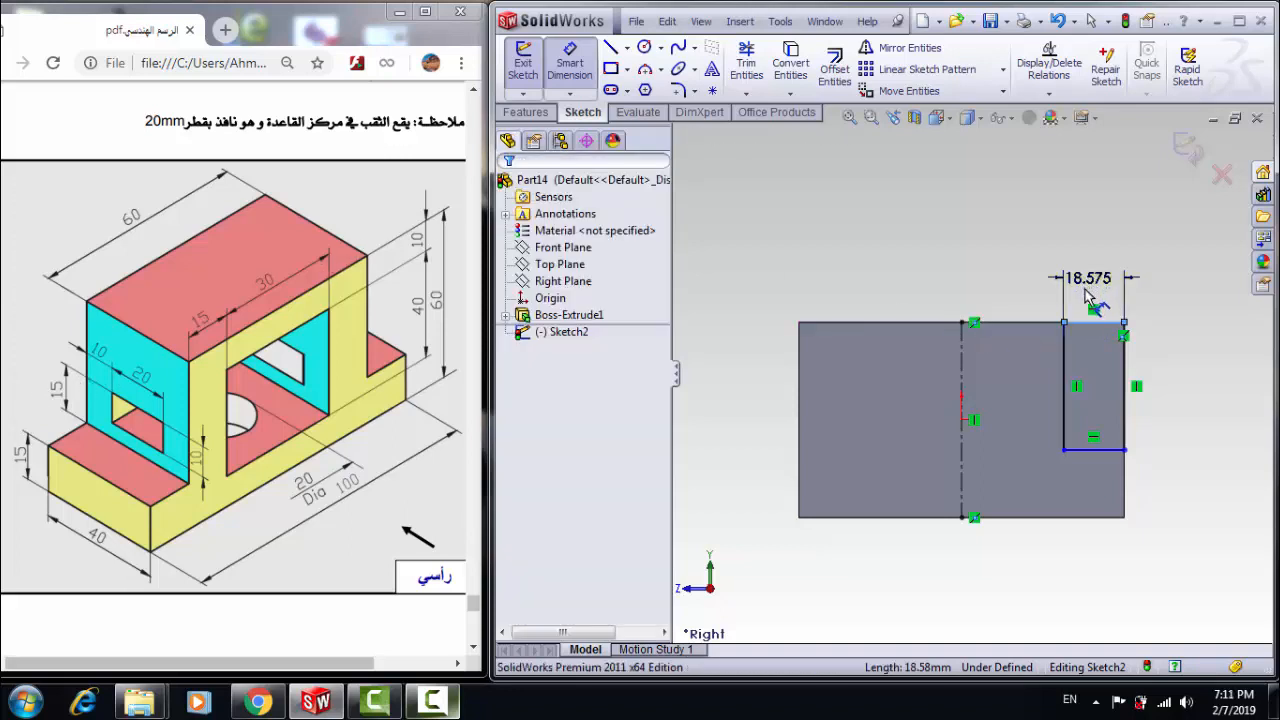
click(1088, 293)
text(20)
key(Return)
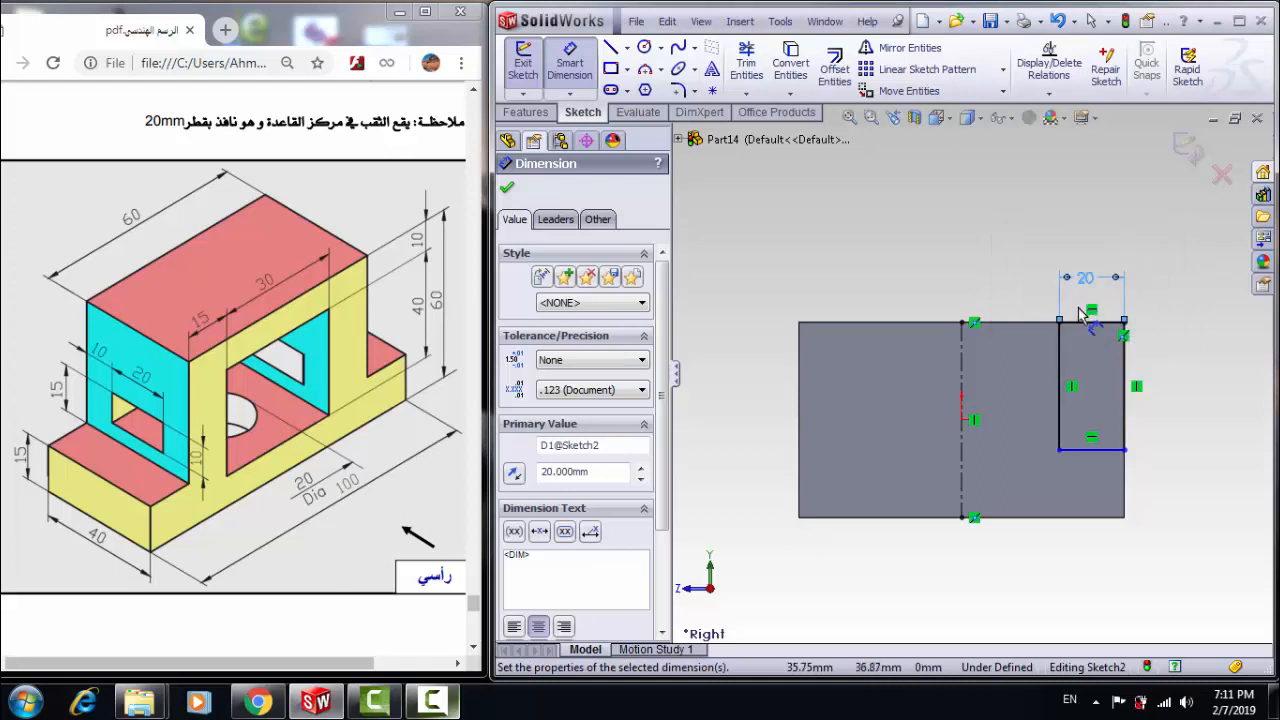
click(1094, 450)
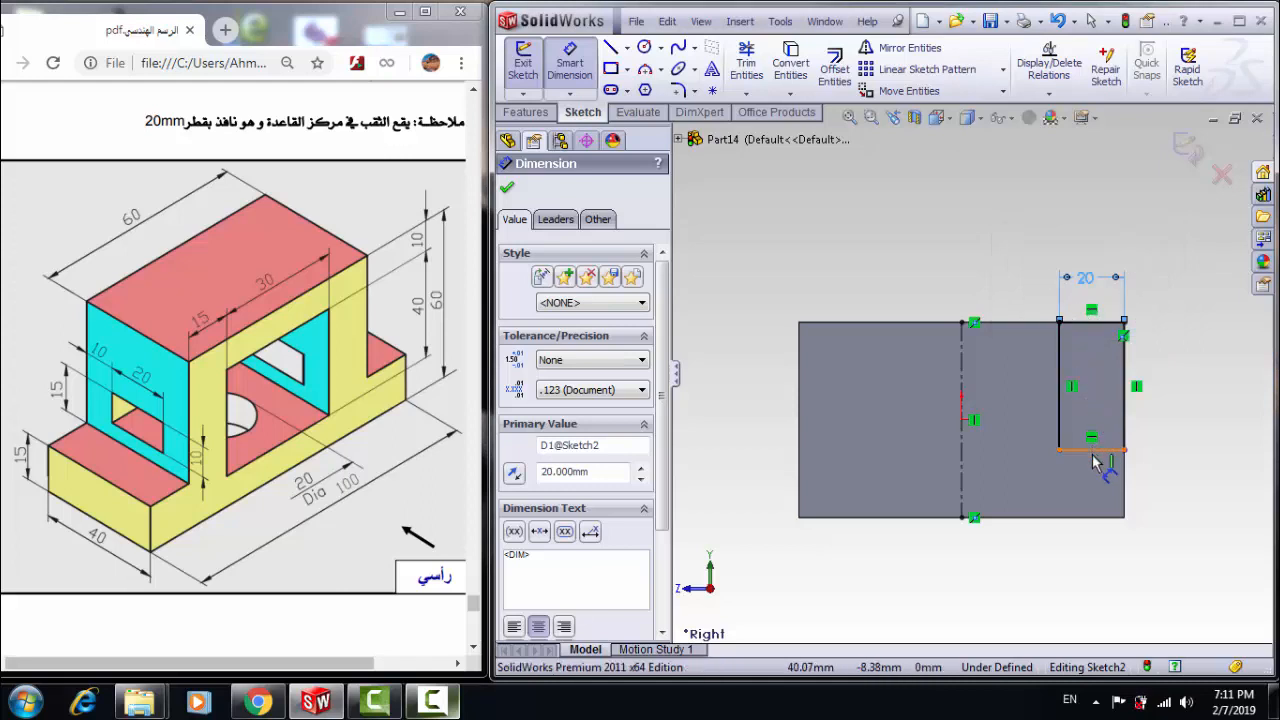
click(1094, 517)
click(1181, 494)
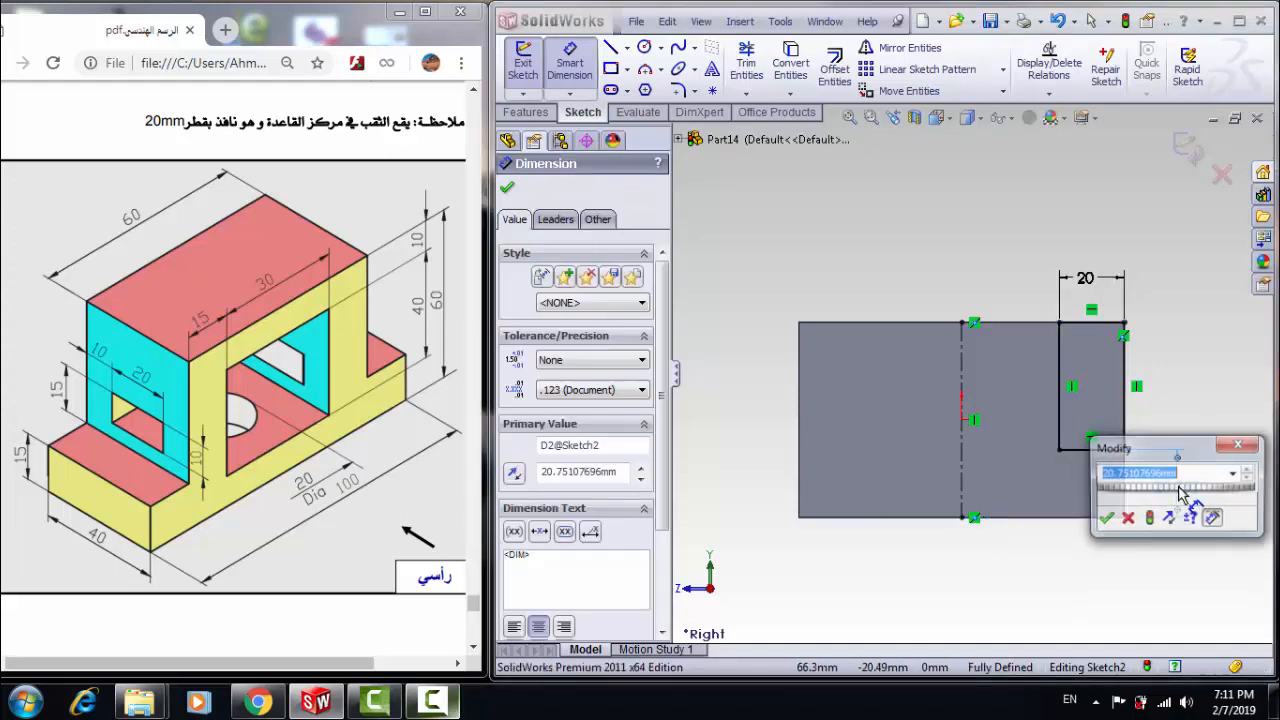
text(15)
key(Return)
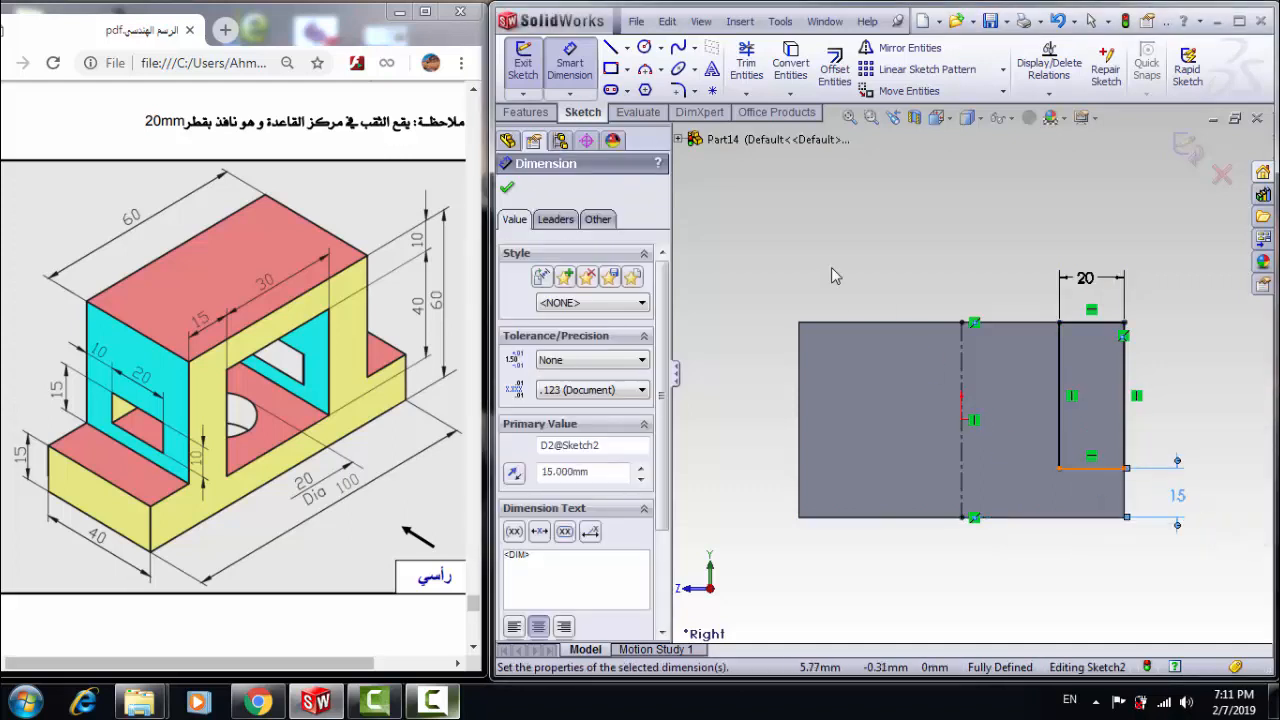
- Mirror the four lines of the corner rectangle about the vertical centerline
click(900, 47)
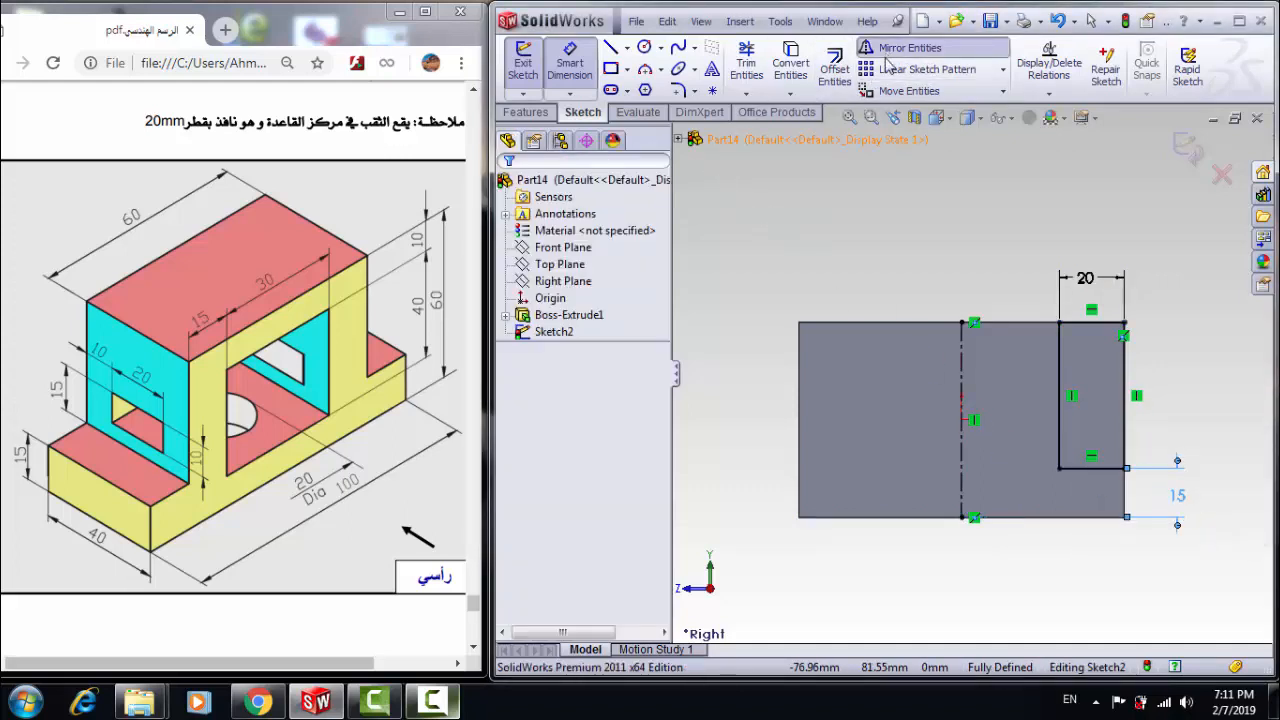
click(1098, 322)
click(1061, 362)
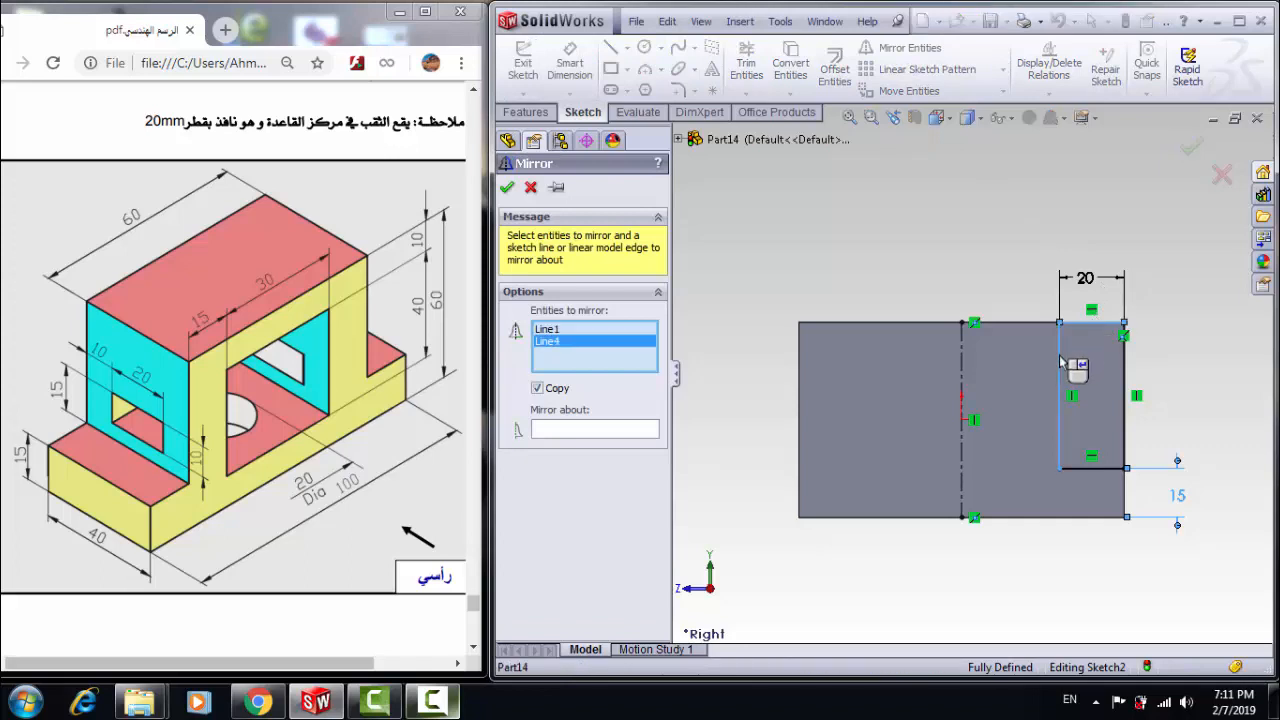
click(1082, 467)
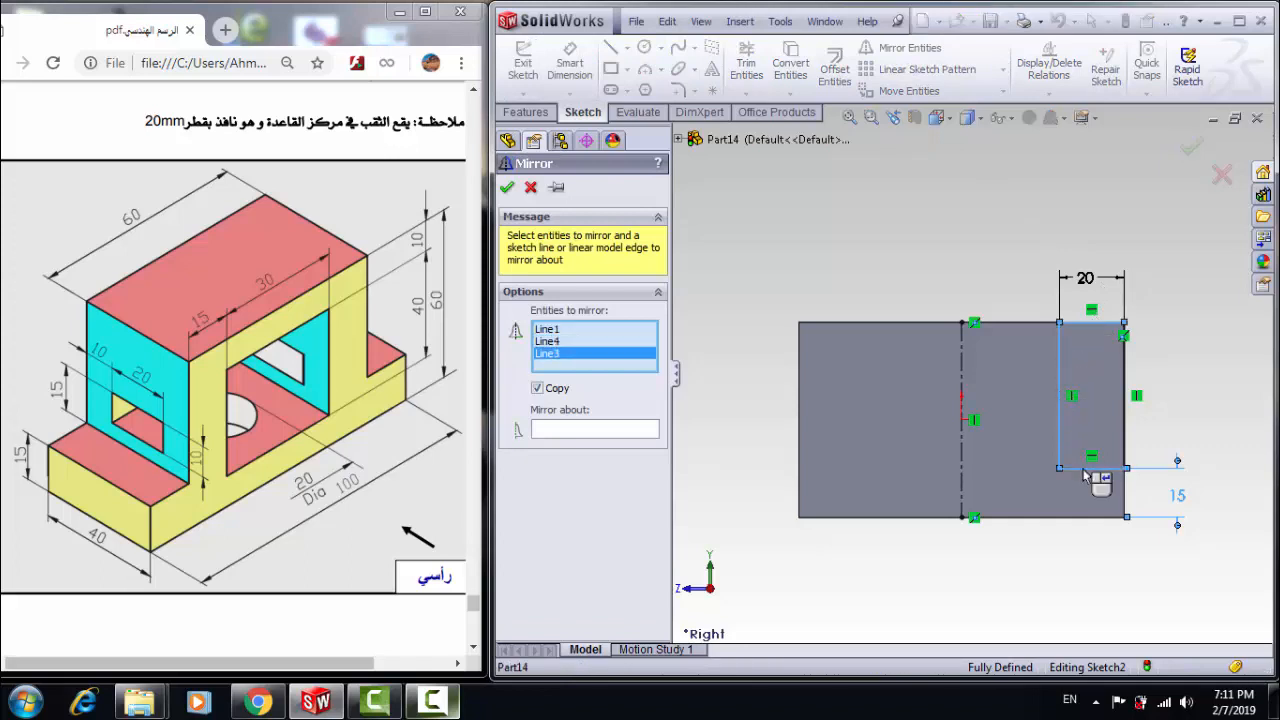
click(1125, 400)
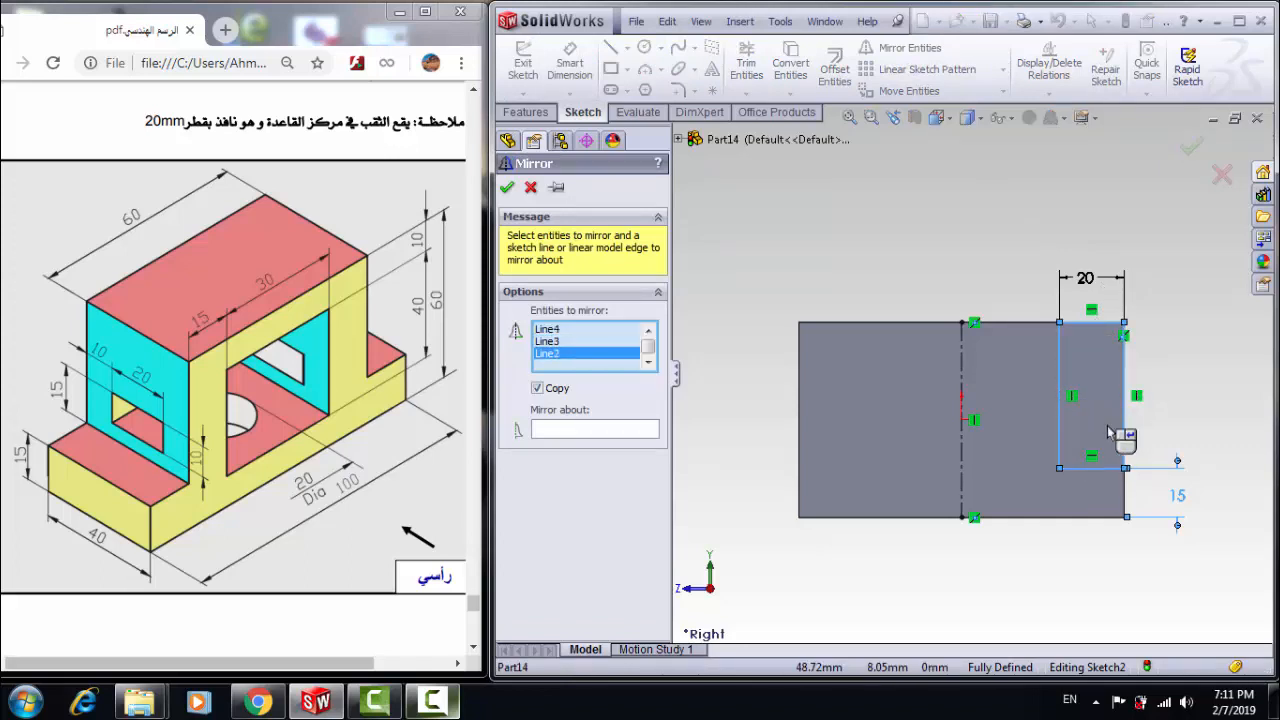
click(577, 431)
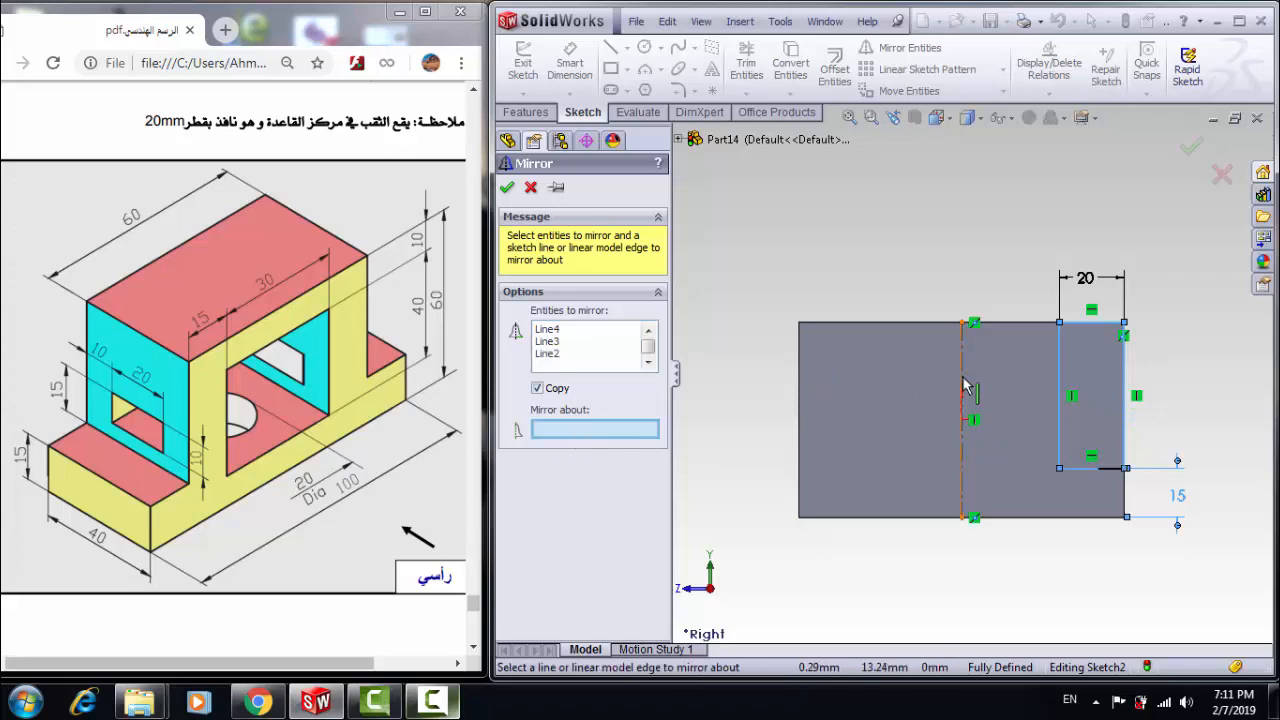
click(963, 380)
click(506, 188)
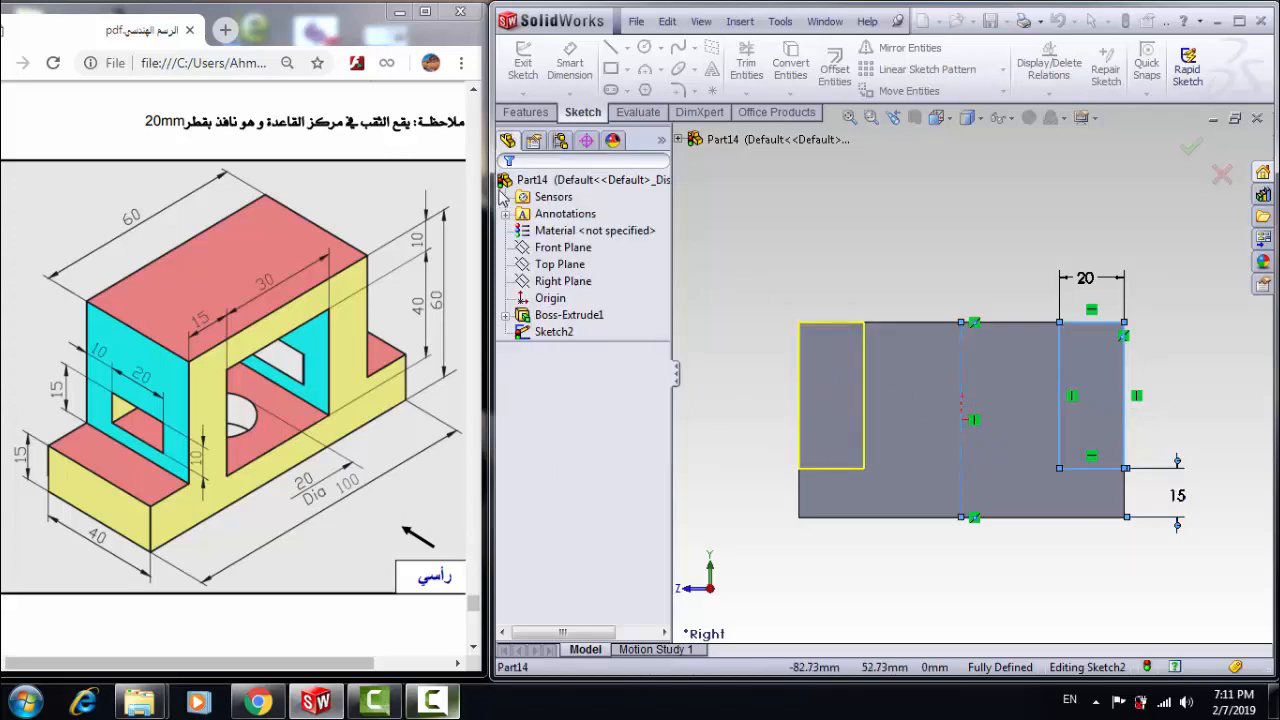
- Extrude-cut both corner rectangles with the Through All end condition to form the block's side steps
click(527, 112)
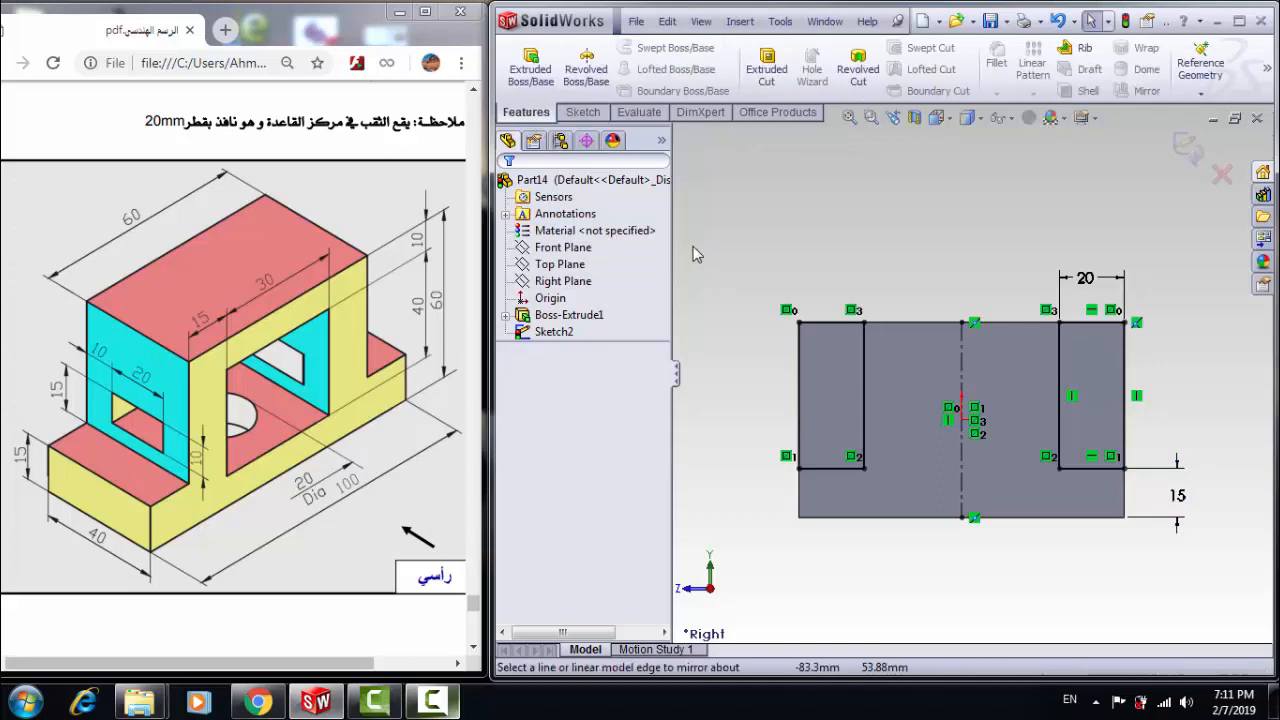
click(760, 78)
click(760, 78)
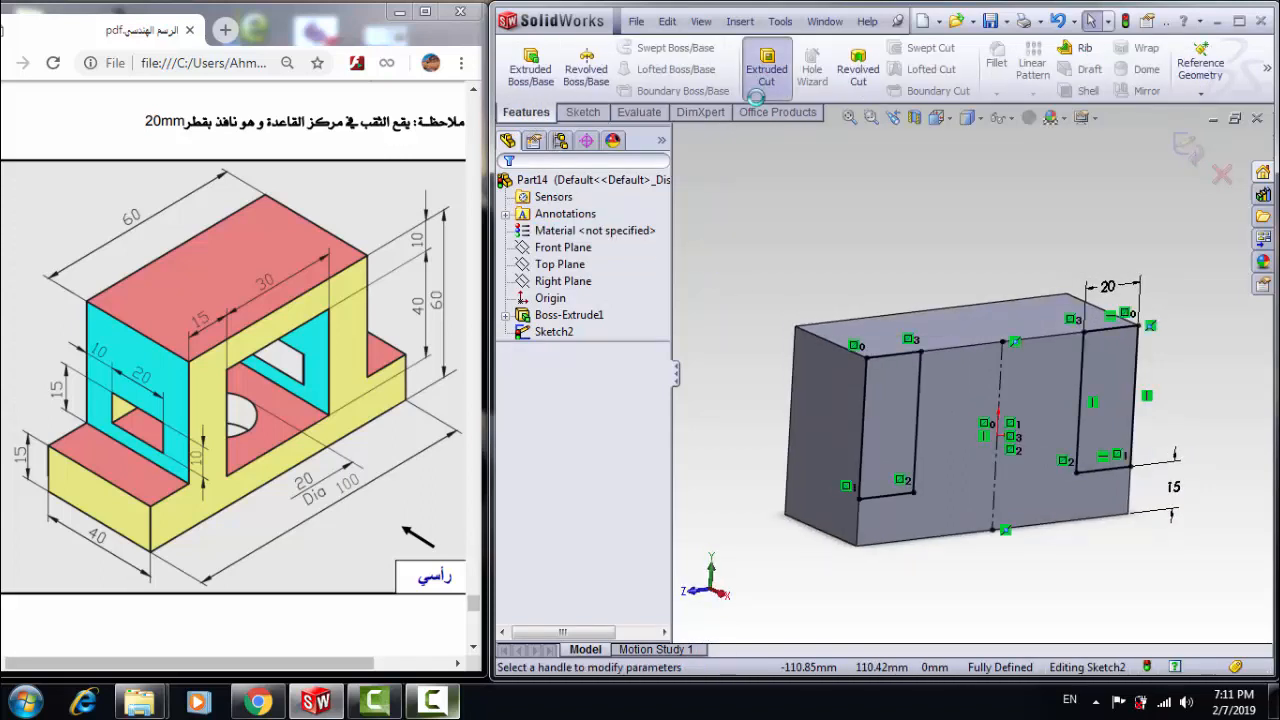
click(557, 300)
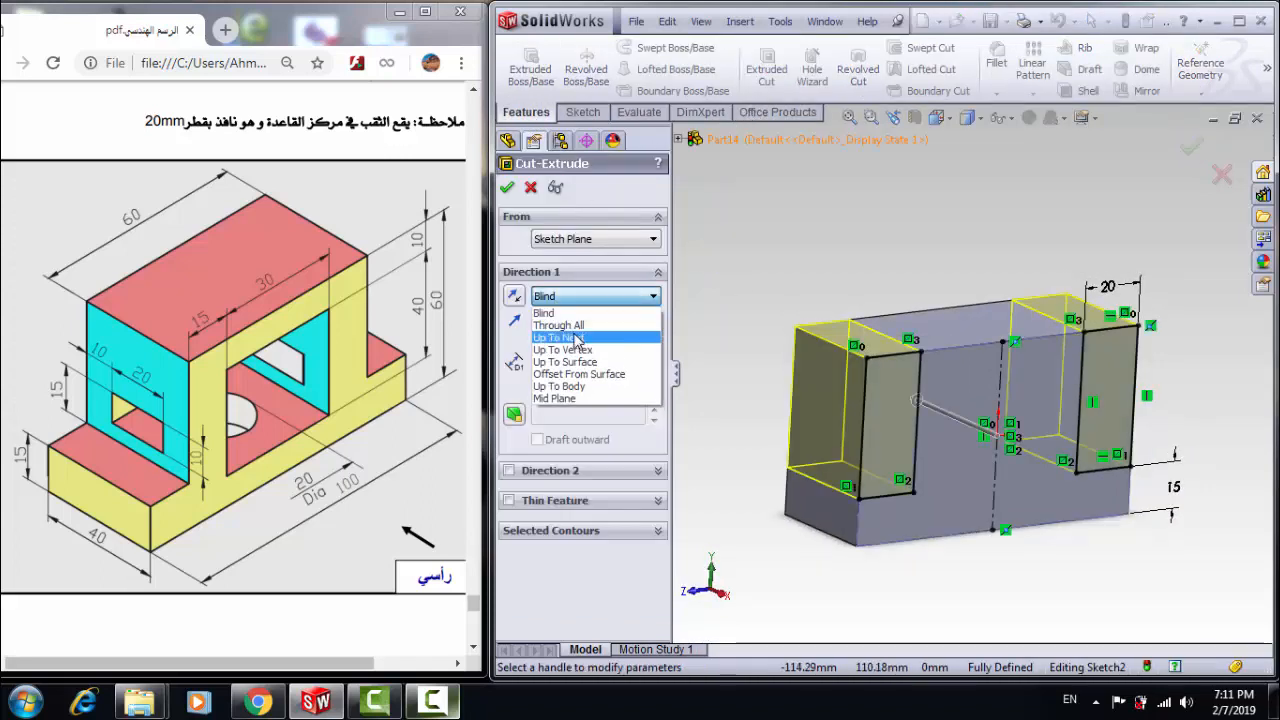
click(558, 325)
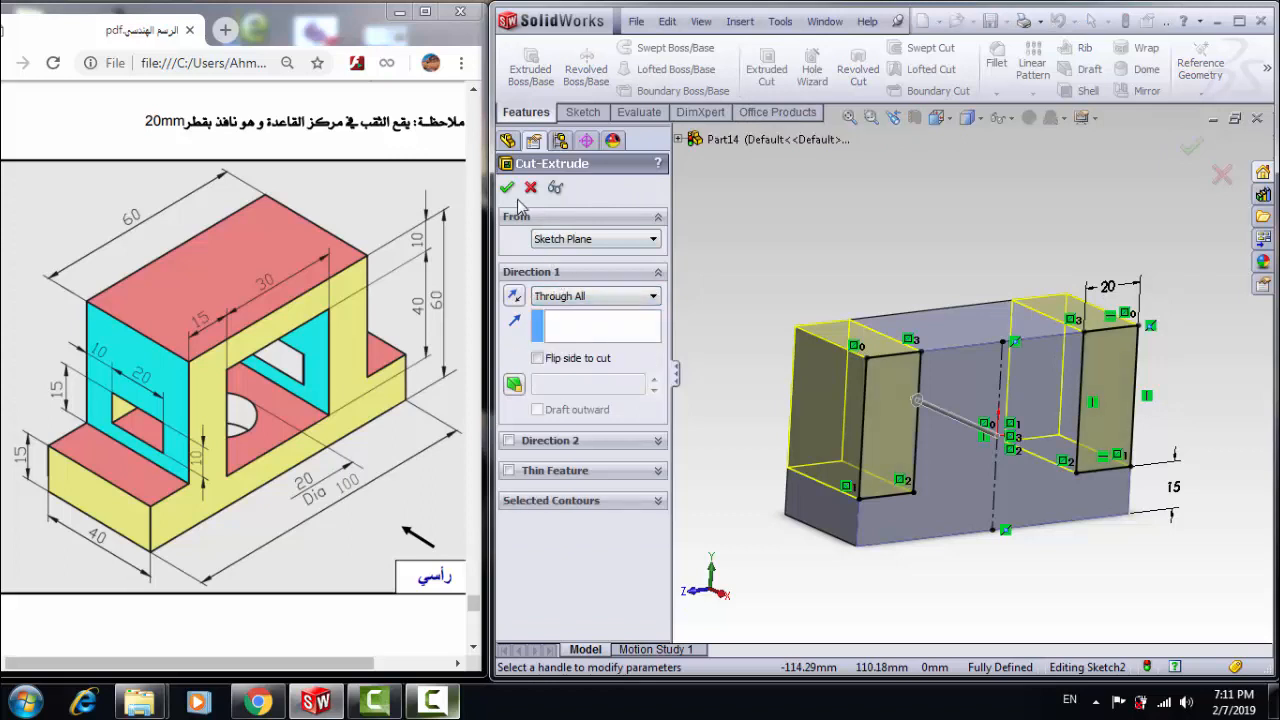
click(507, 187)
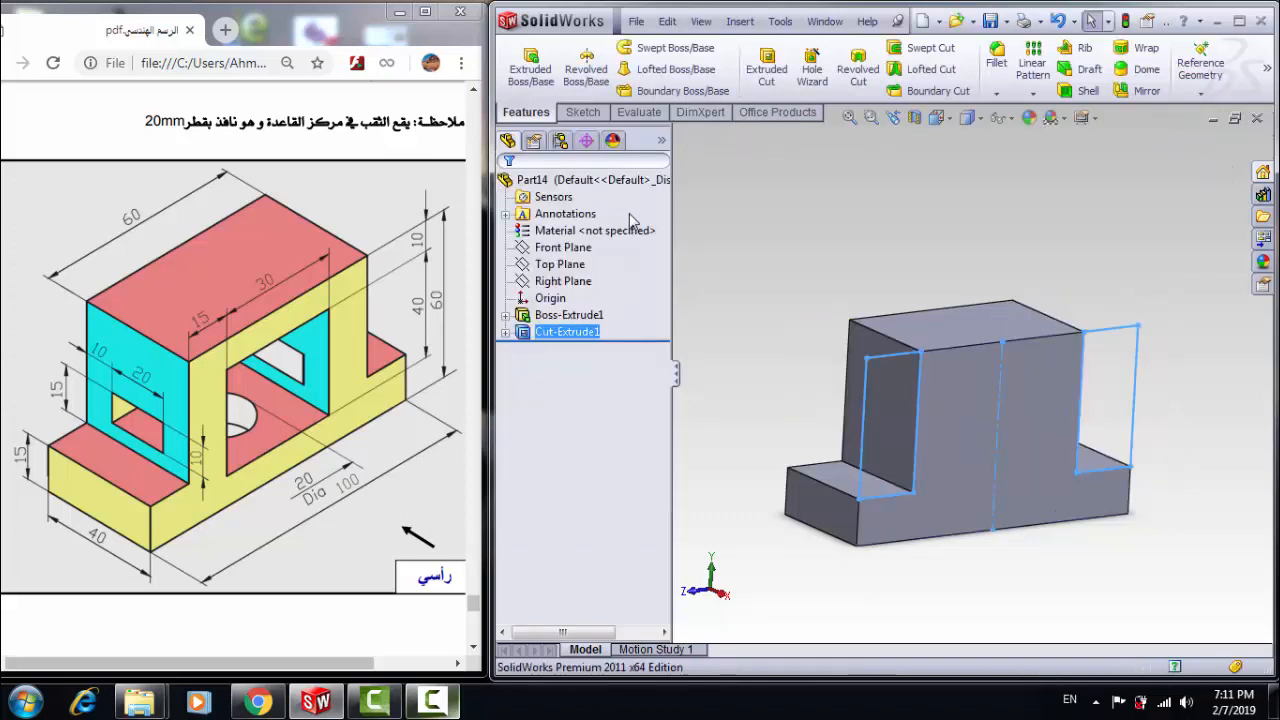
- Start a sketch on the stepped front face and draw a center rectangle about 35 mm by 41 mm centred on the origin
click(954, 430)
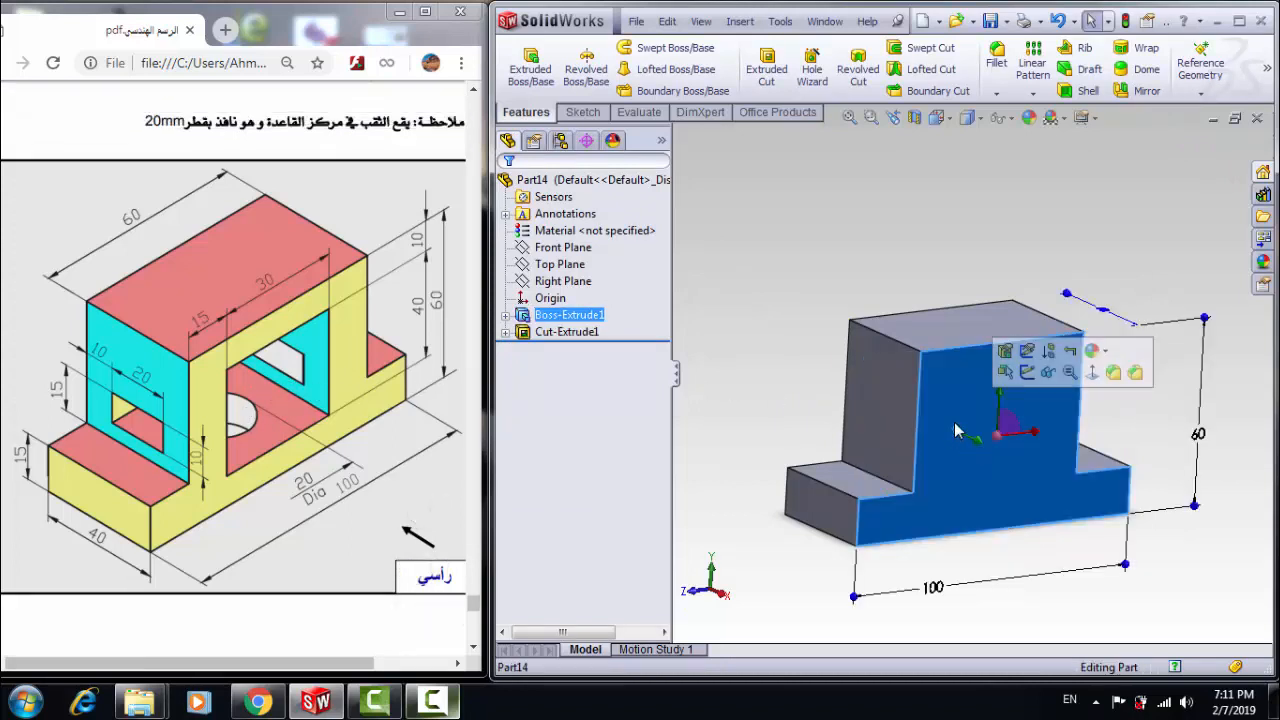
click(583, 112)
click(523, 65)
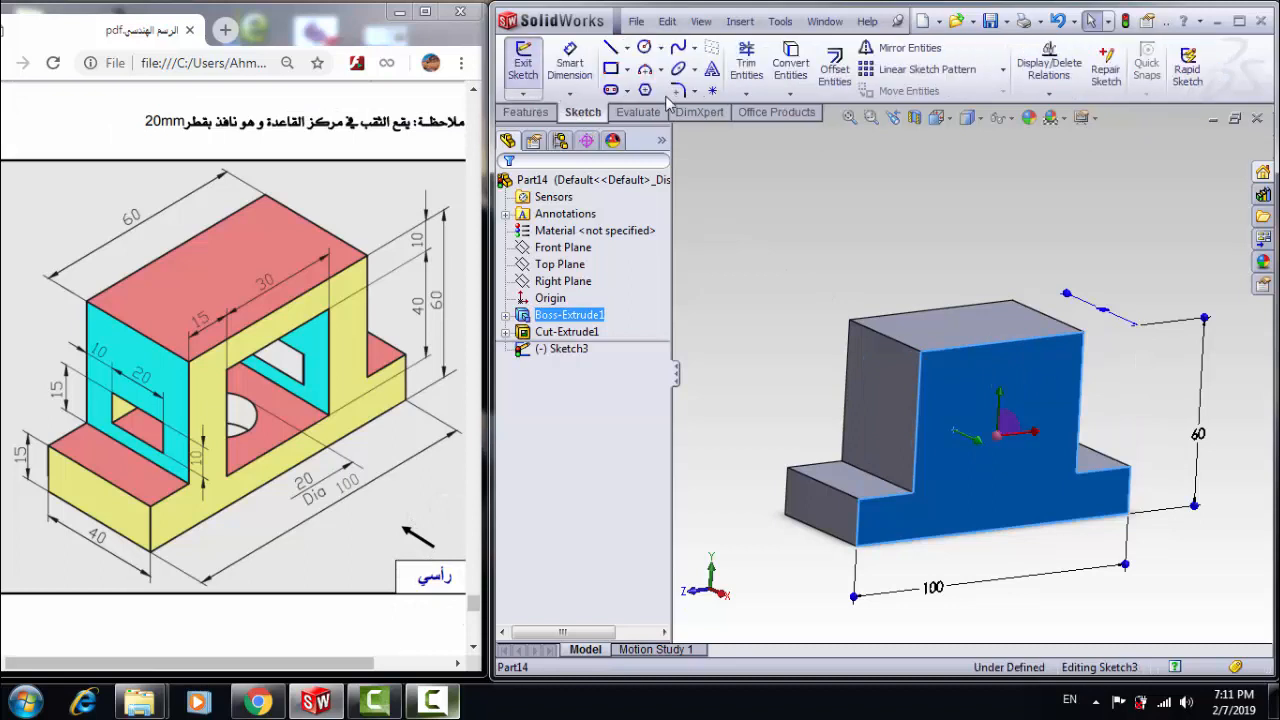
click(938, 117)
click(1025, 188)
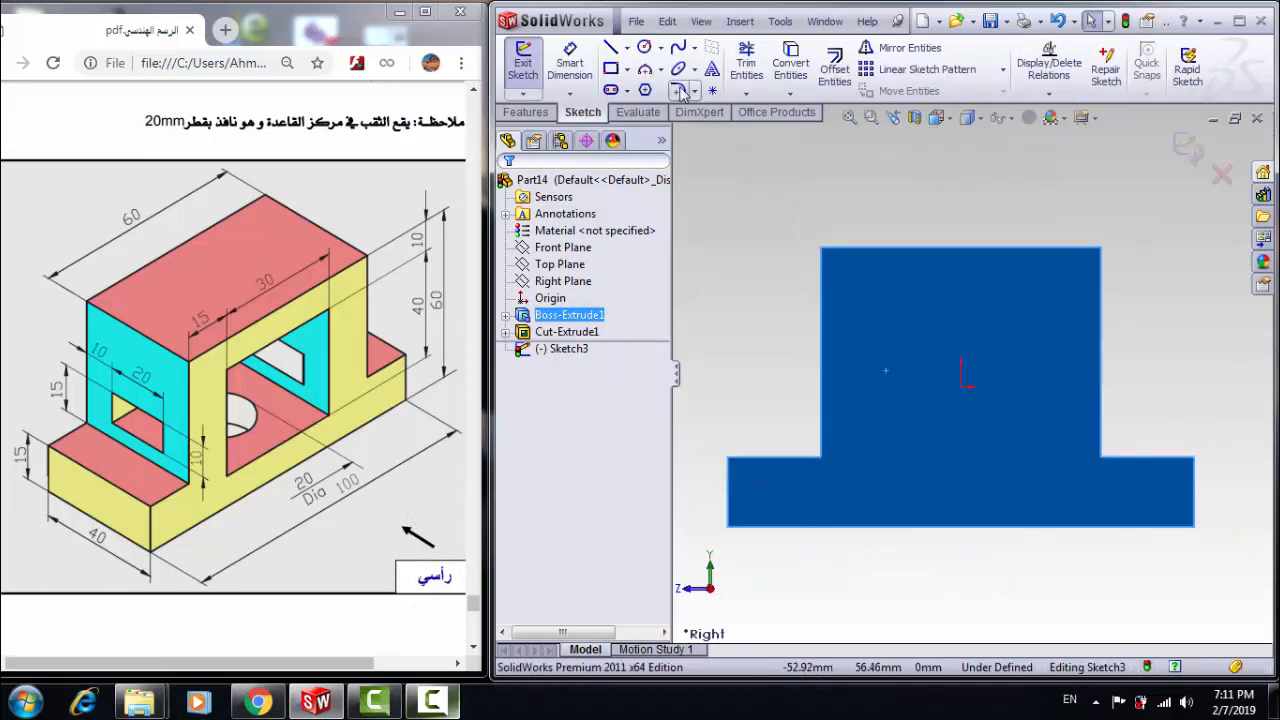
click(627, 69)
click(641, 106)
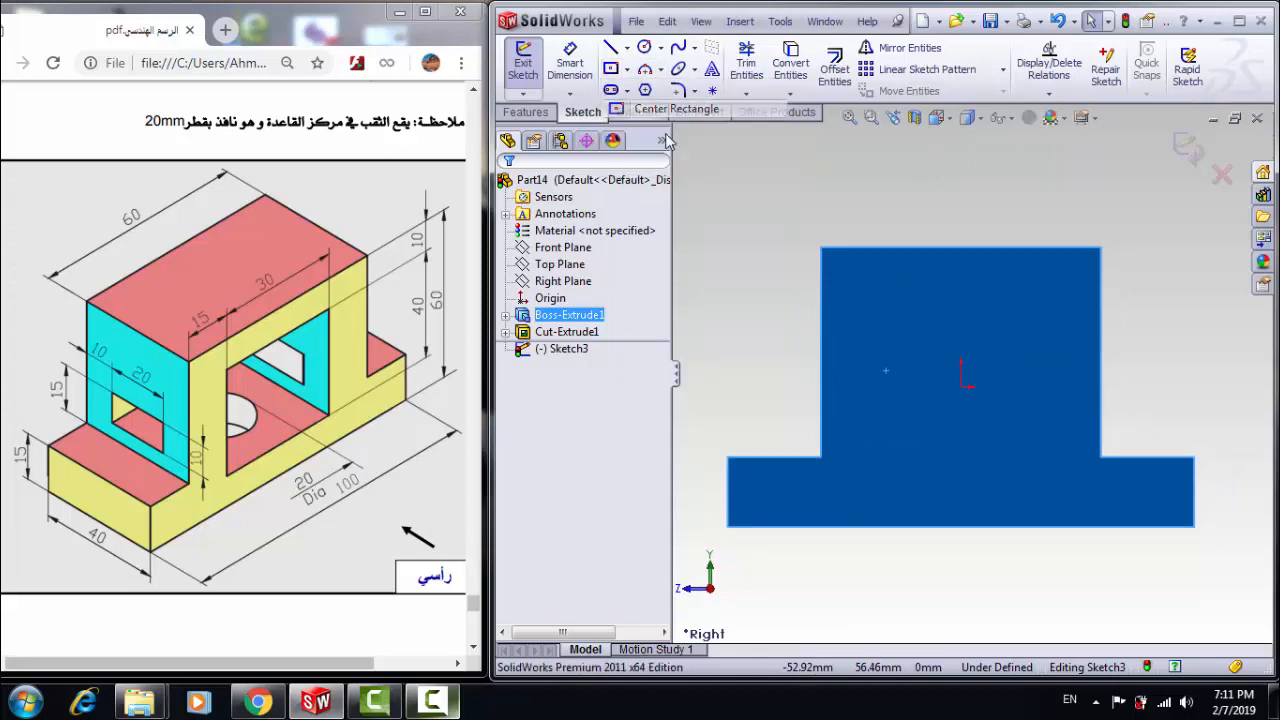
click(961, 387)
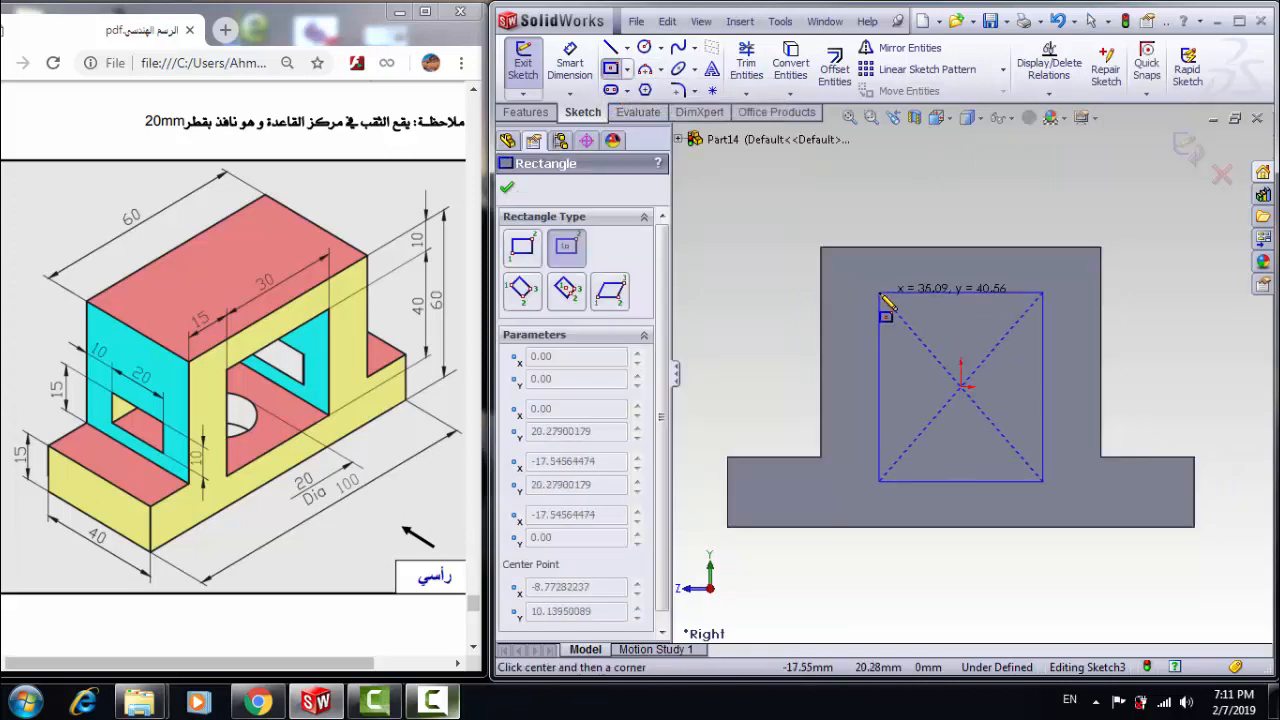
click(878, 292)
- Dimension the center rectangle to 40 mm high and 30 mm wide
click(569, 62)
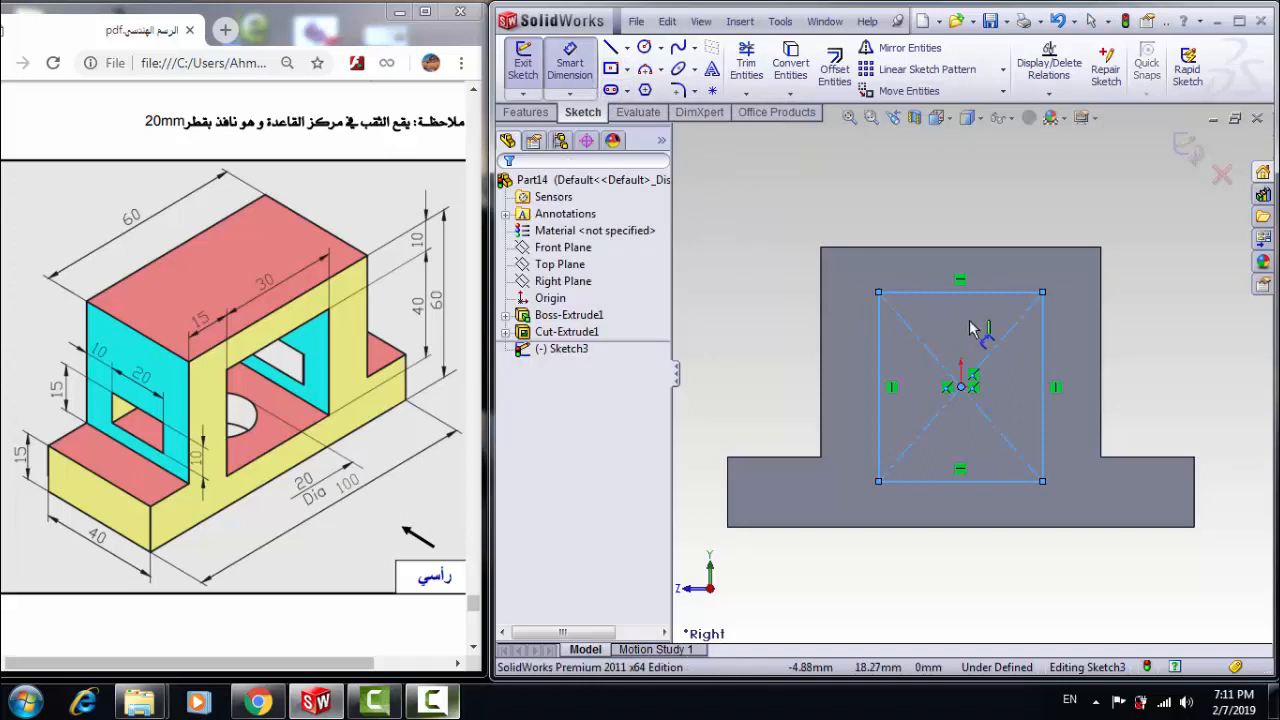
click(1043, 370)
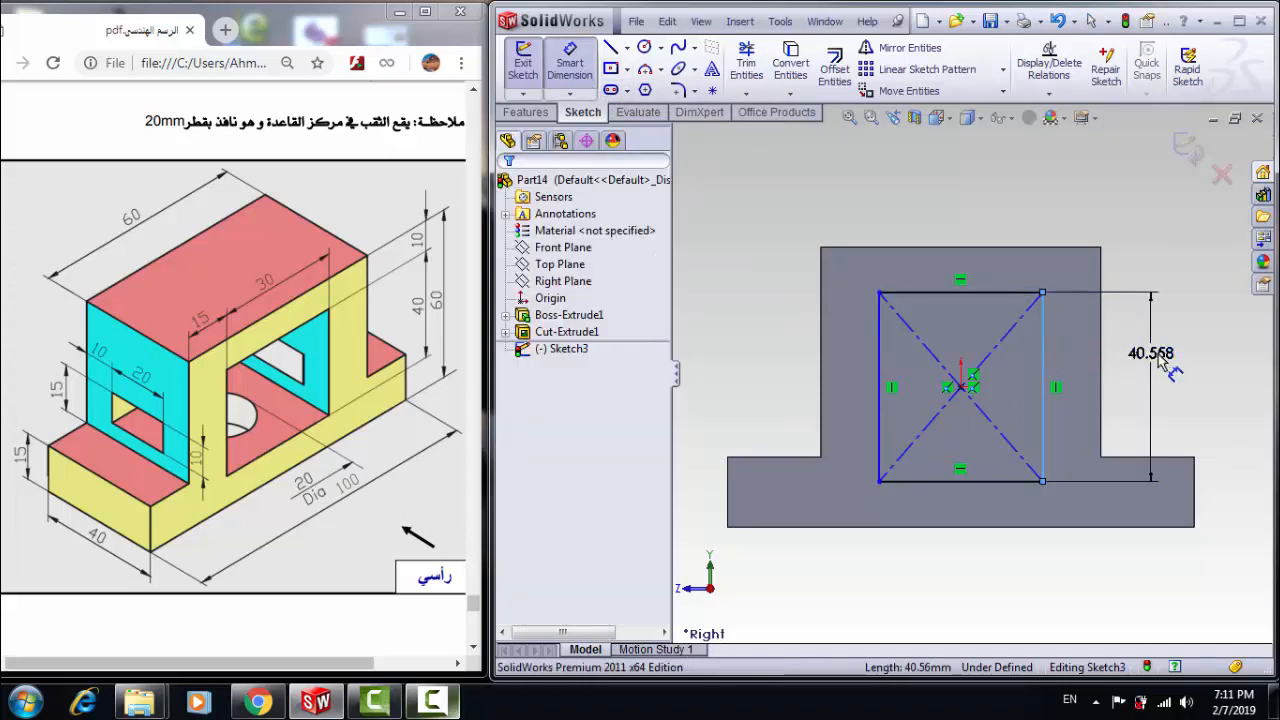
click(1152, 360)
text(40)
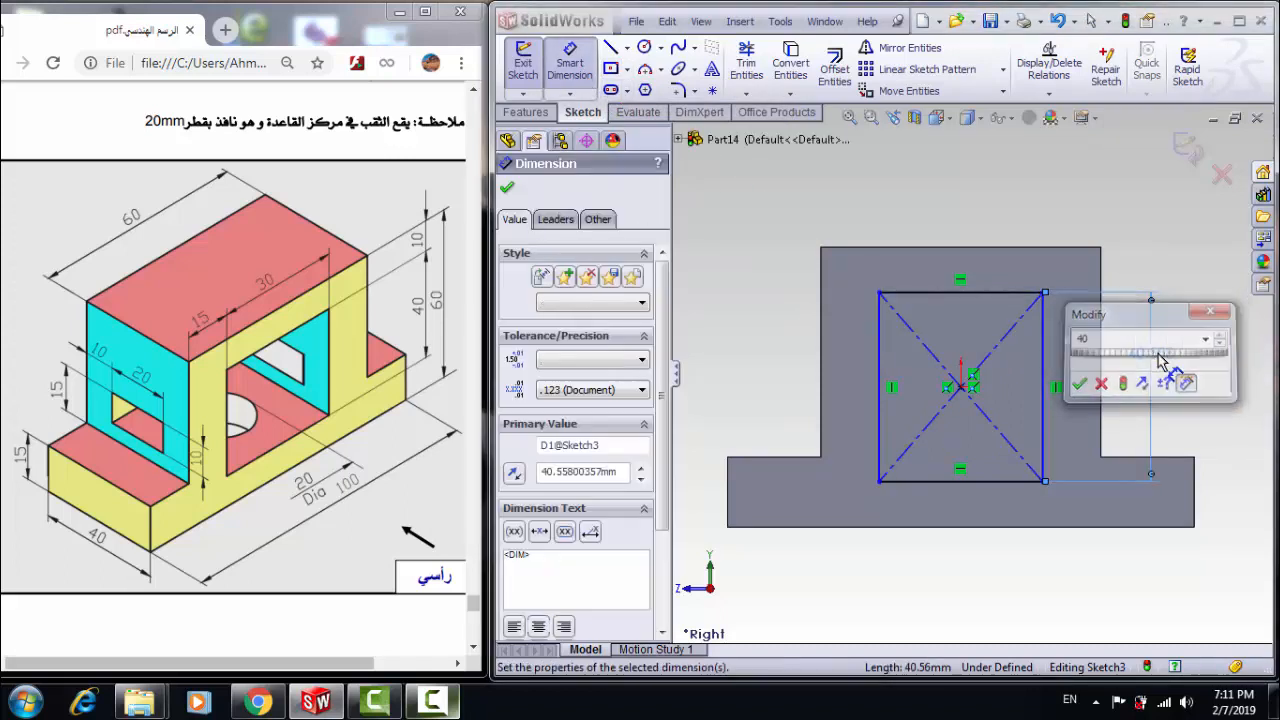
key(Return)
click(958, 250)
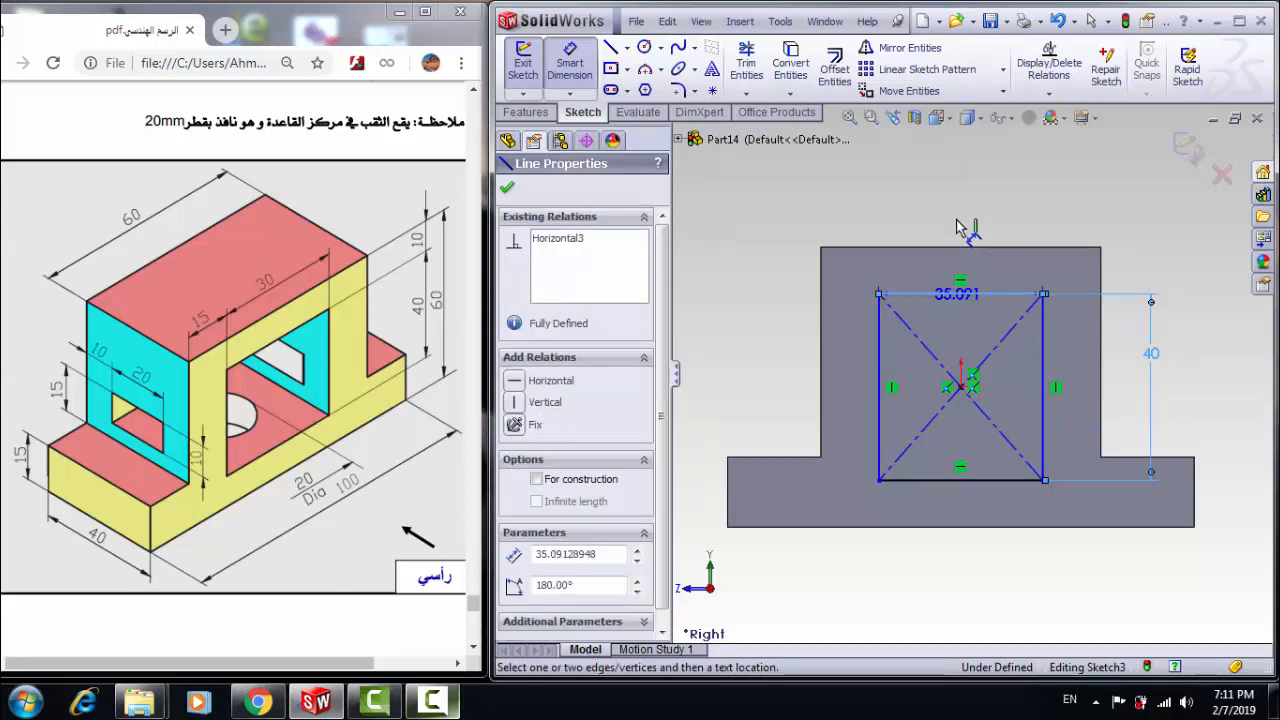
click(957, 226)
text(30)
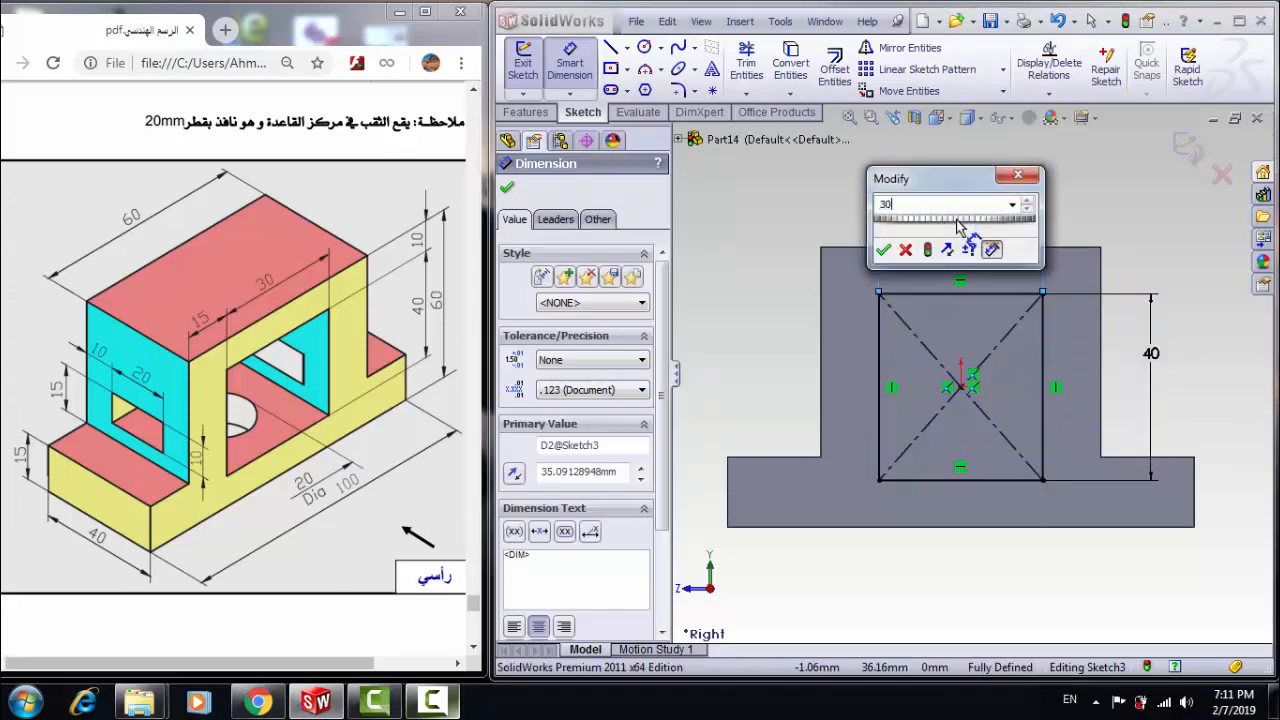
key(Return)
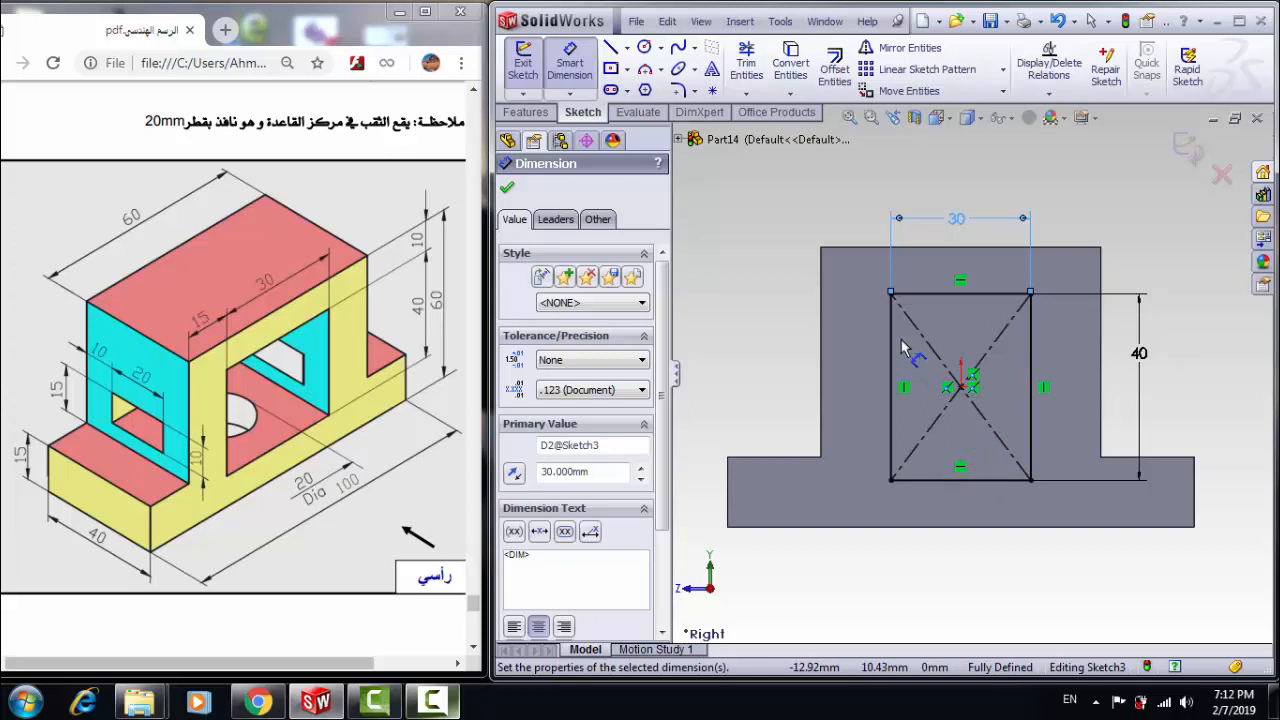
- Extrude-cut the 30 × 40 mm rectangle with the Up To Next end condition to open the window through the block
click(527, 112)
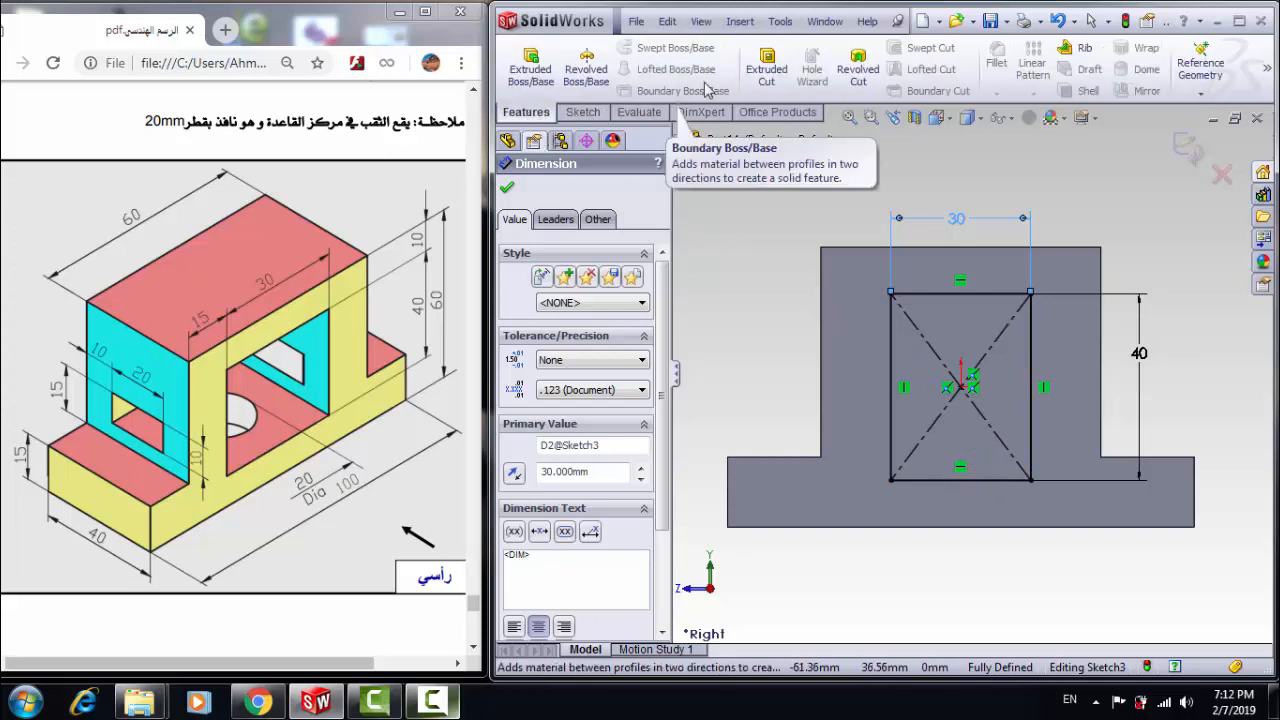
click(766, 68)
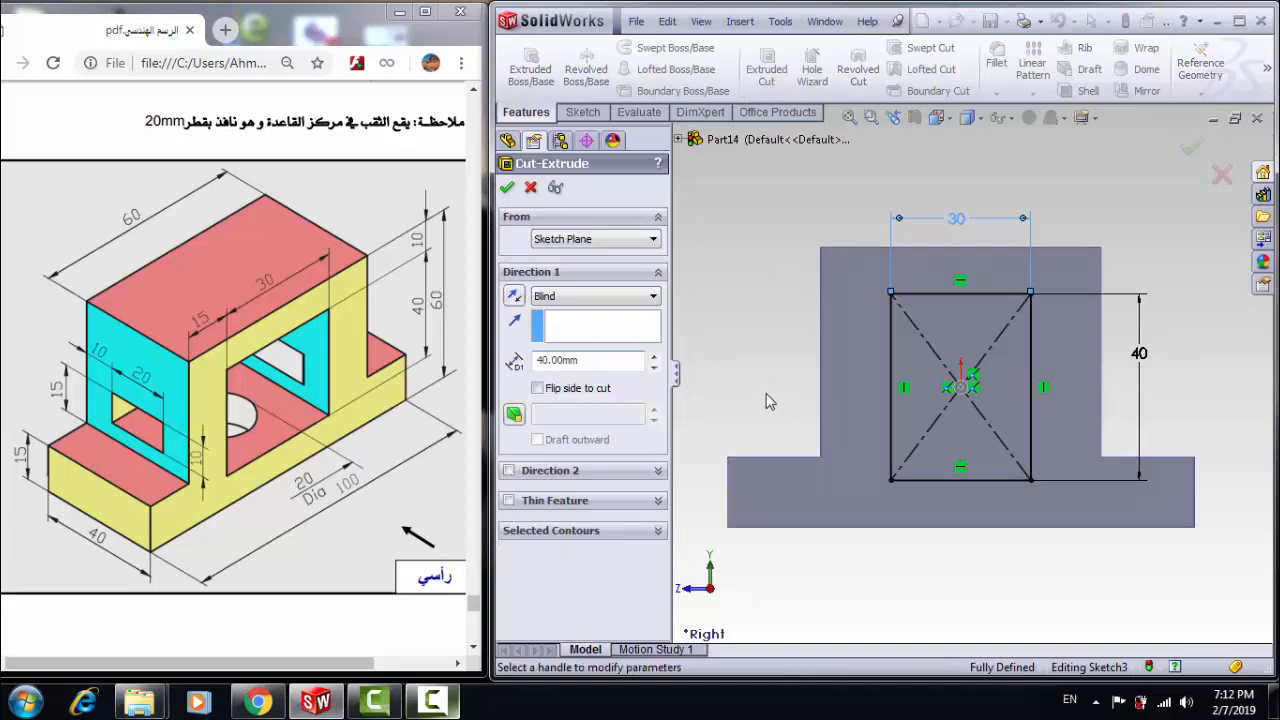
click(604, 296)
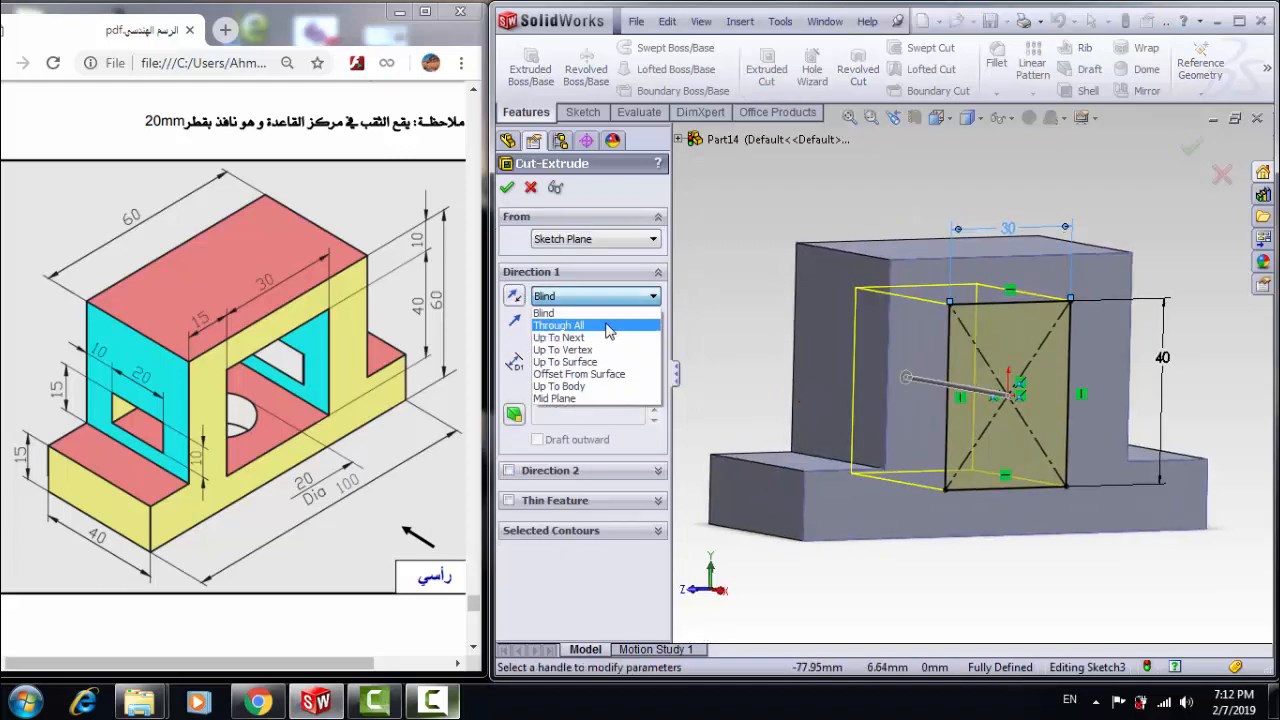
click(604, 337)
click(598, 298)
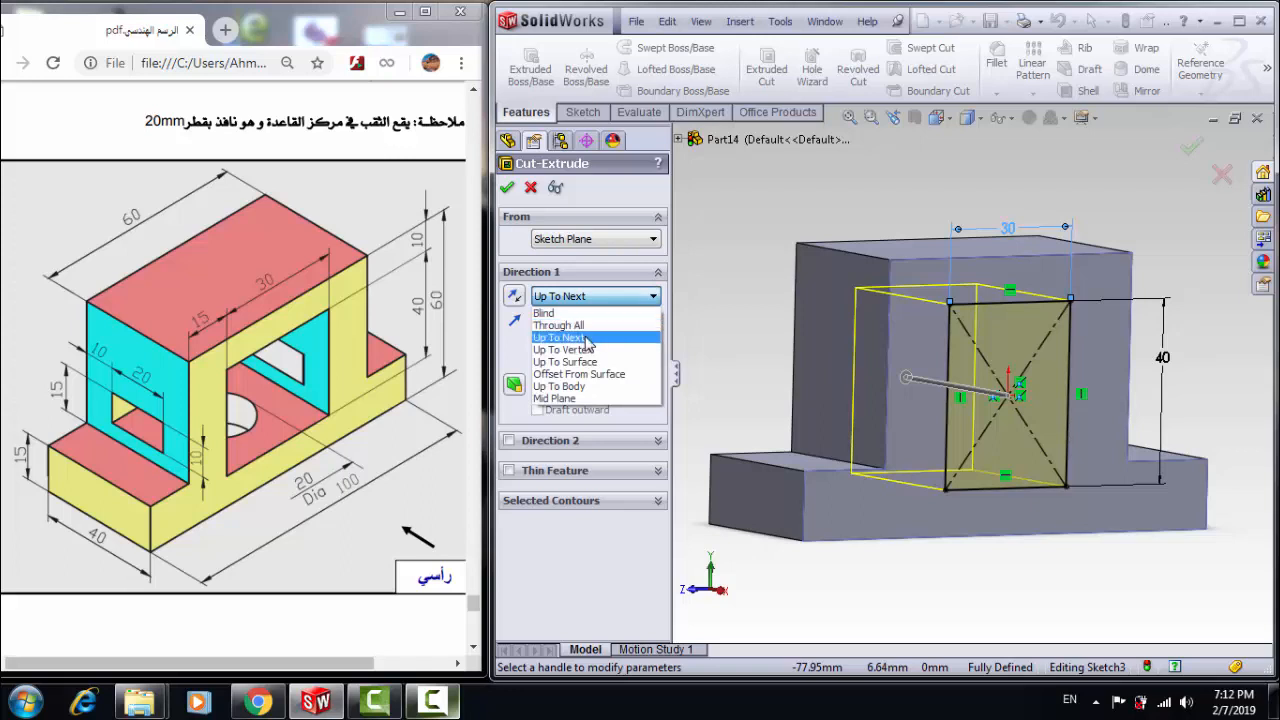
click(588, 339)
click(507, 188)
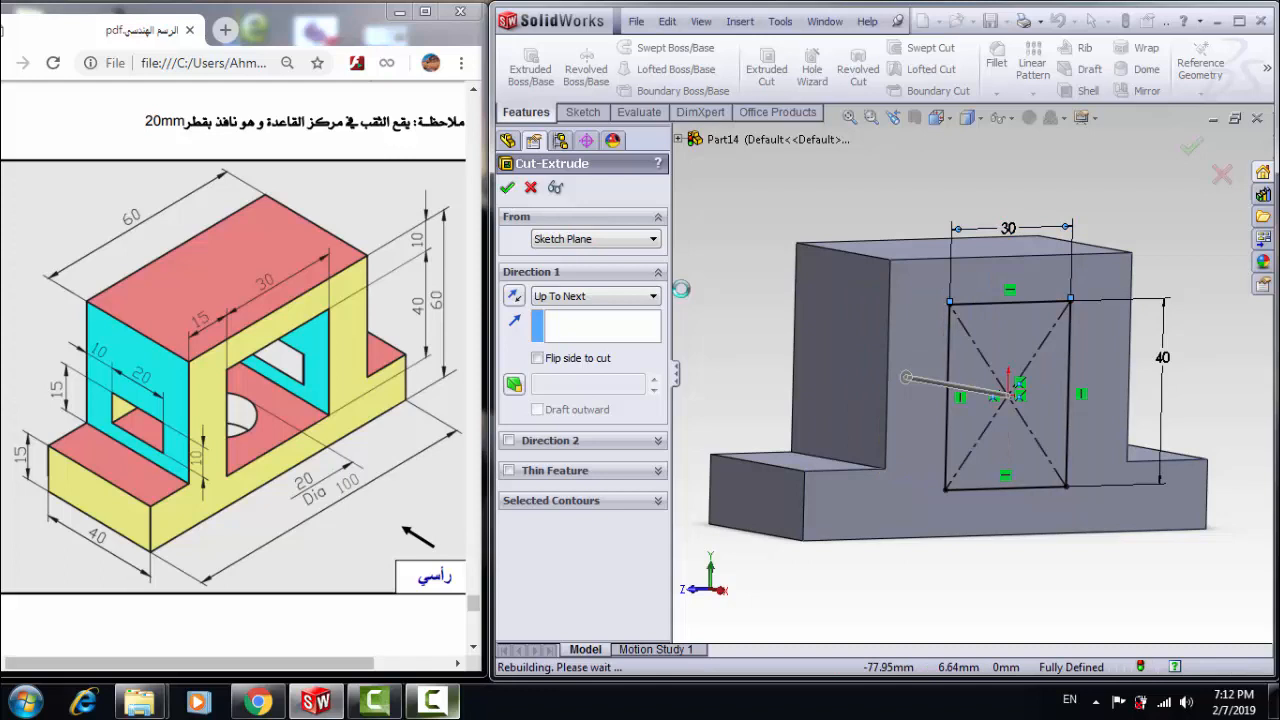
click(734, 315)
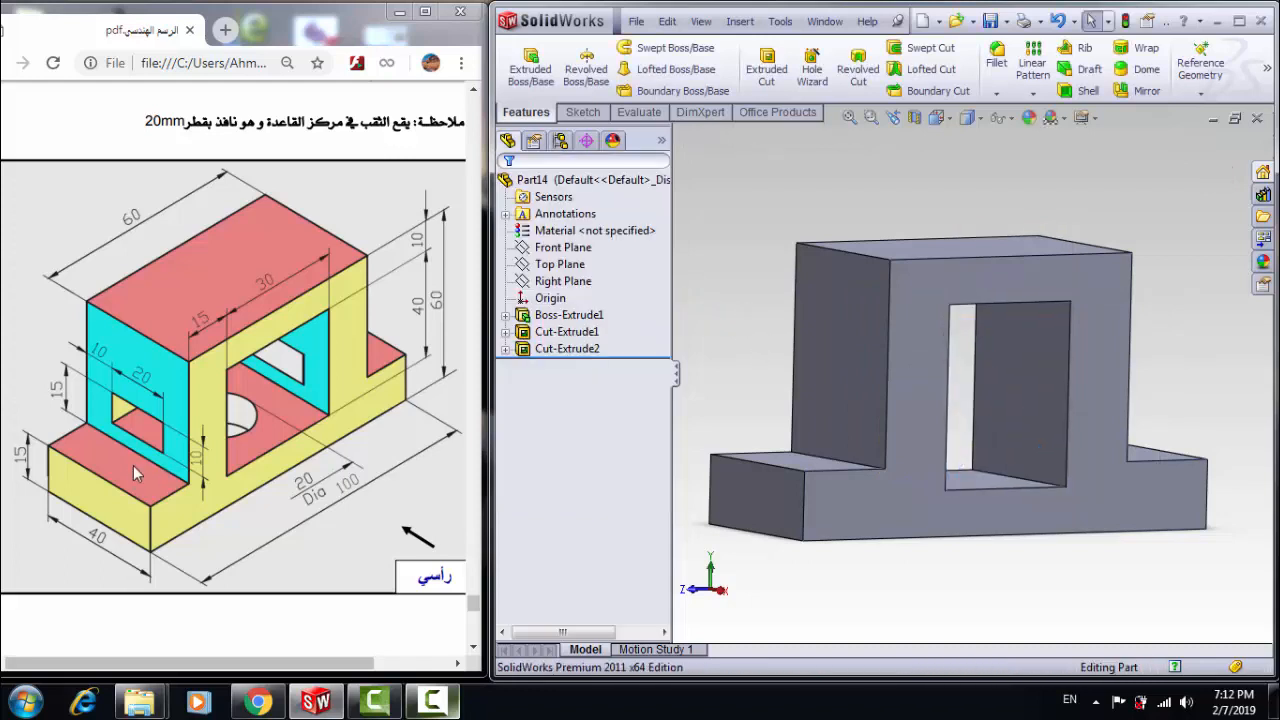
- Start a sketch on the vertical face above the left step and draw a vertical centerline between its top and bottom edge midpoints
click(829, 392)
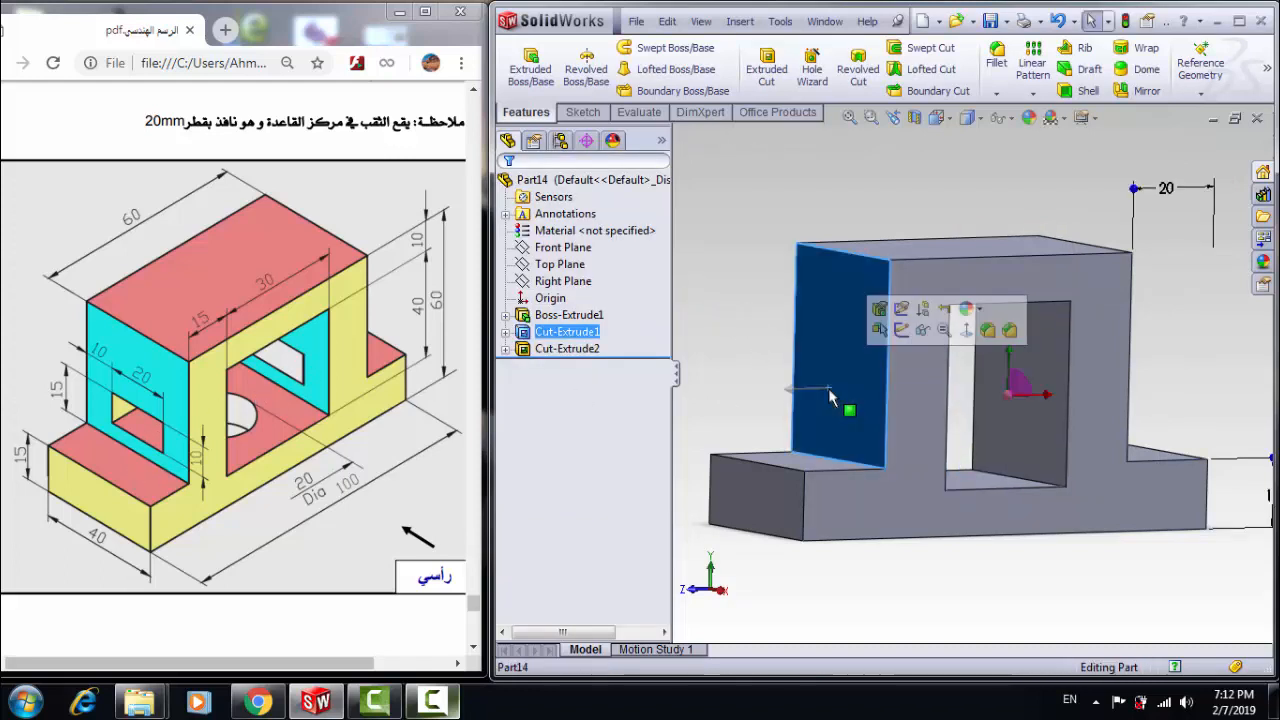
click(583, 112)
click(523, 65)
click(938, 117)
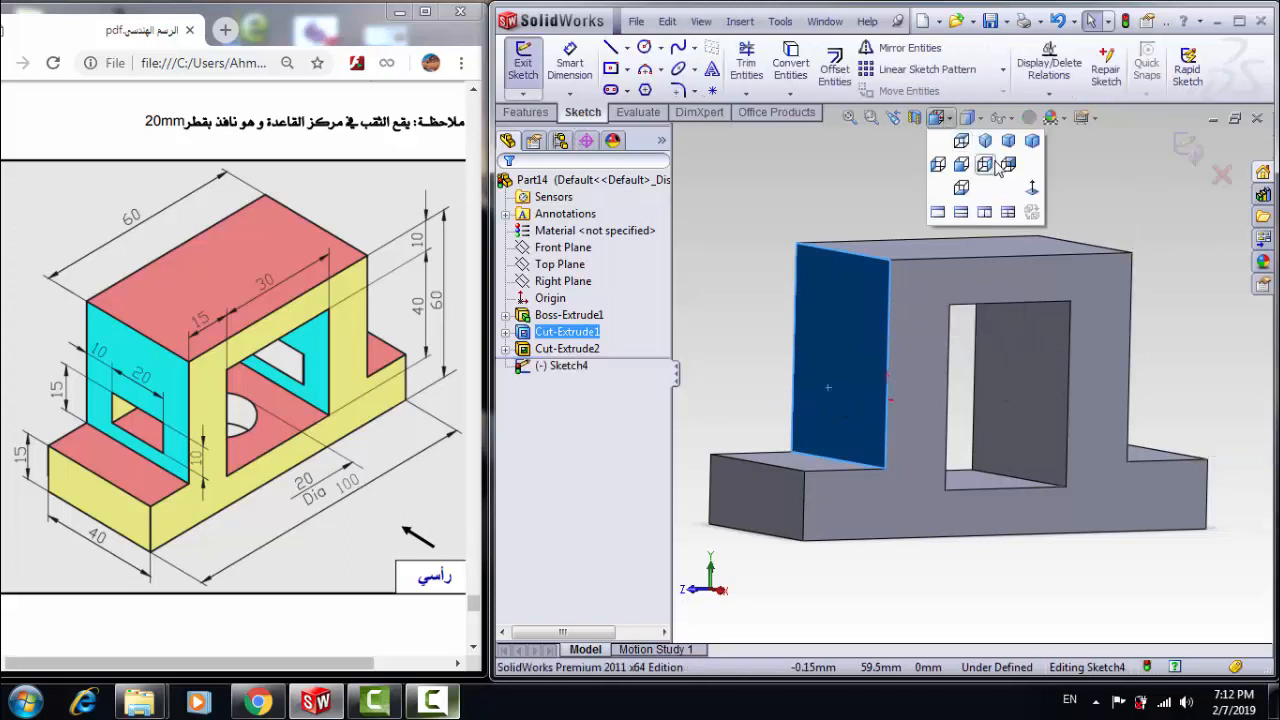
click(1033, 189)
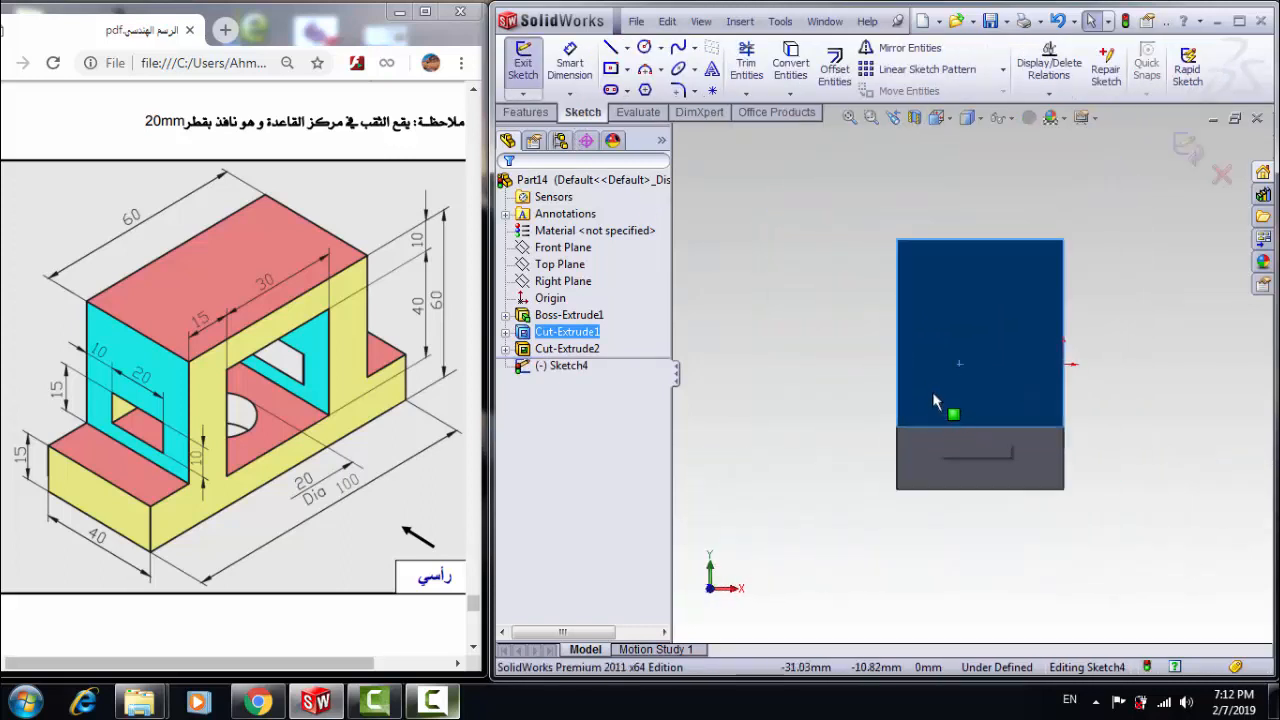
click(627, 48)
click(659, 87)
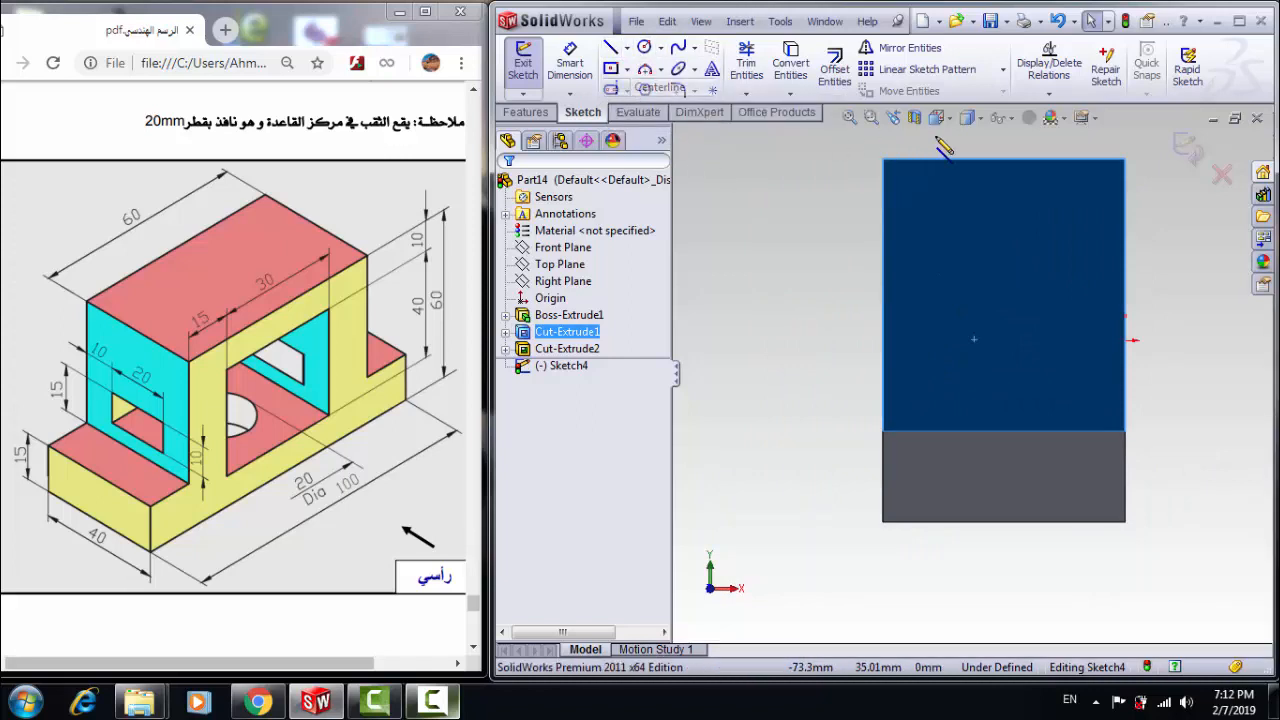
click(1004, 158)
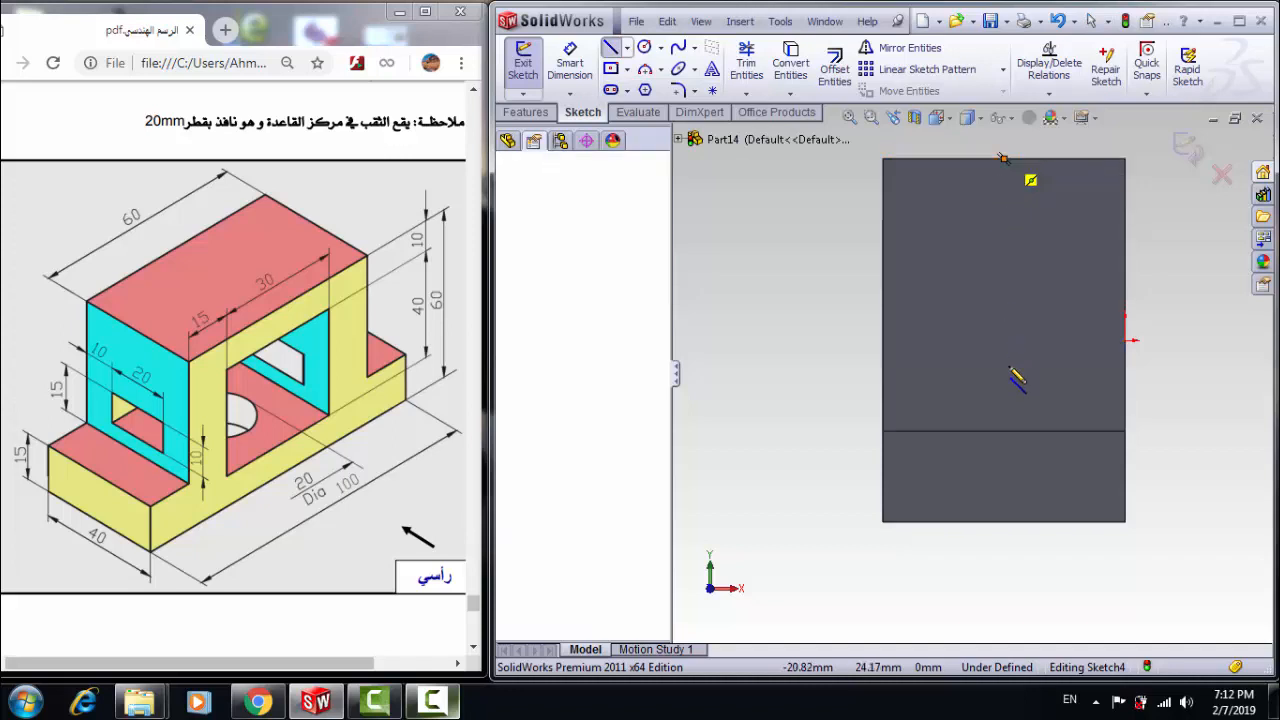
click(1004, 431)
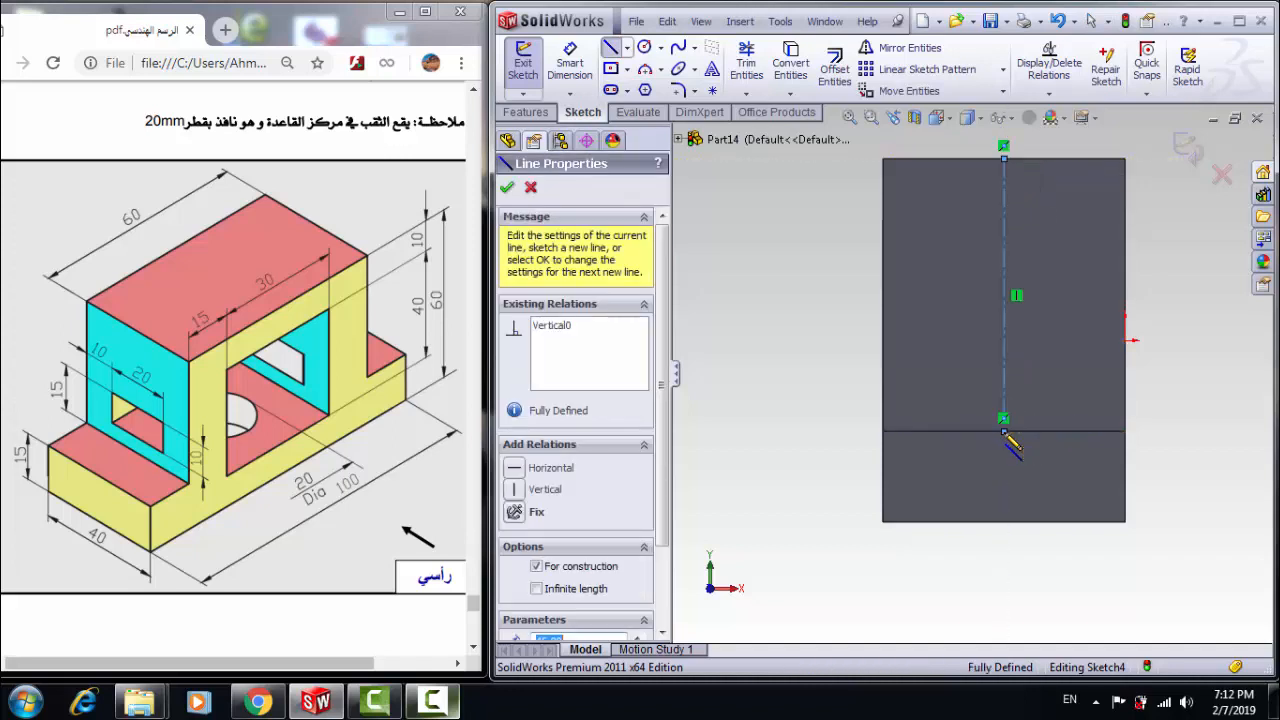
key(Escape)
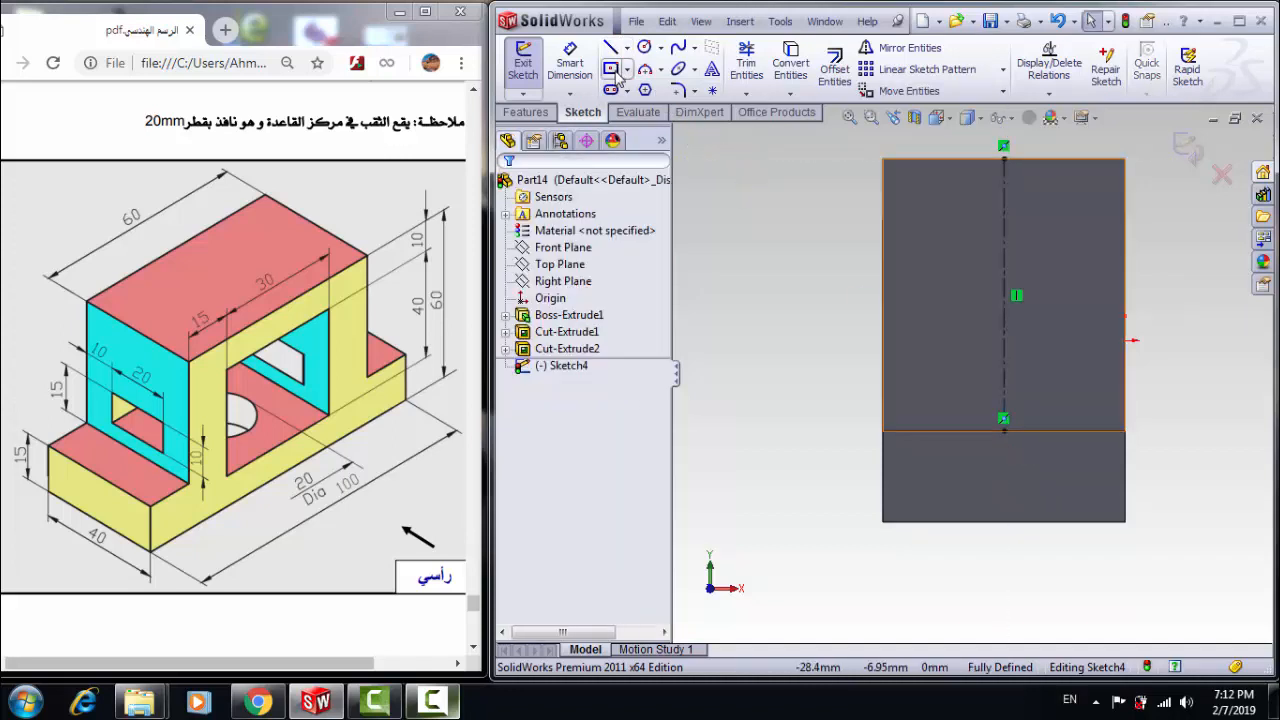
- Draw a center rectangle about 22 mm by 9 mm on the lower part of the vertical centerline
click(614, 72)
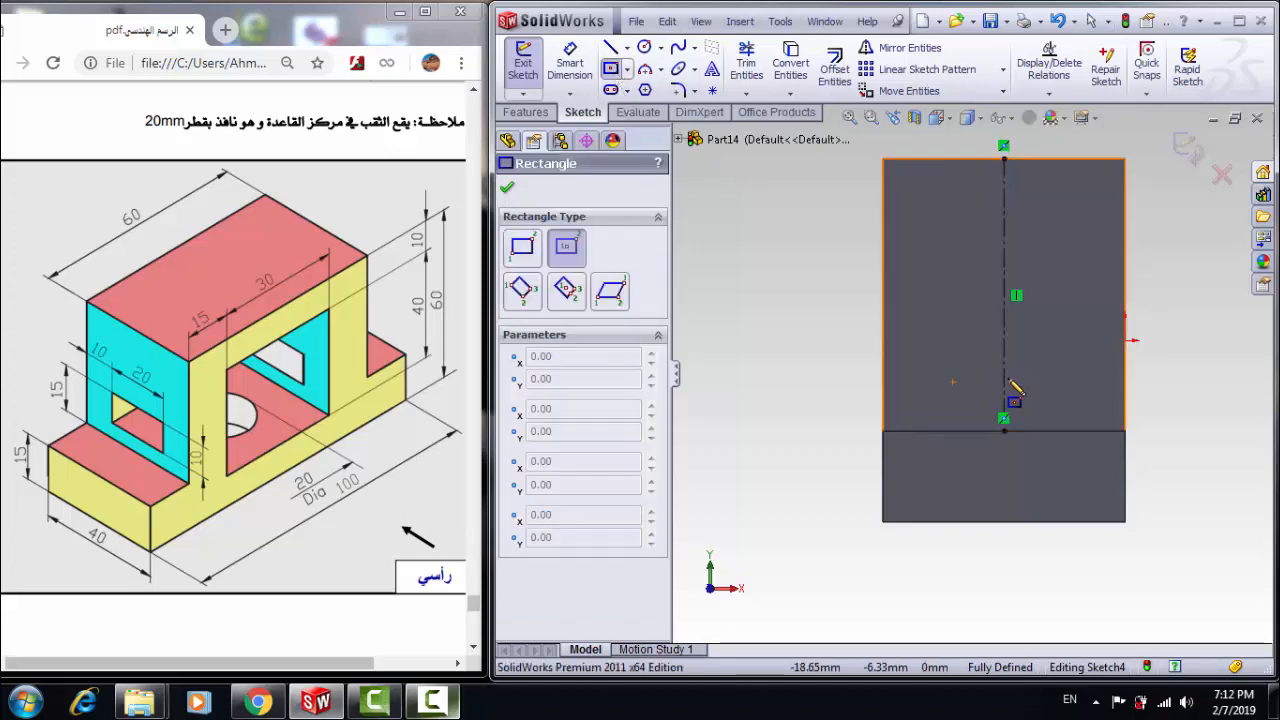
click(1004, 377)
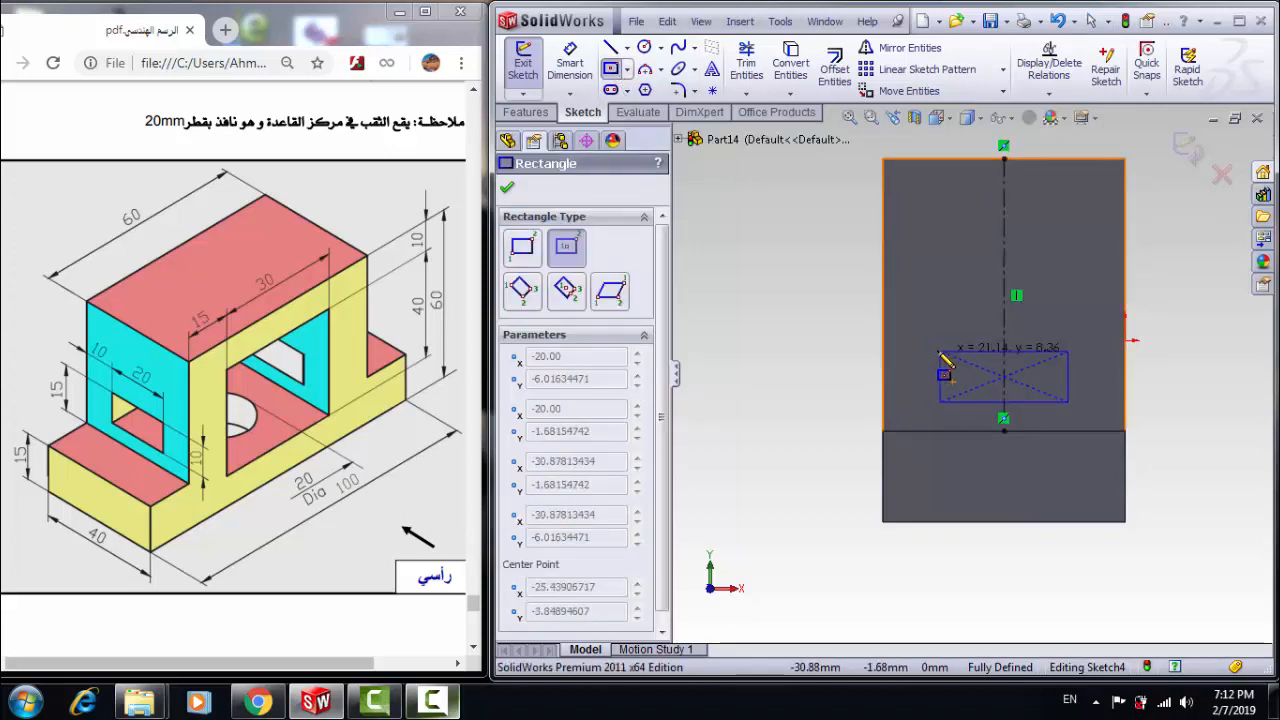
click(937, 351)
- Dimension the distance between the side rectangle's upper and lower edges to 15 mm
click(578, 68)
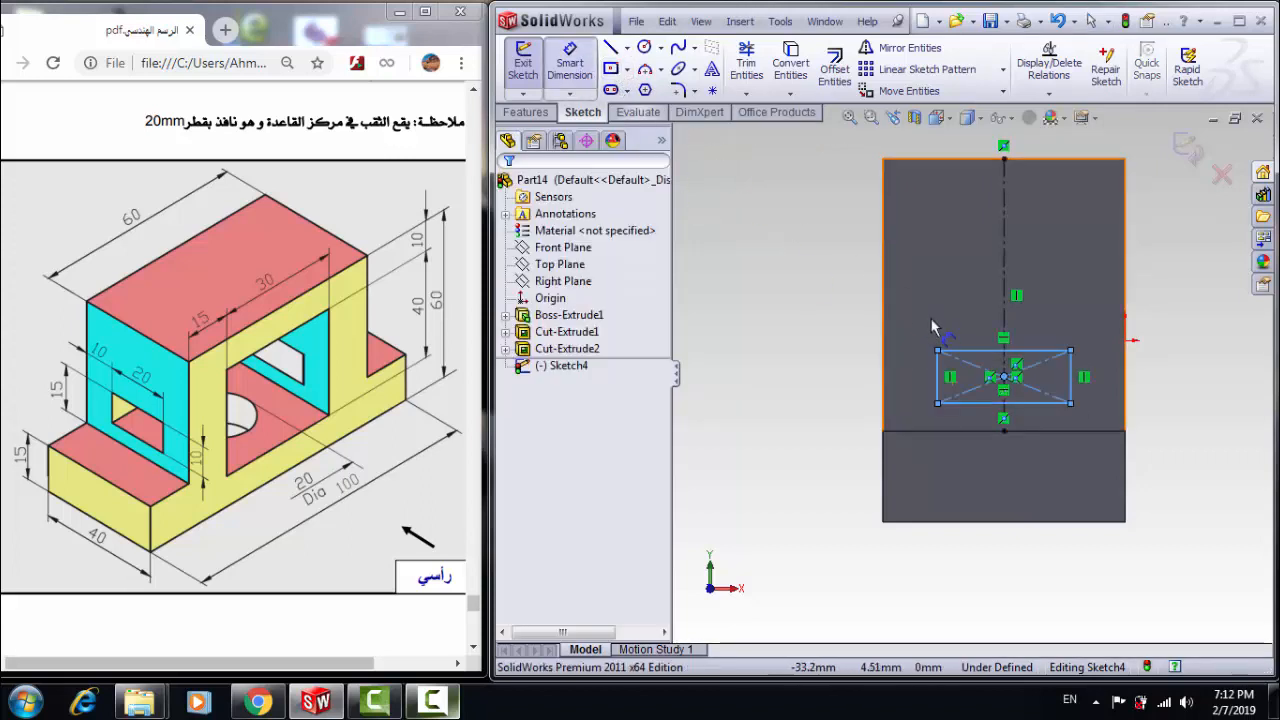
click(968, 352)
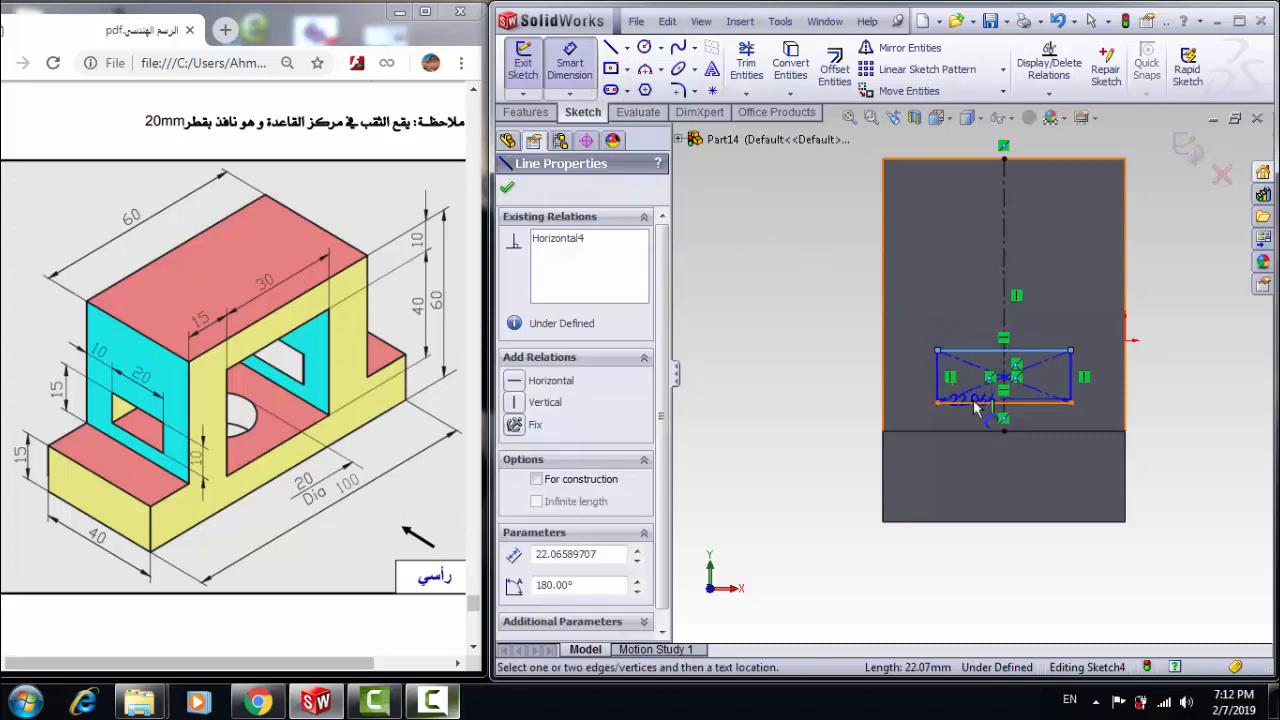
click(976, 403)
click(745, 373)
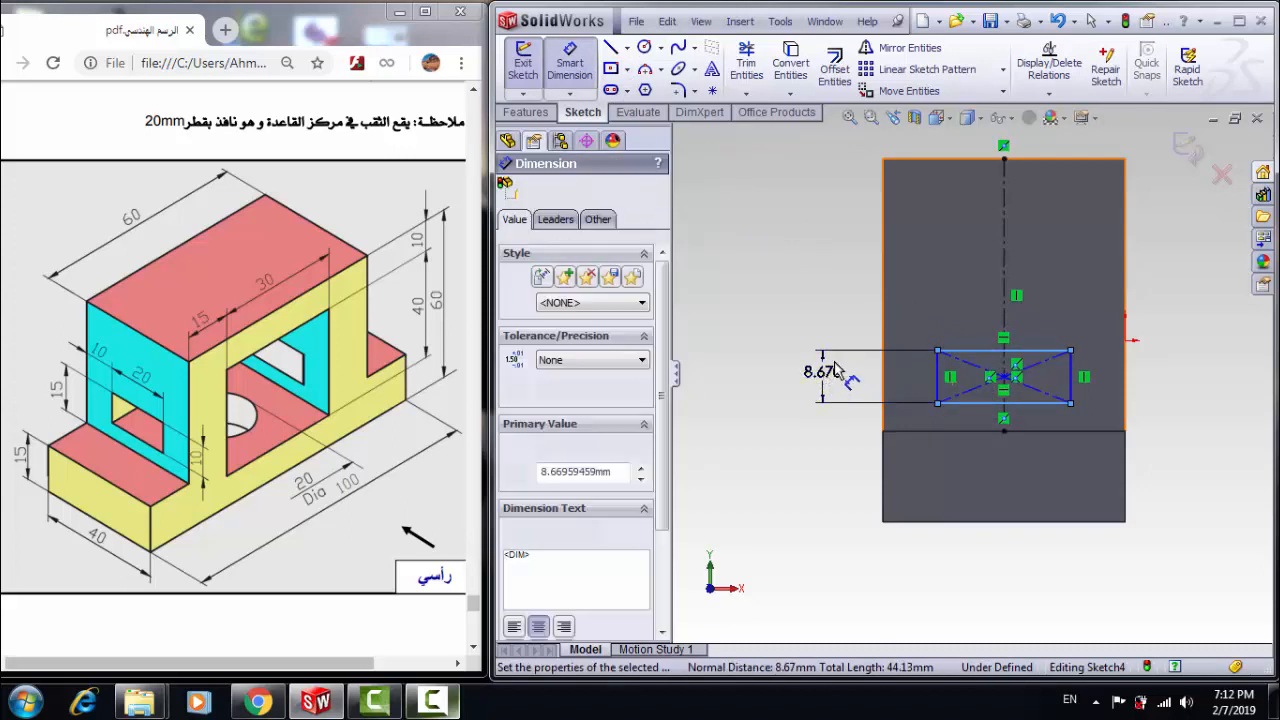
text(15)
key(Return)
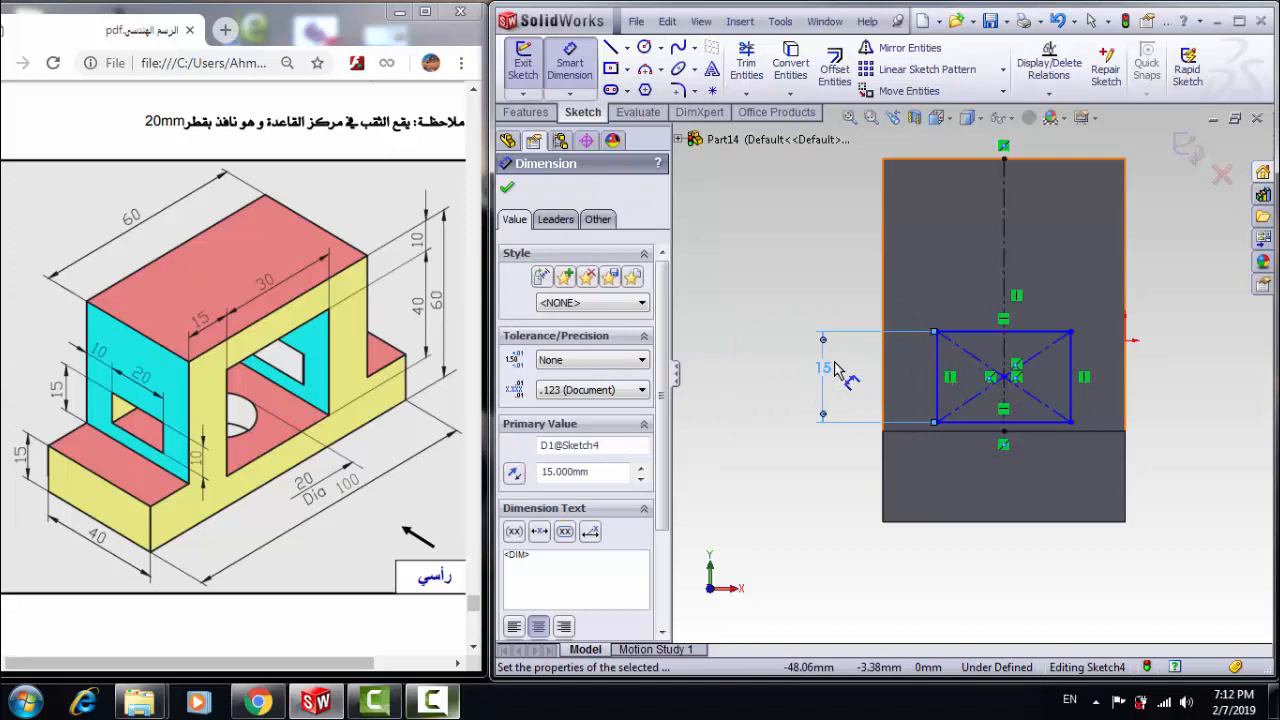
- Dimension the side rectangle's width to 20 mm and set its height dimension to 10 mm
click(978, 331)
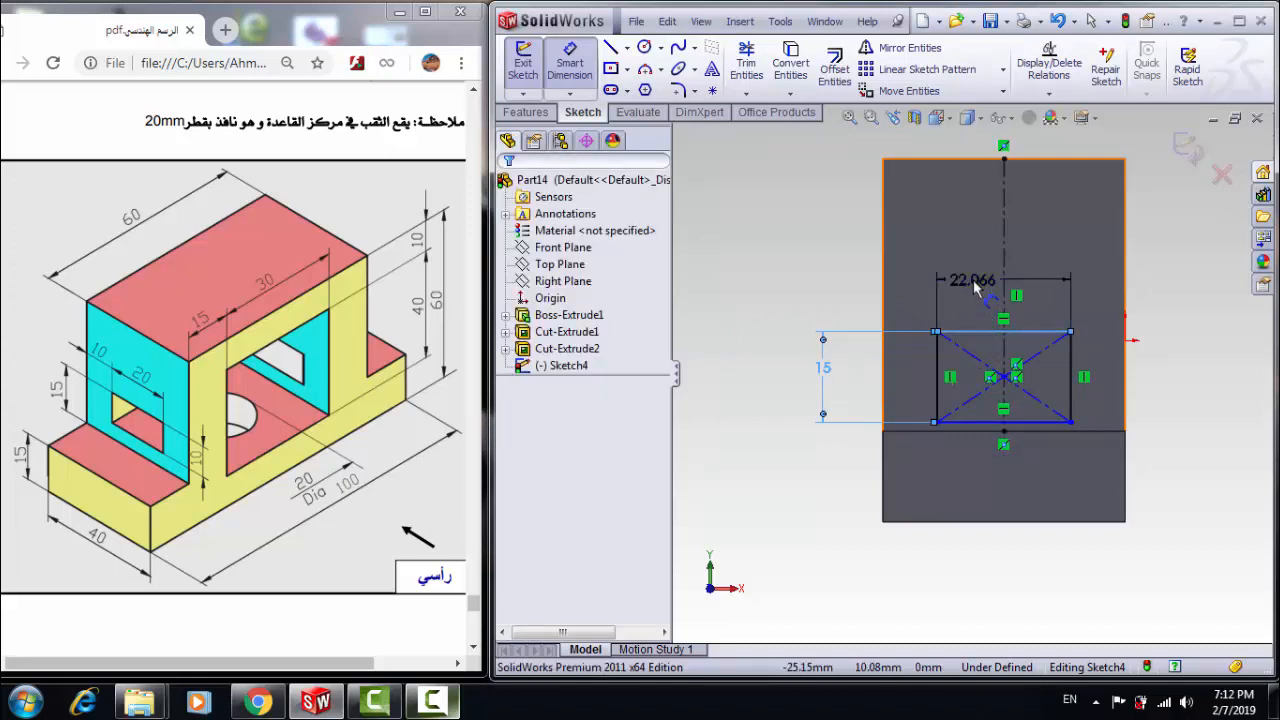
click(975, 283)
text(20)
key(Return)
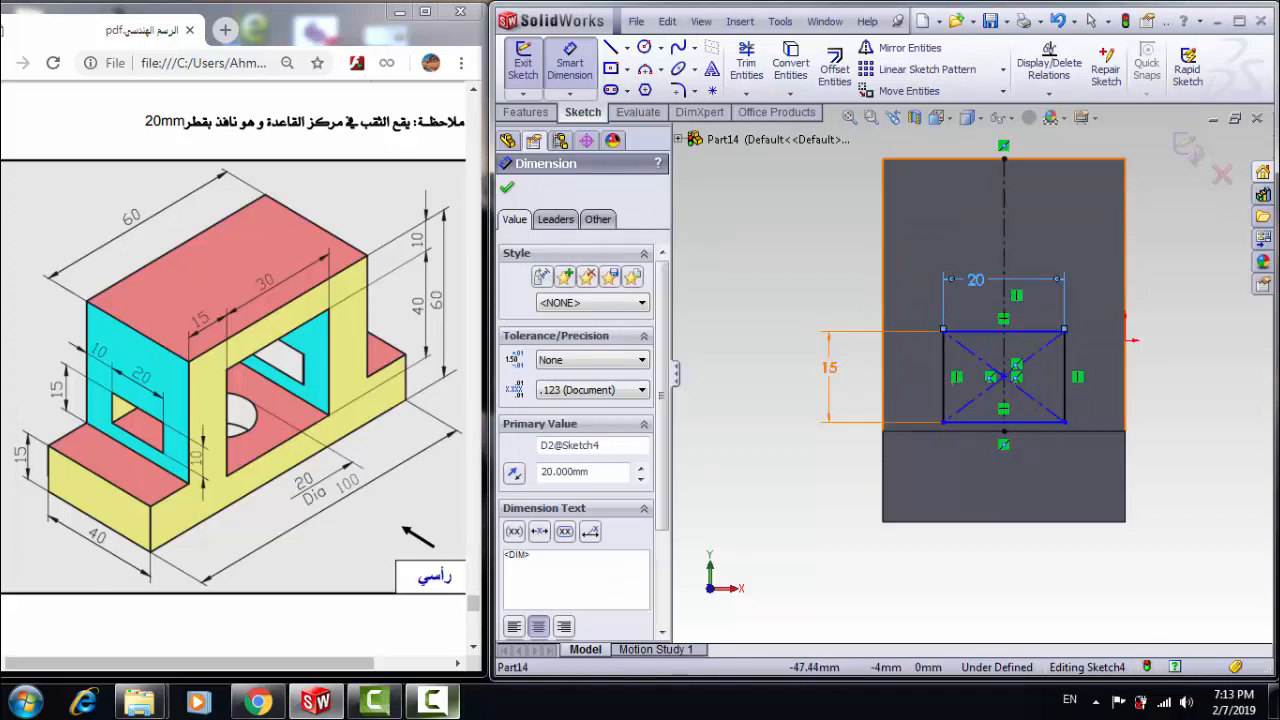
click(851, 372)
text(10)
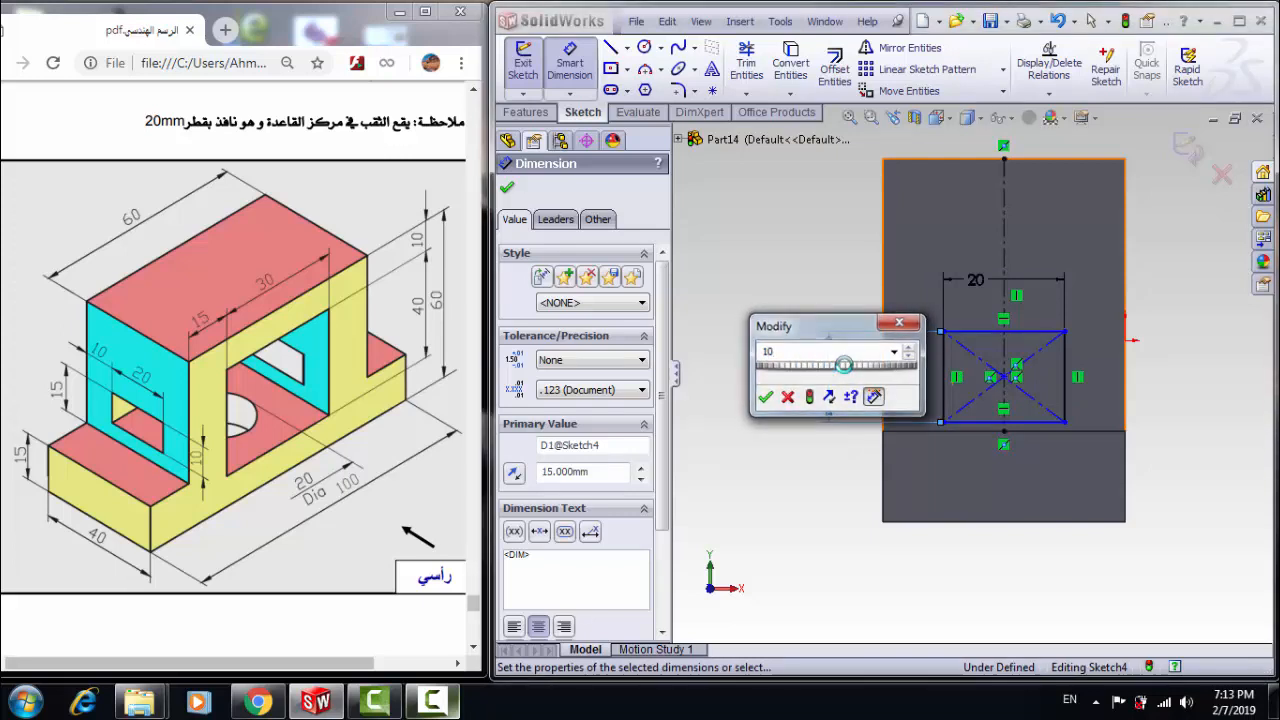
key(Return)
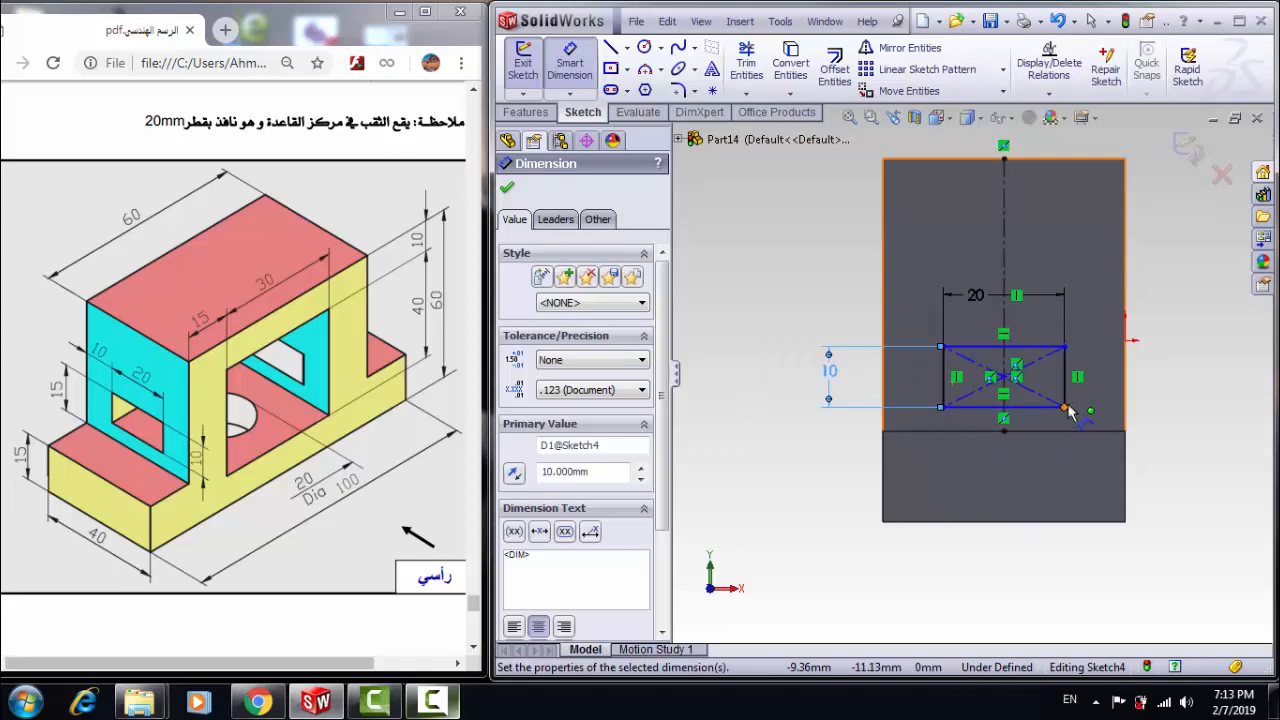
- Dimension the distance from the side rectangle's upper edge to the face's lower edge at the step to 15 mm
click(1042, 349)
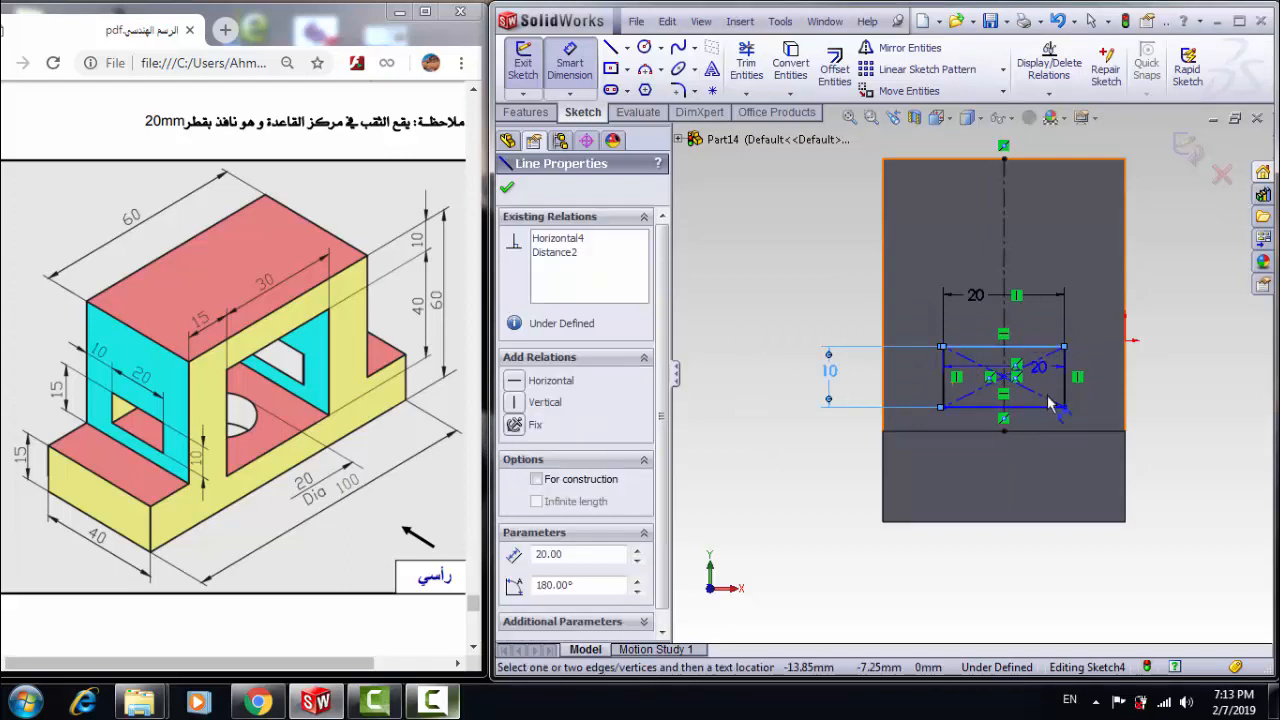
click(1066, 431)
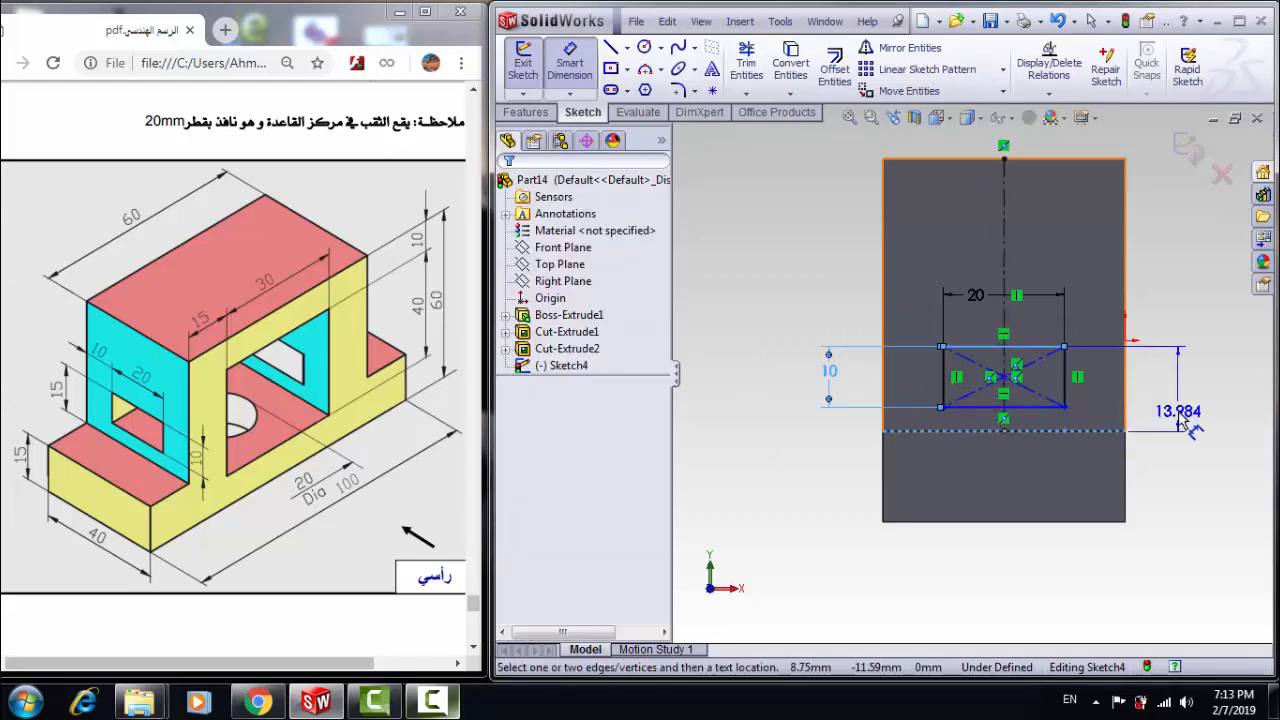
click(1182, 372)
text(15)
key(Return)
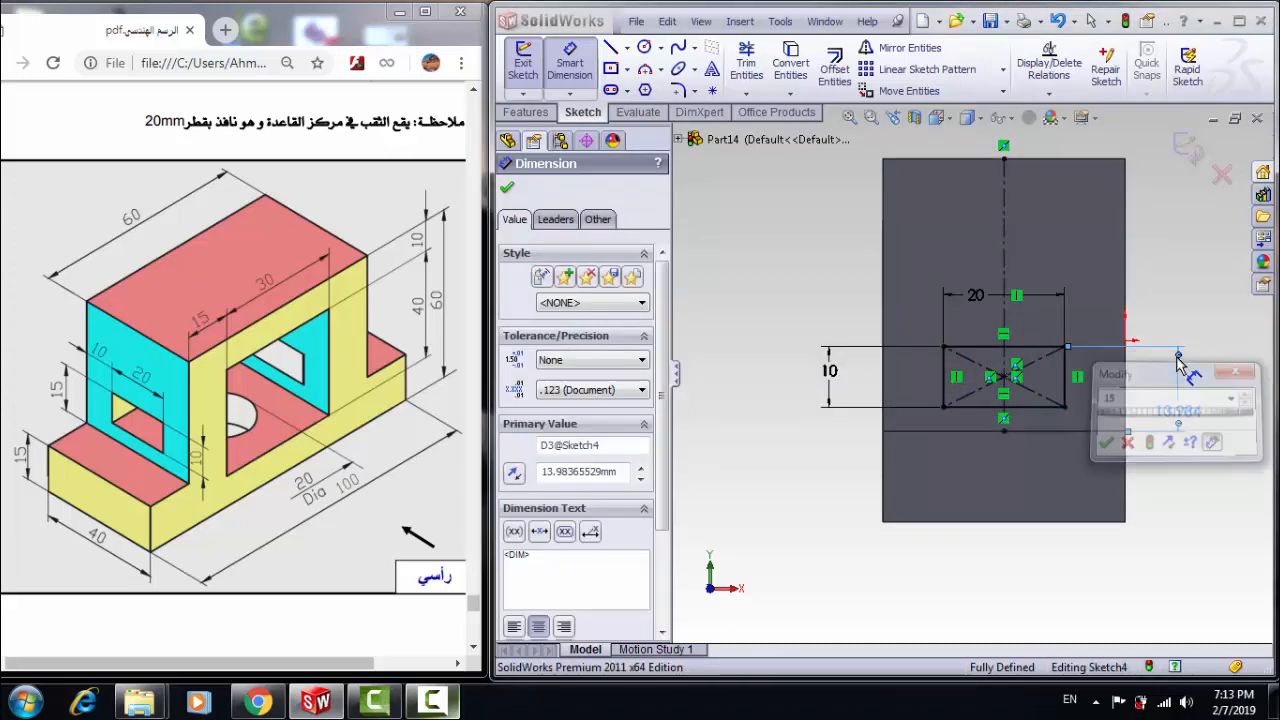
- Extrude-cut the 20 × 10 mm rectangle with the Through All end condition to open both upright walls
click(525, 112)
click(766, 70)
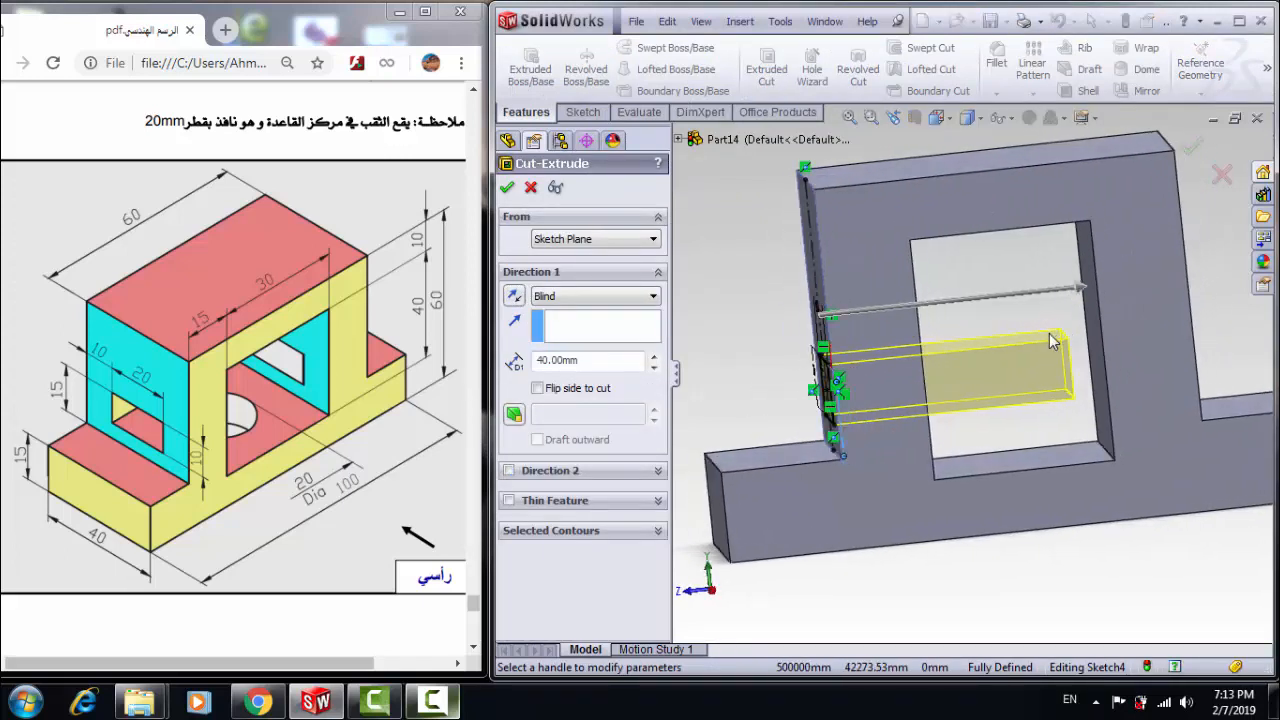
click(605, 306)
click(598, 324)
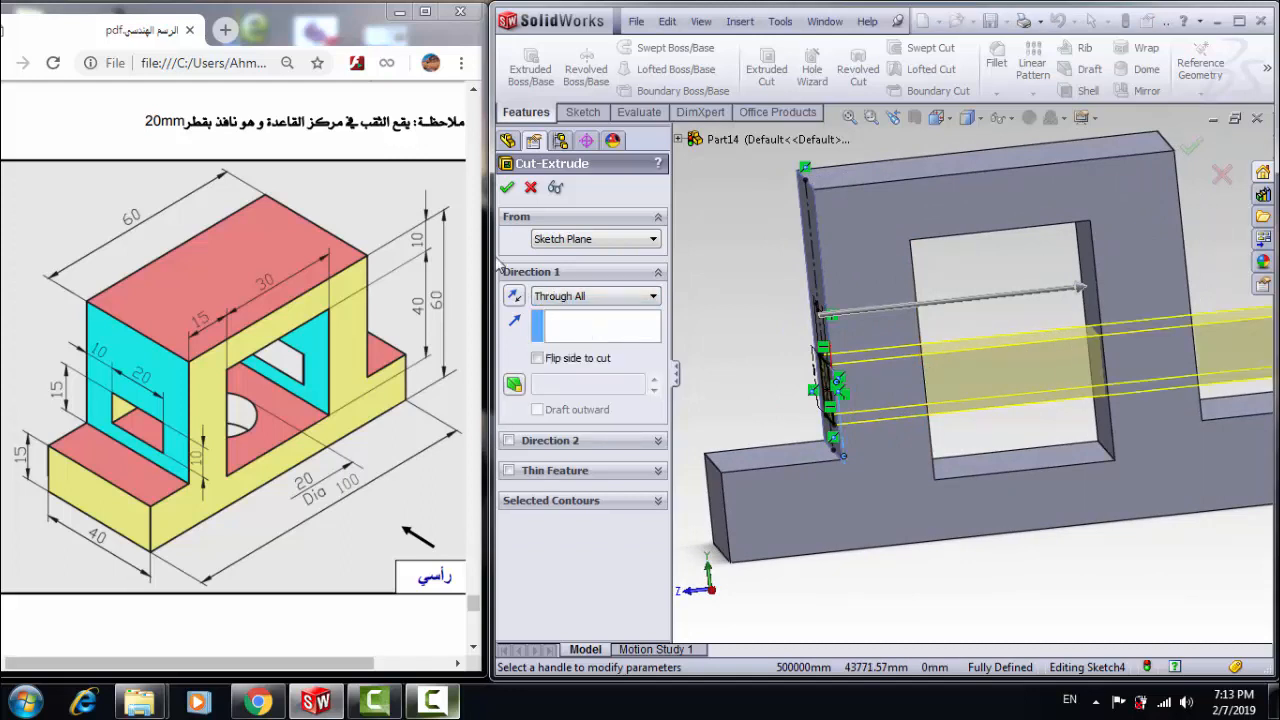
click(507, 188)
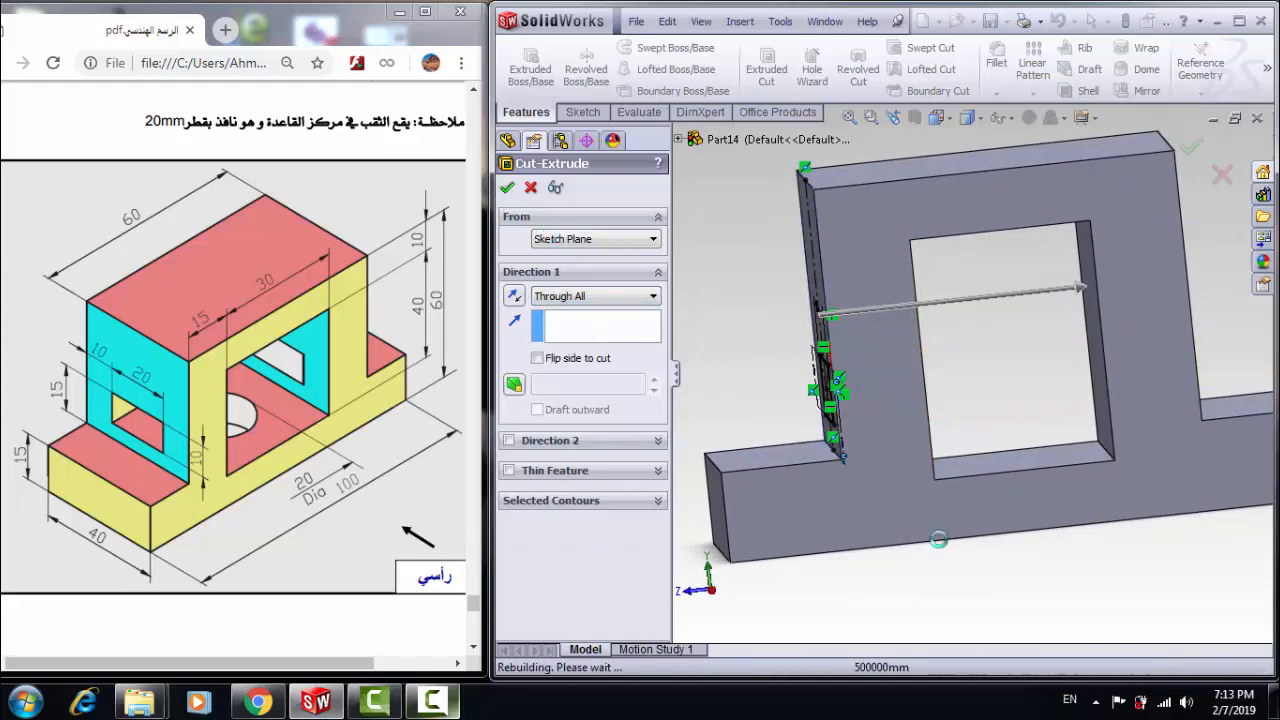
- Start a sketch on the base's bottom face and draw a vertical centerline between the midpoints of its short edges
middle_drag(1035, 603, 1045, 601)
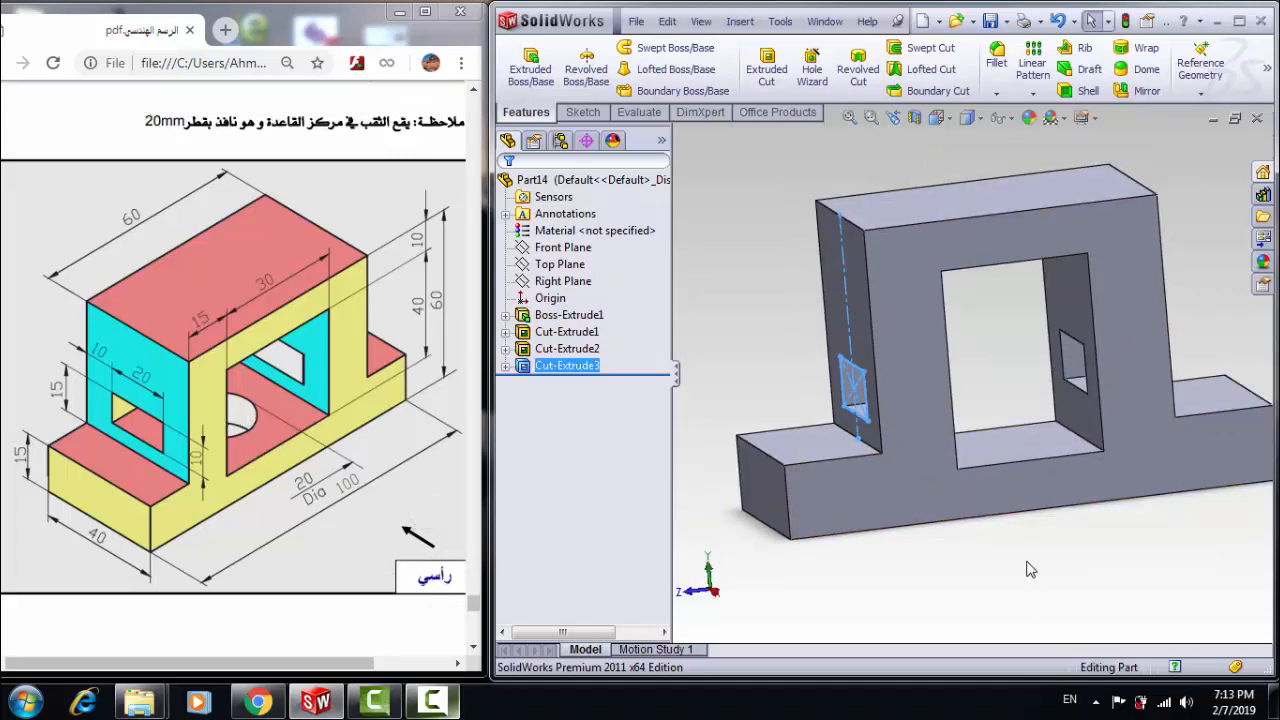
middle_drag(1023, 566, 1018, 426)
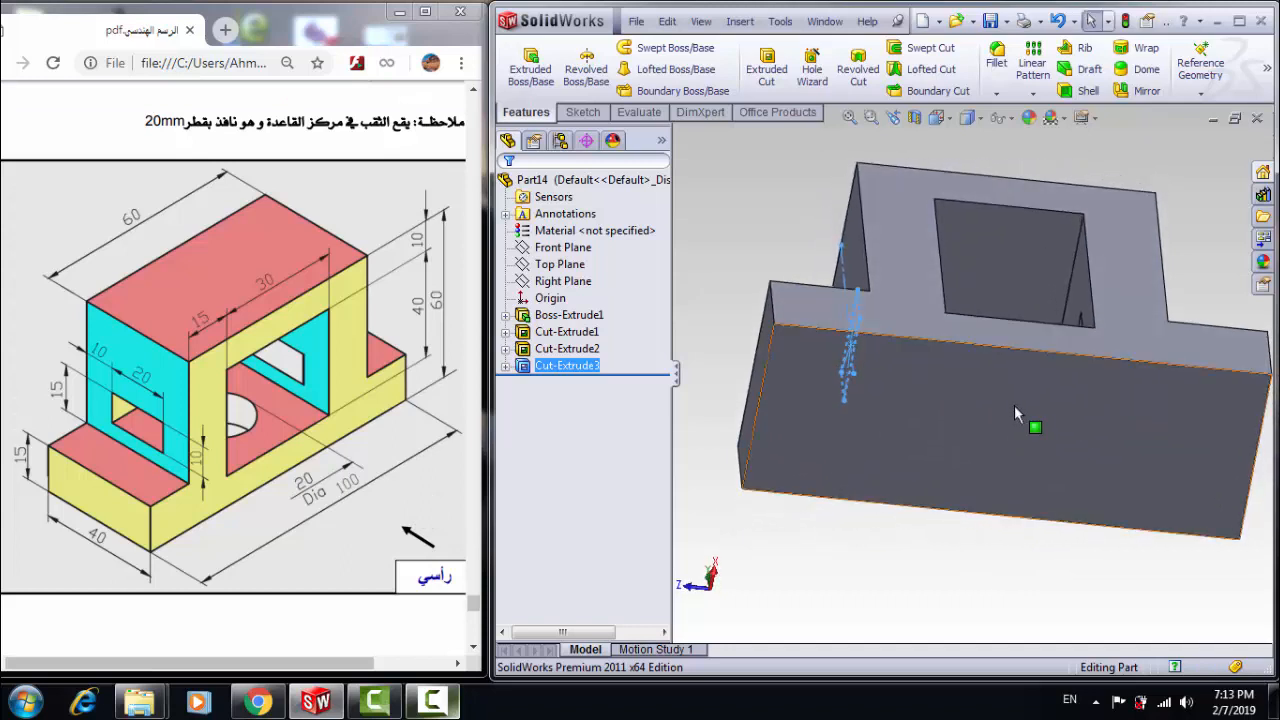
click(1014, 405)
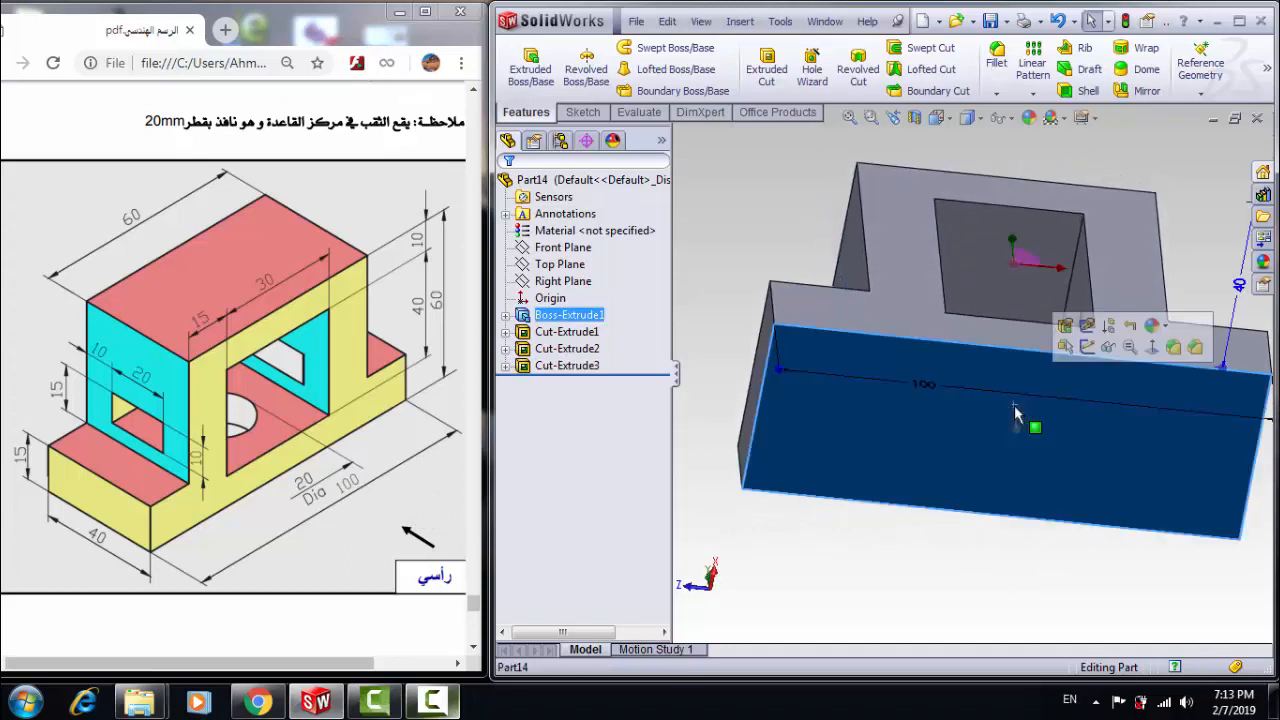
click(583, 112)
click(522, 65)
click(936, 117)
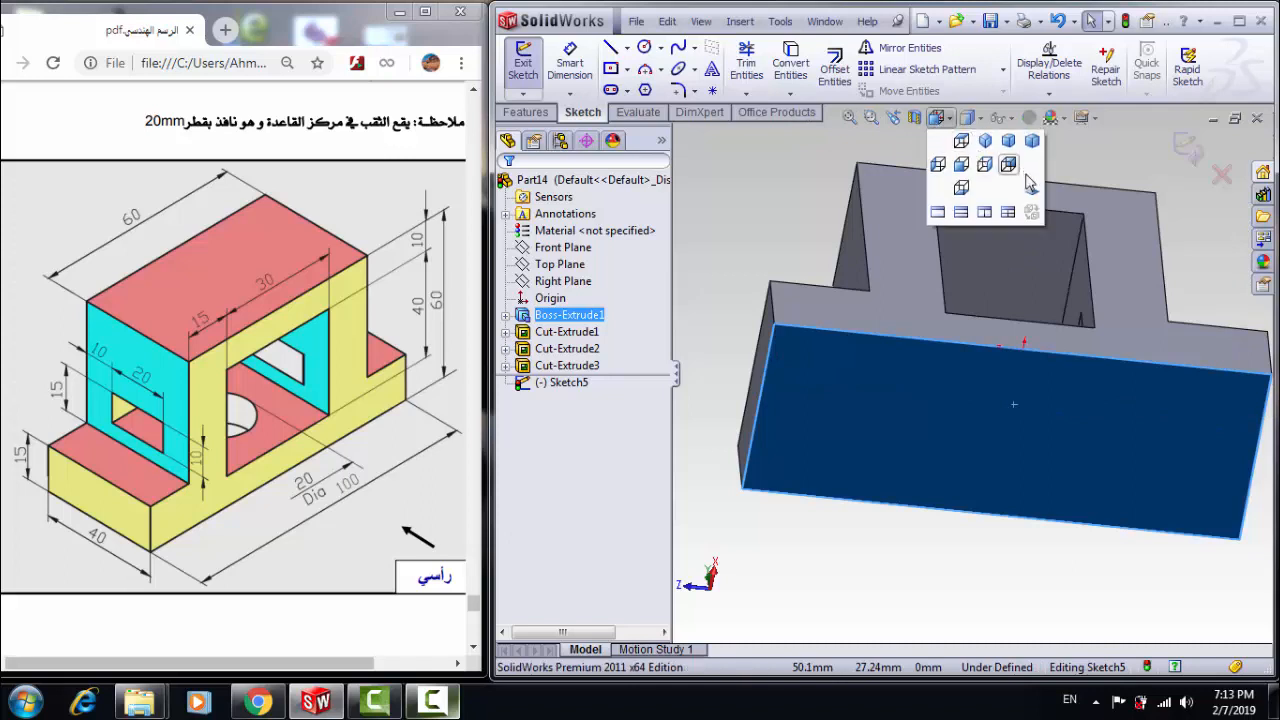
click(1016, 168)
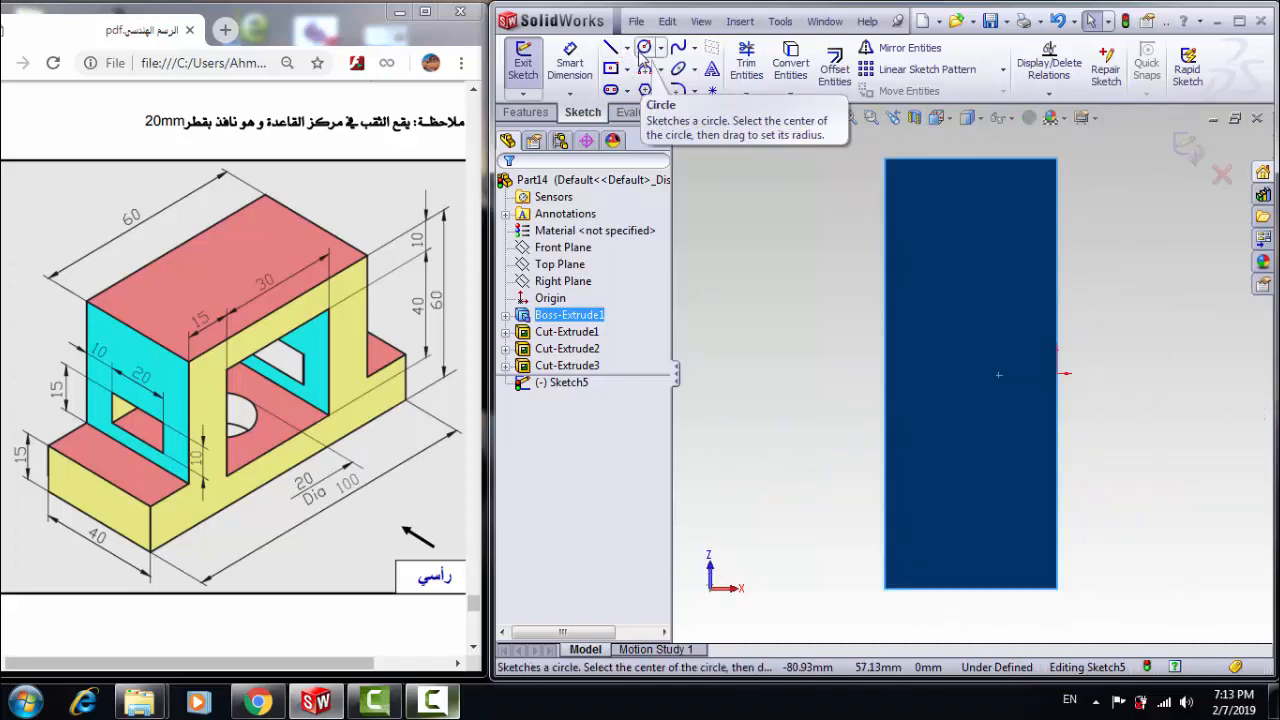
click(627, 47)
click(660, 76)
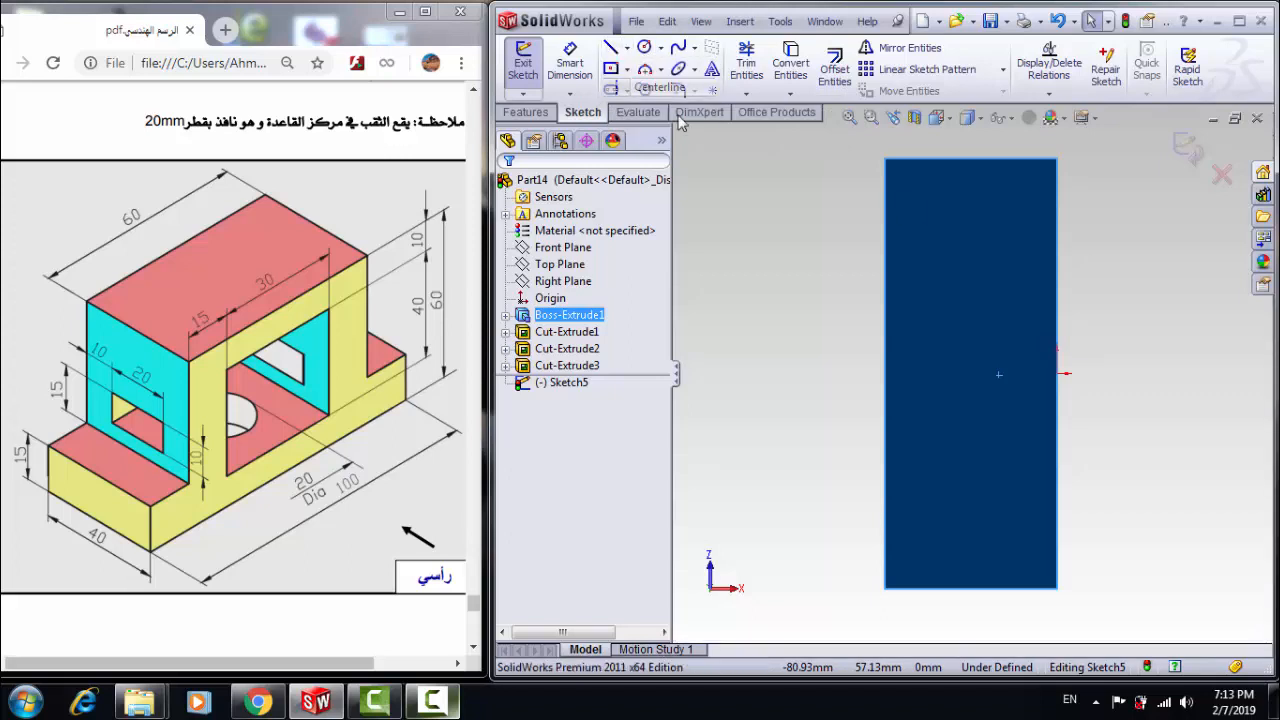
click(969, 157)
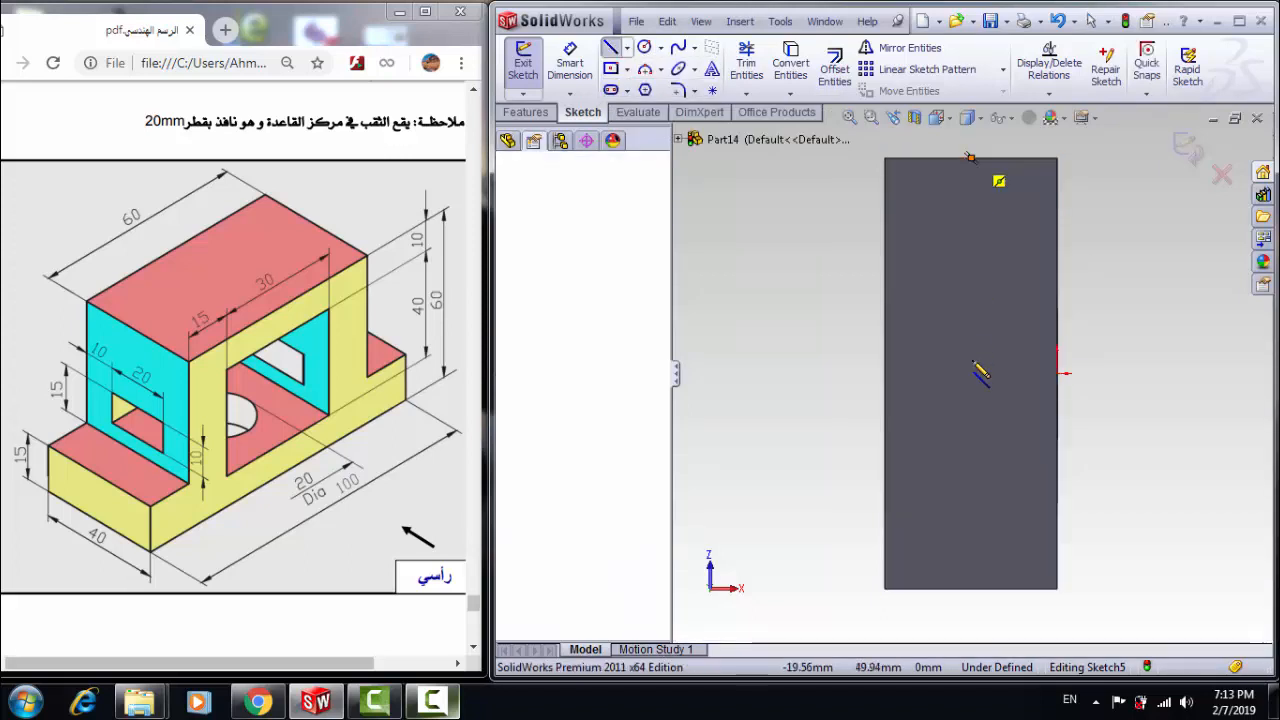
click(970, 589)
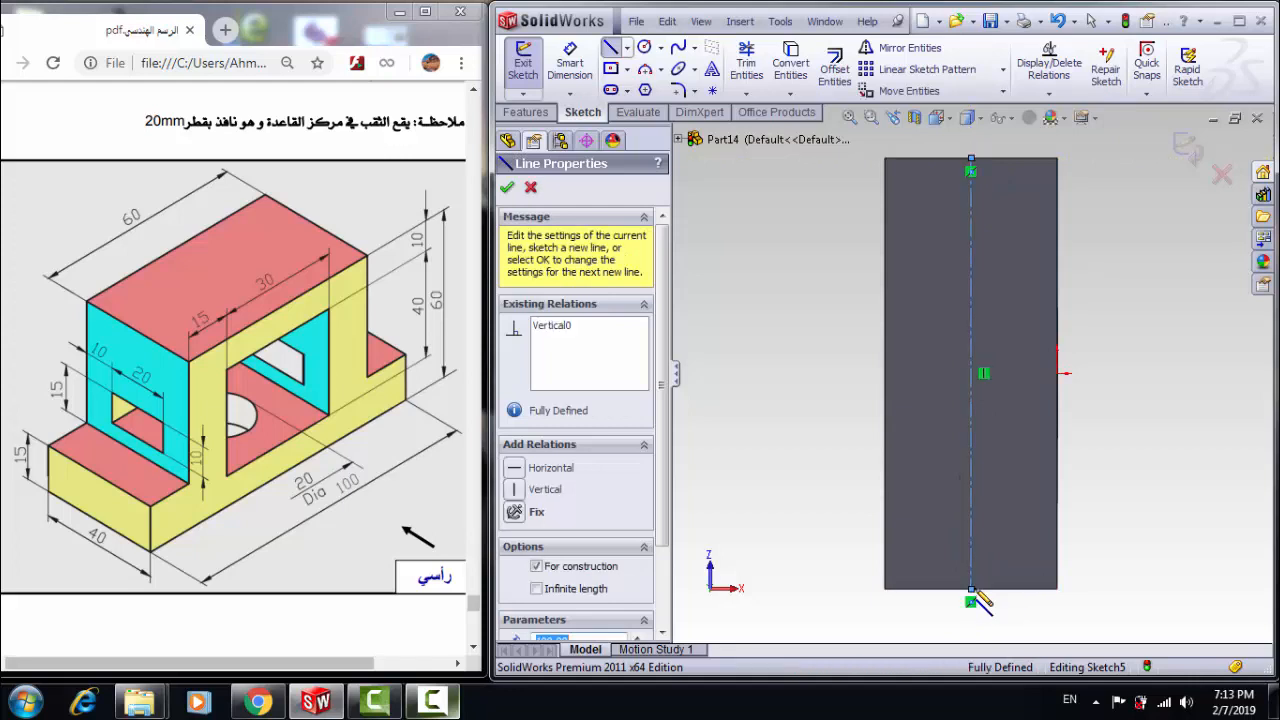
key(Escape)
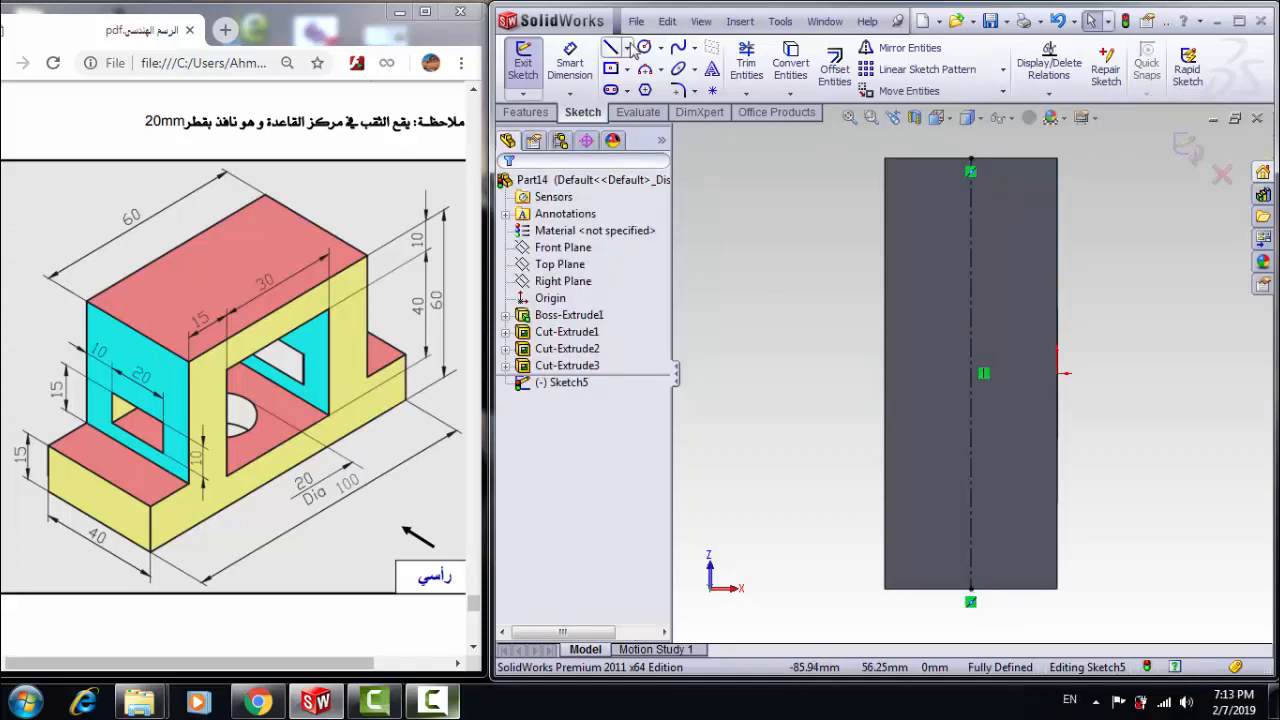
- Draw a horizontal centerline across the bottom face between the midpoints of its long edges
click(627, 52)
click(645, 86)
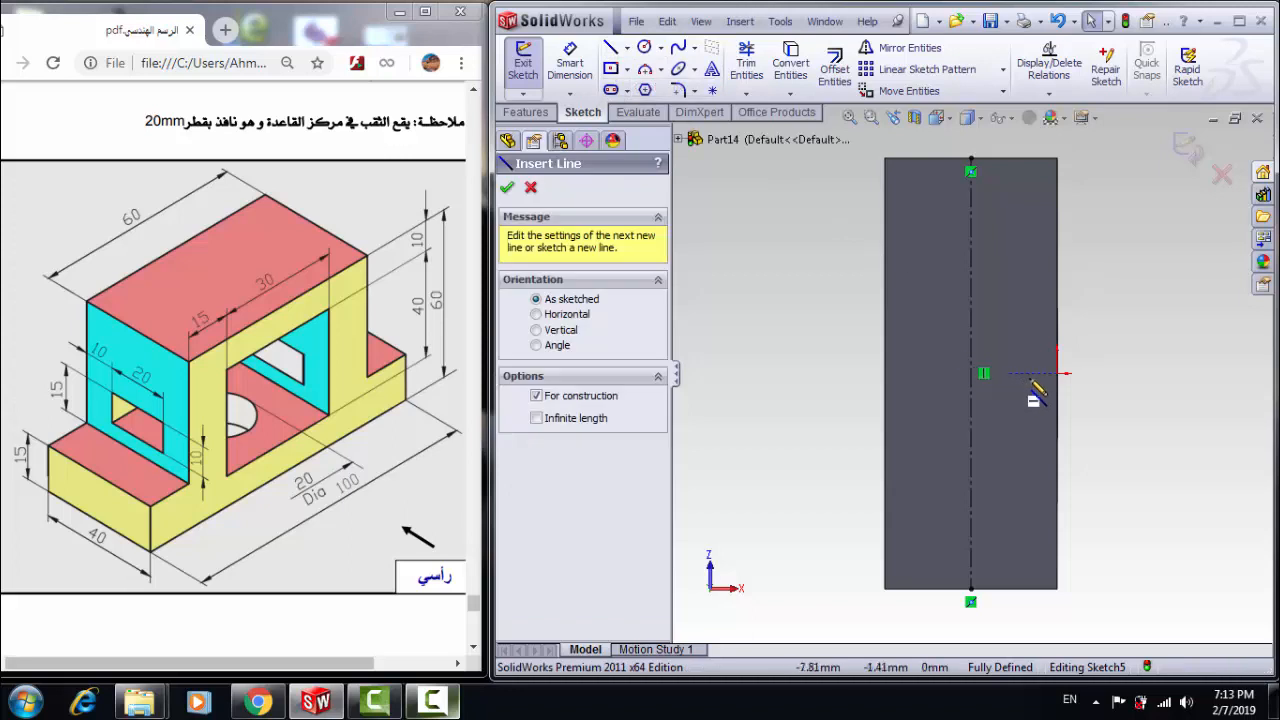
click(1058, 374)
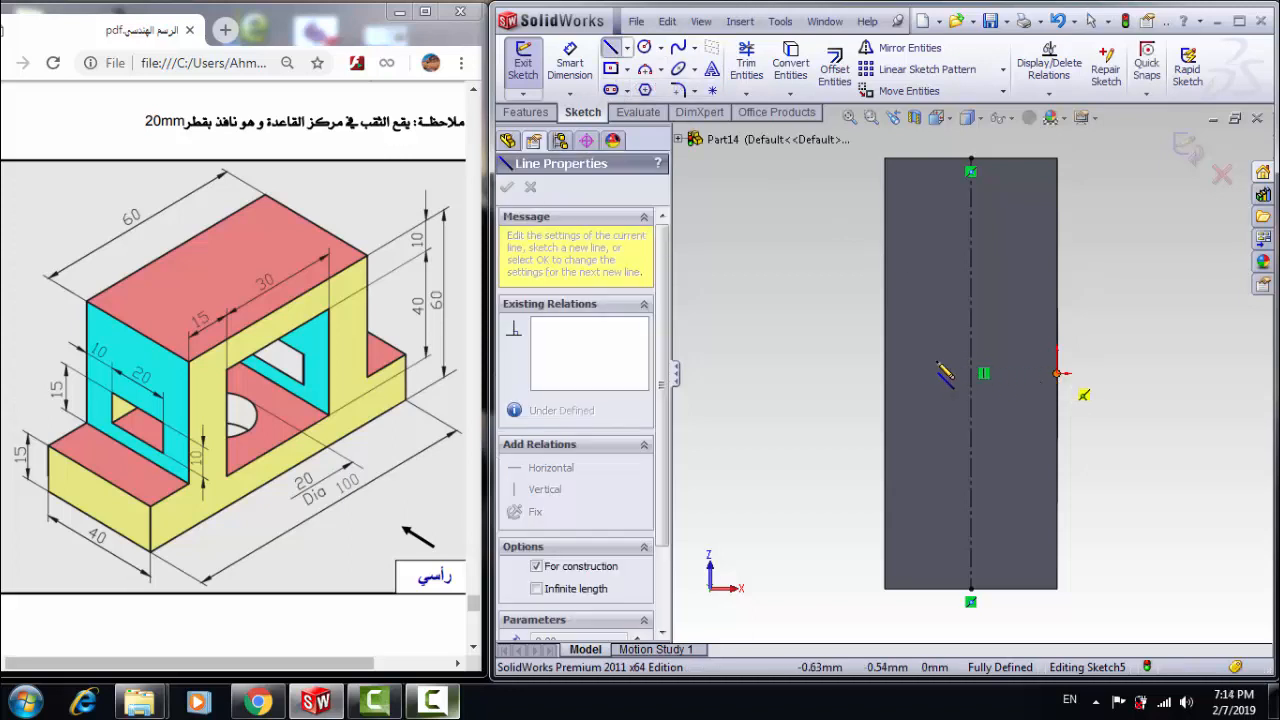
click(884, 374)
key(Escape)
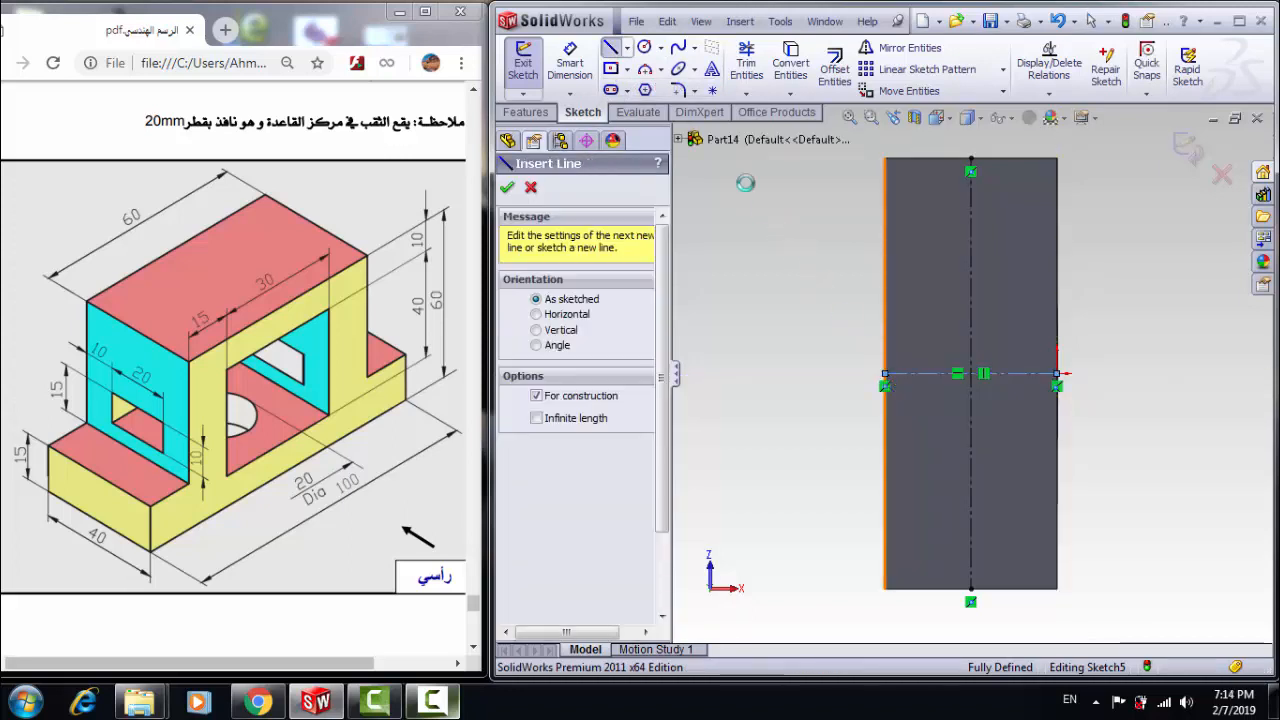
key(Escape)
- Draw a circle centered on the intersection of the two centerlines and dimension its diameter to 20 mm
click(645, 49)
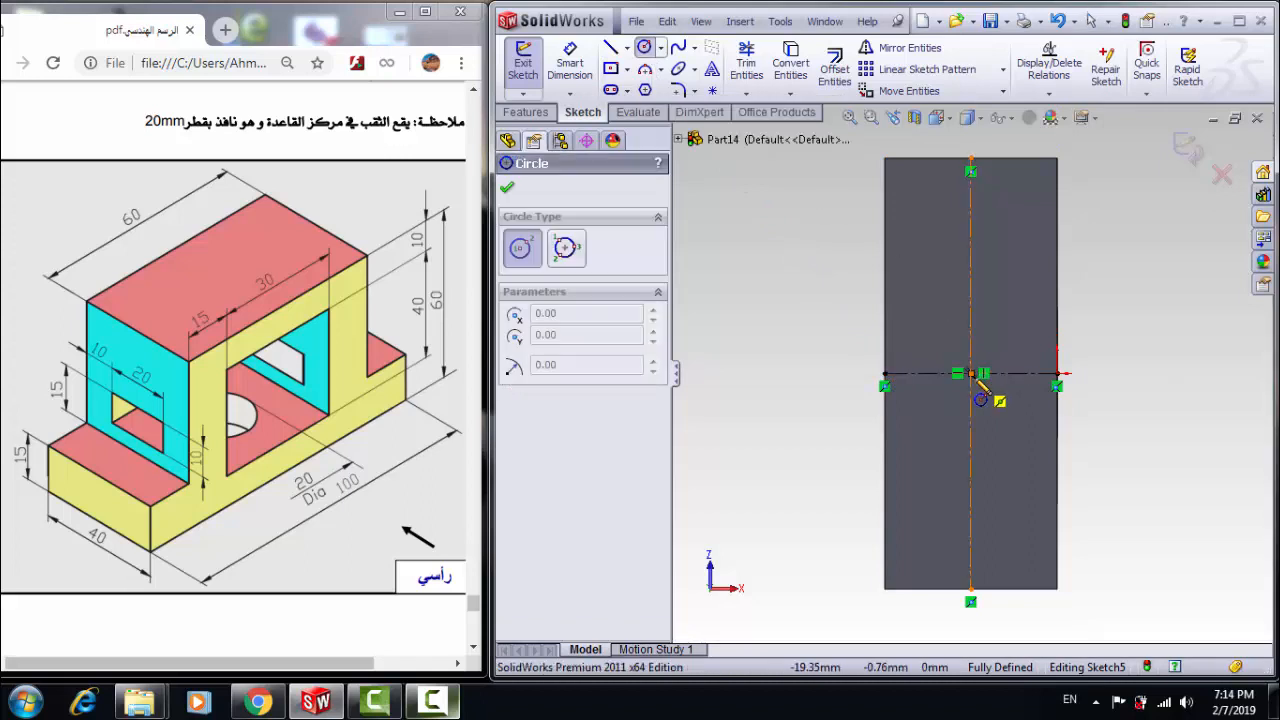
click(970, 374)
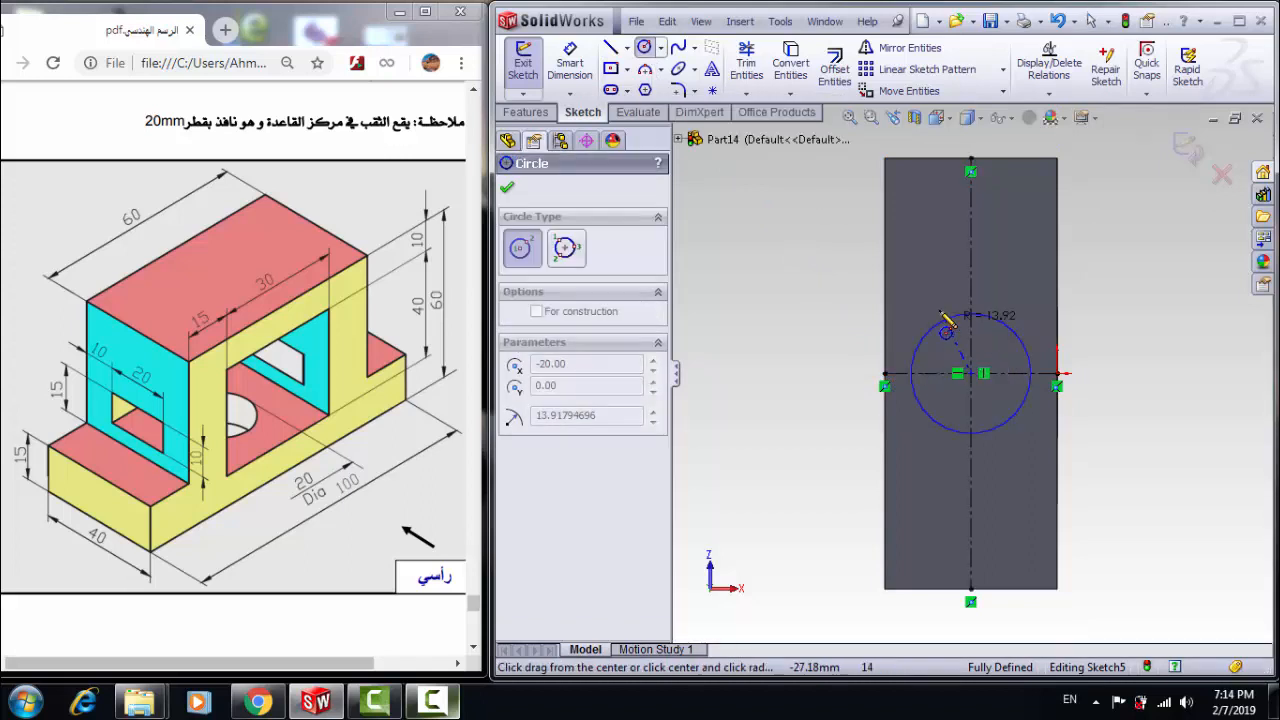
click(995, 306)
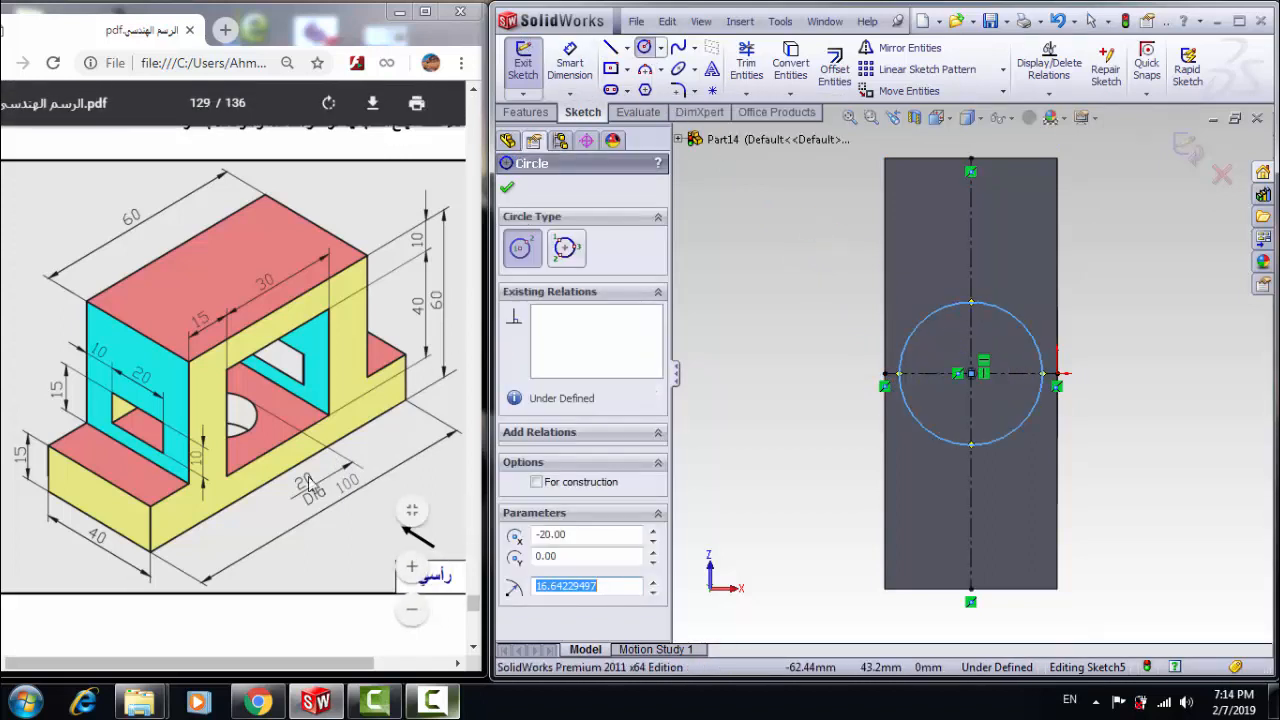
click(569, 64)
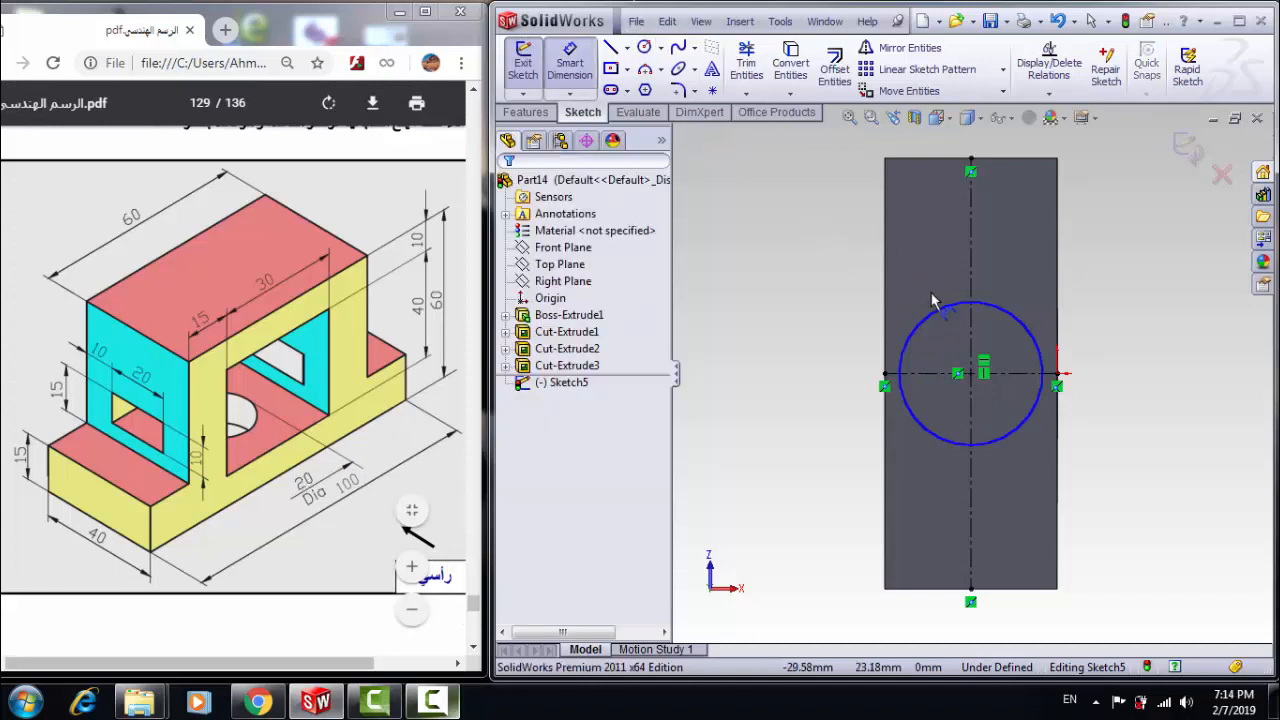
click(903, 352)
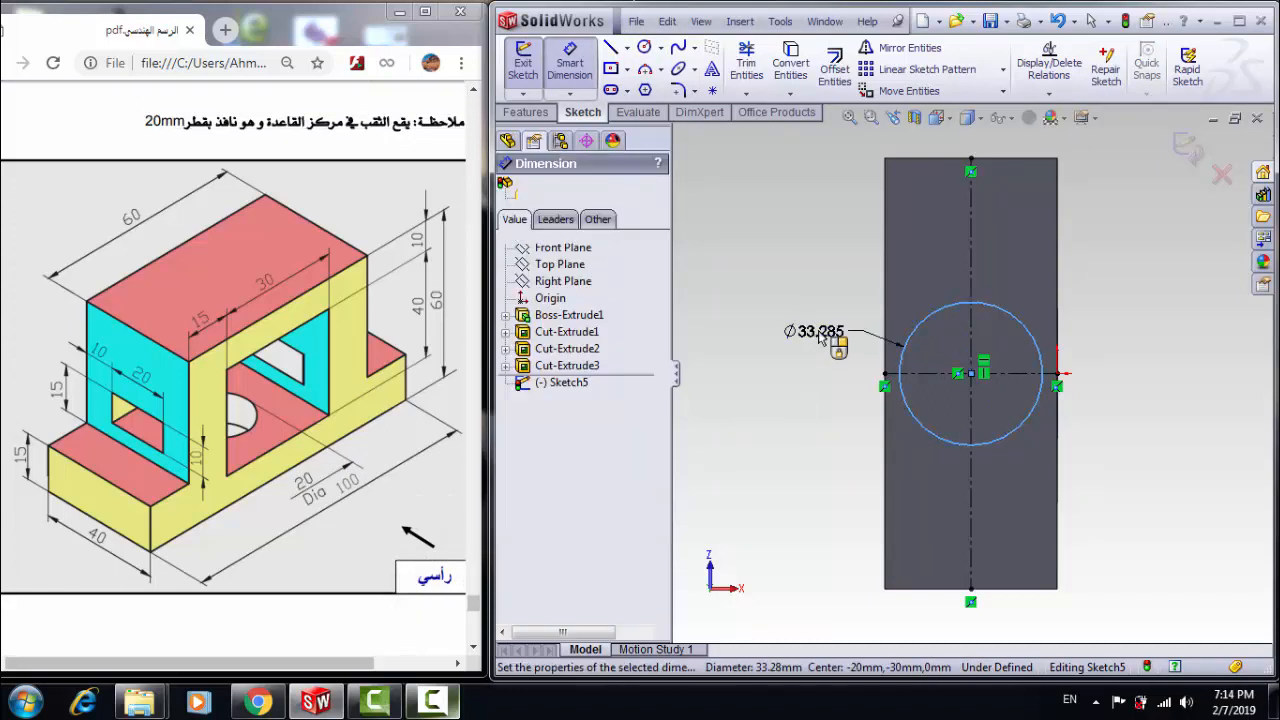
click(818, 338)
text(20)
key(Return)
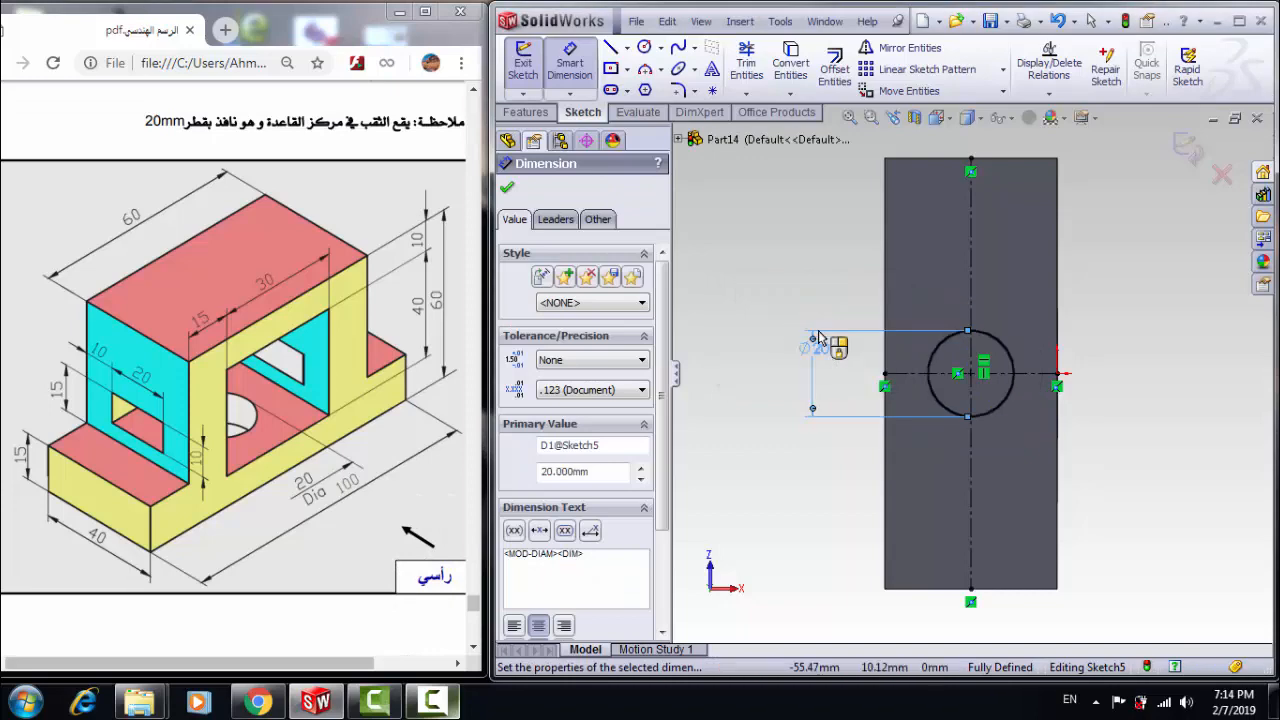
- Extrude-cut the 20 mm circle with the Up To Next end condition to make the hole through the base
click(527, 112)
mouse_move(798, 286)
middle_down()
mouse_move(851, 300)
mouse_move(938, 250)
middle_up()
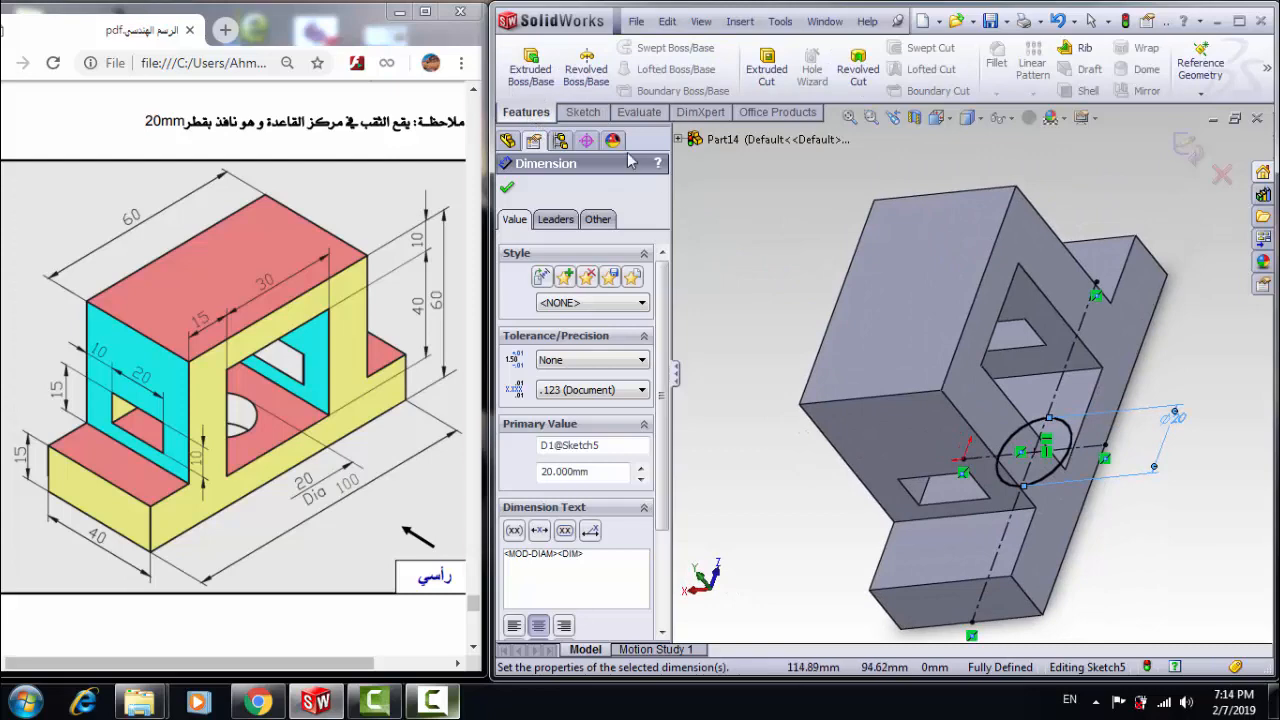
click(766, 68)
middle_drag(1025, 400, 712, 396)
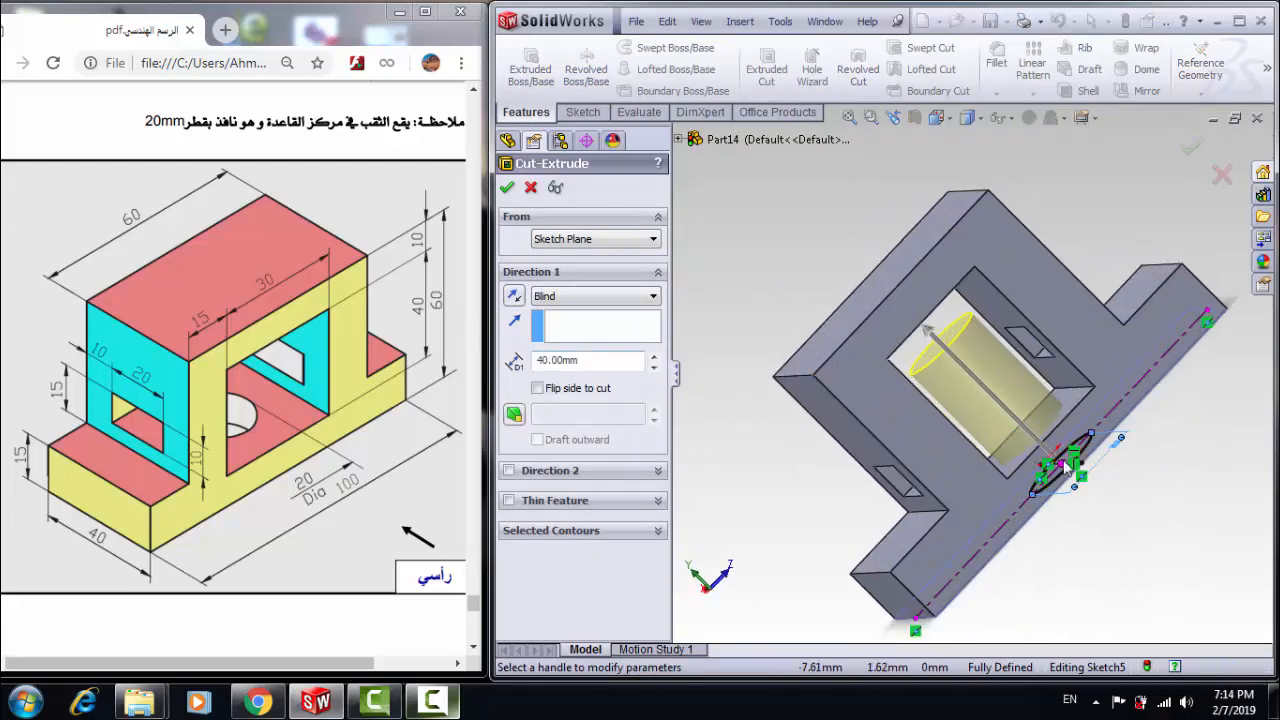
mouse_move(1036, 492)
middle_down()
mouse_move(1077, 462)
mouse_move(1045, 450)
mouse_move(1032, 468)
middle_up()
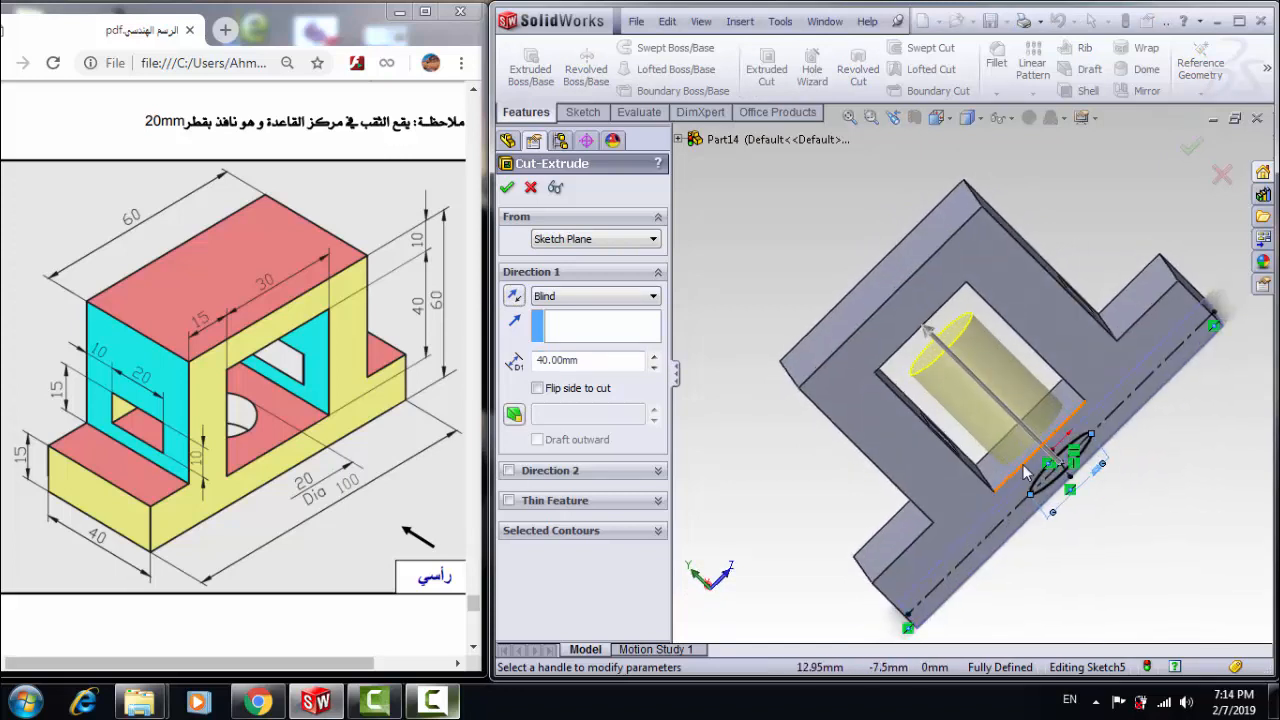
click(580, 296)
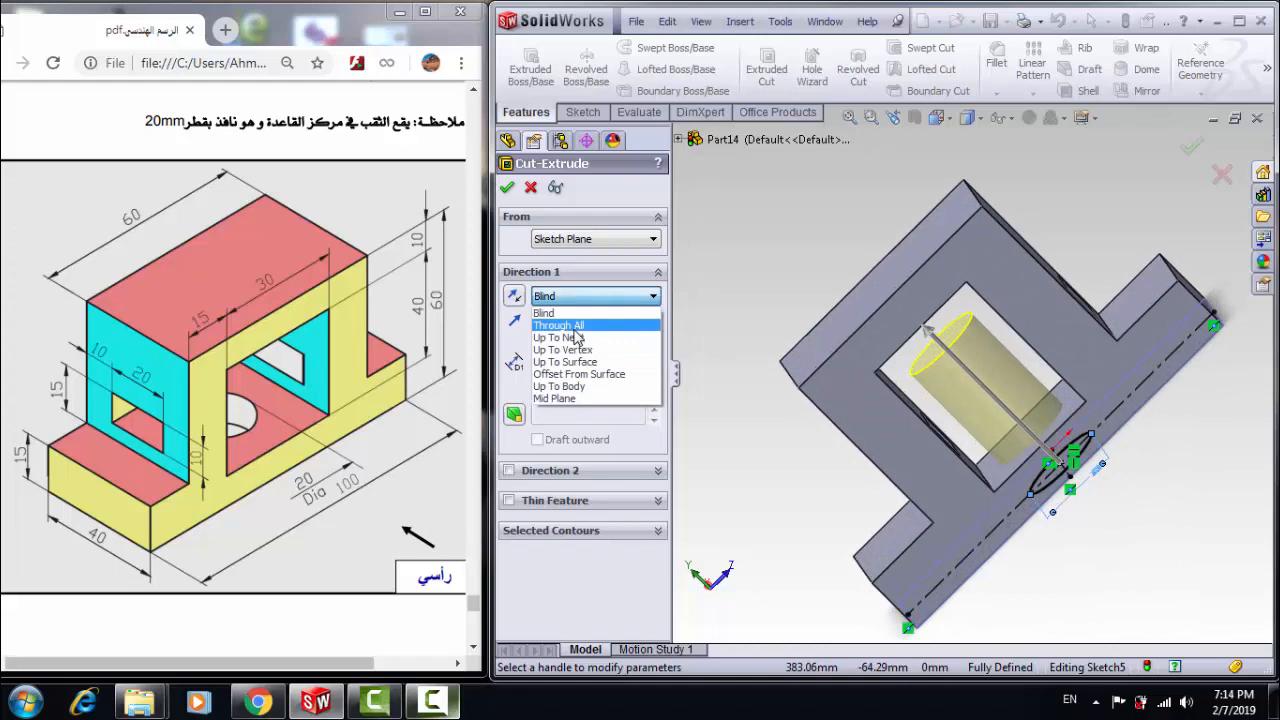
click(578, 338)
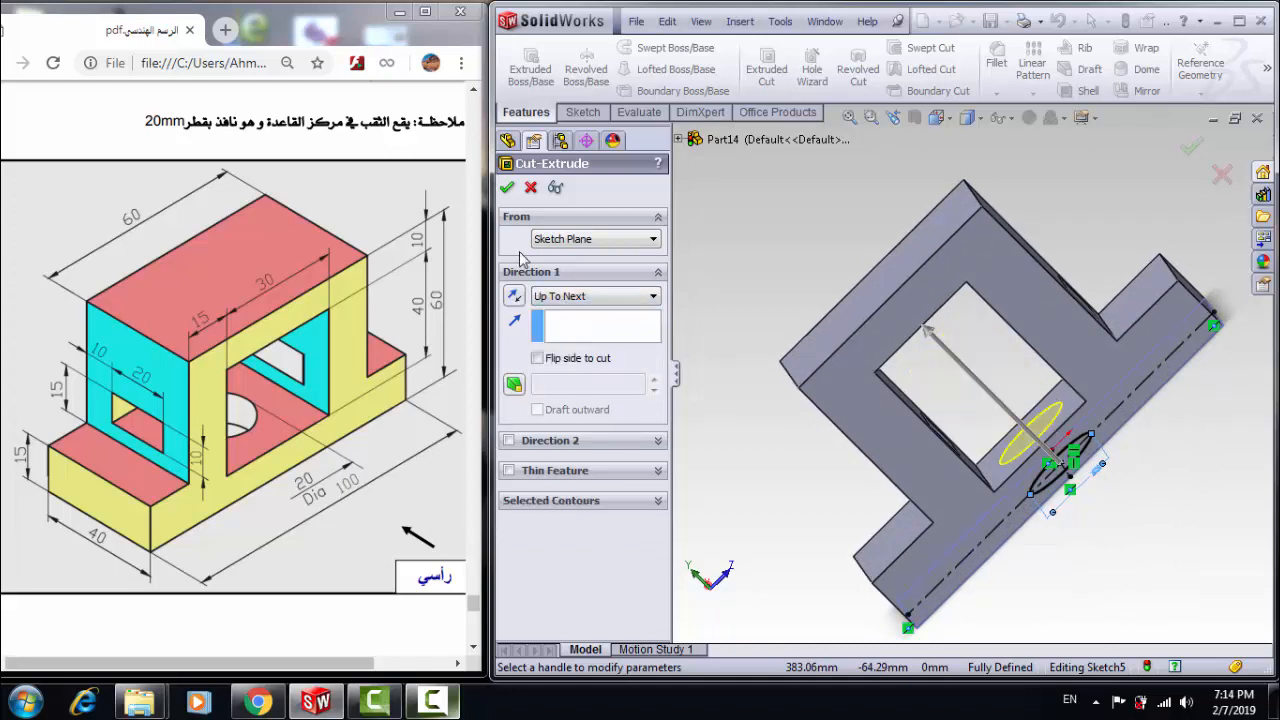
click(507, 187)
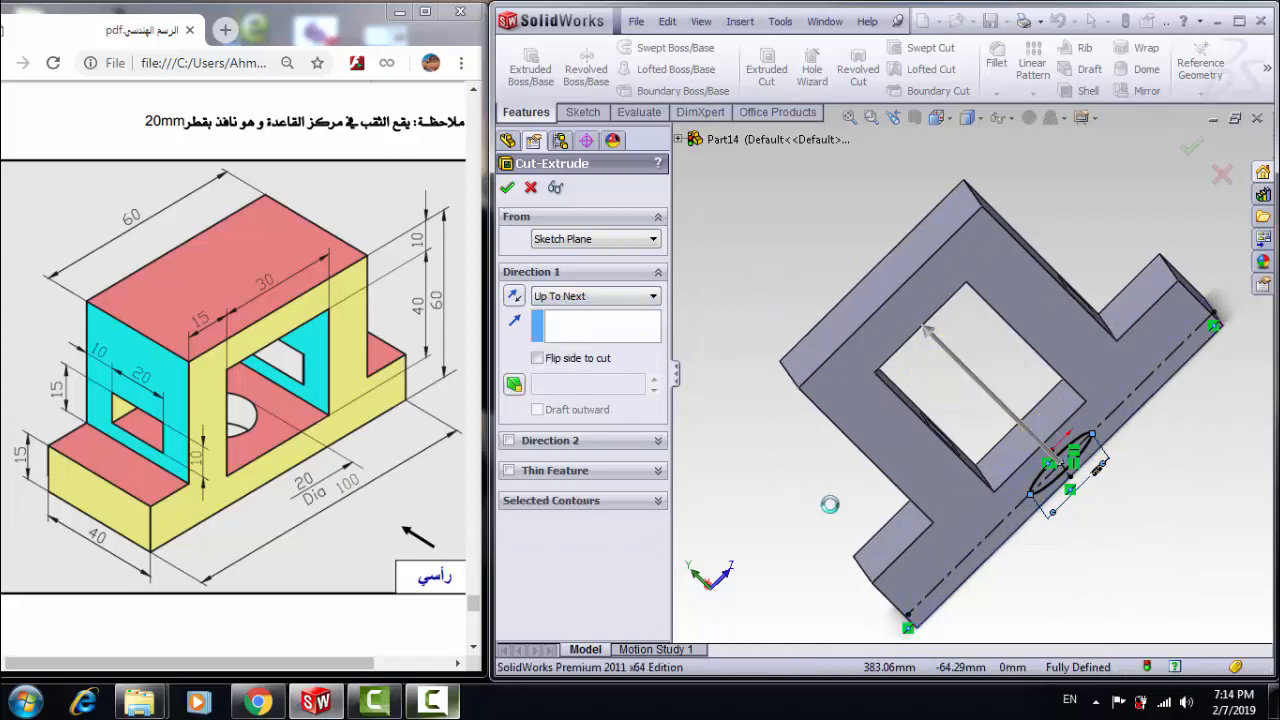
middle_drag(845, 487, 905, 465)
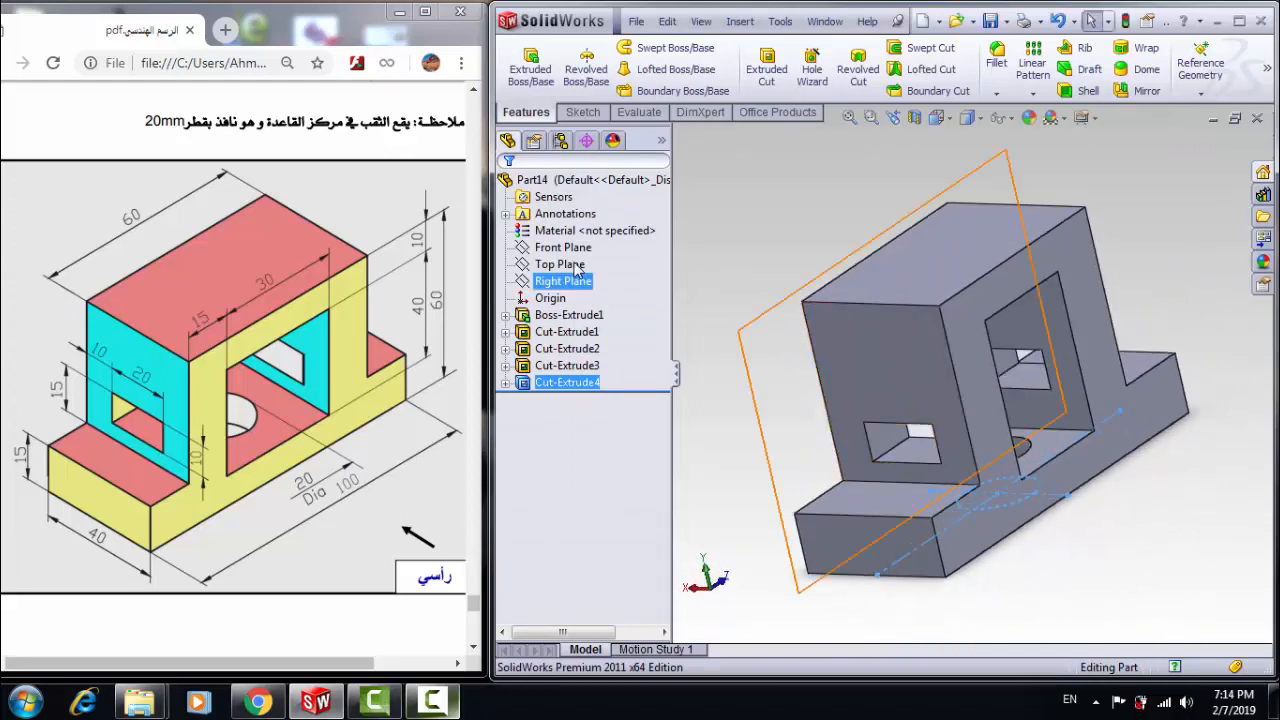
- Apply a bright green color appearance to the whole part
click(545, 180)
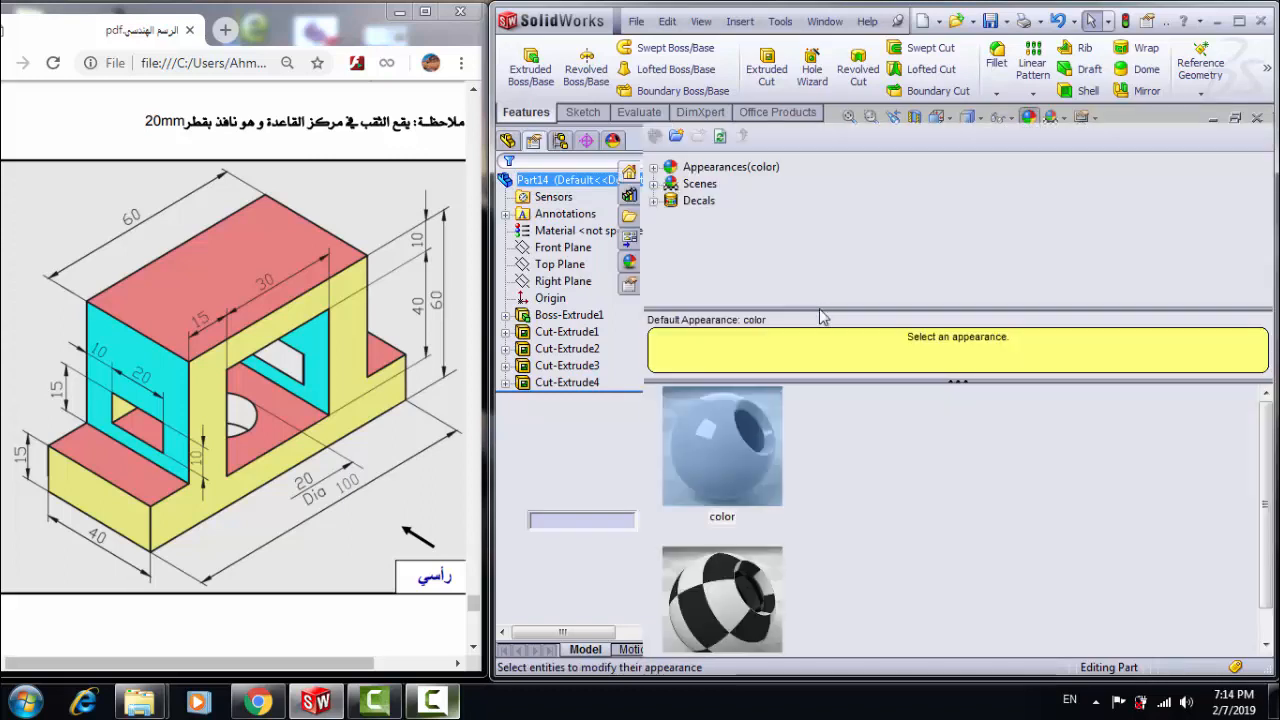
click(577, 570)
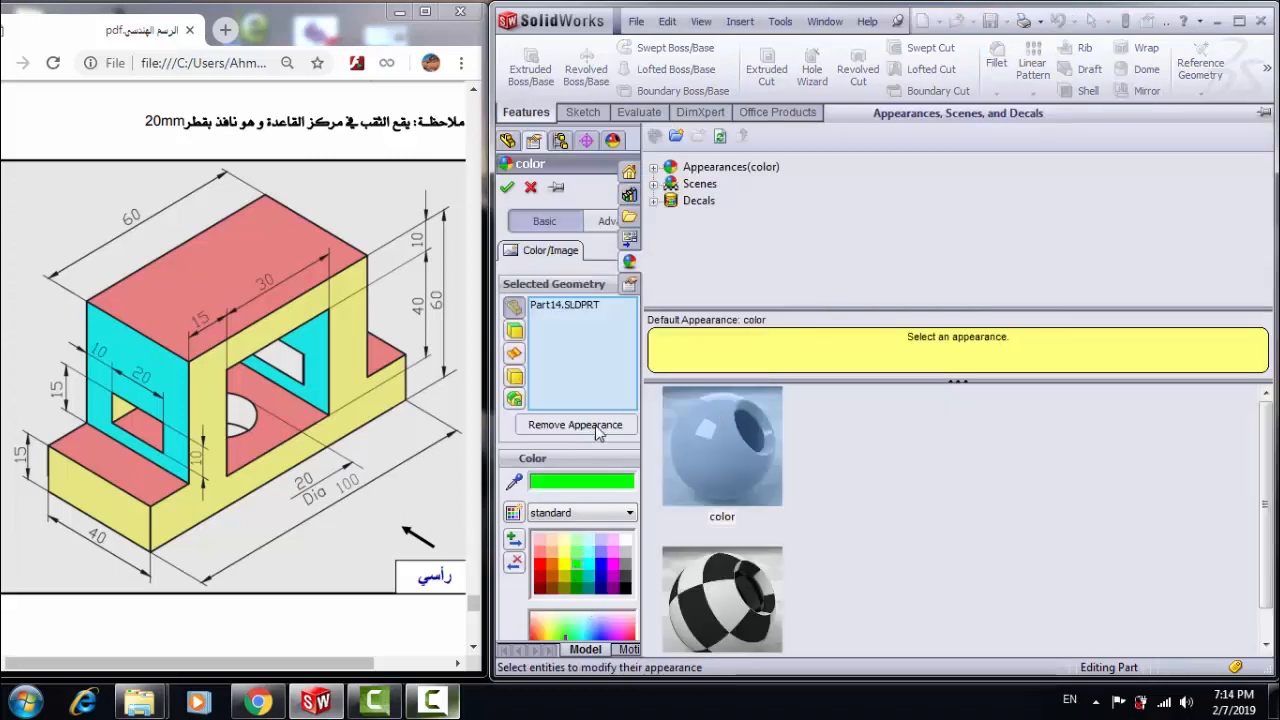
click(507, 188)
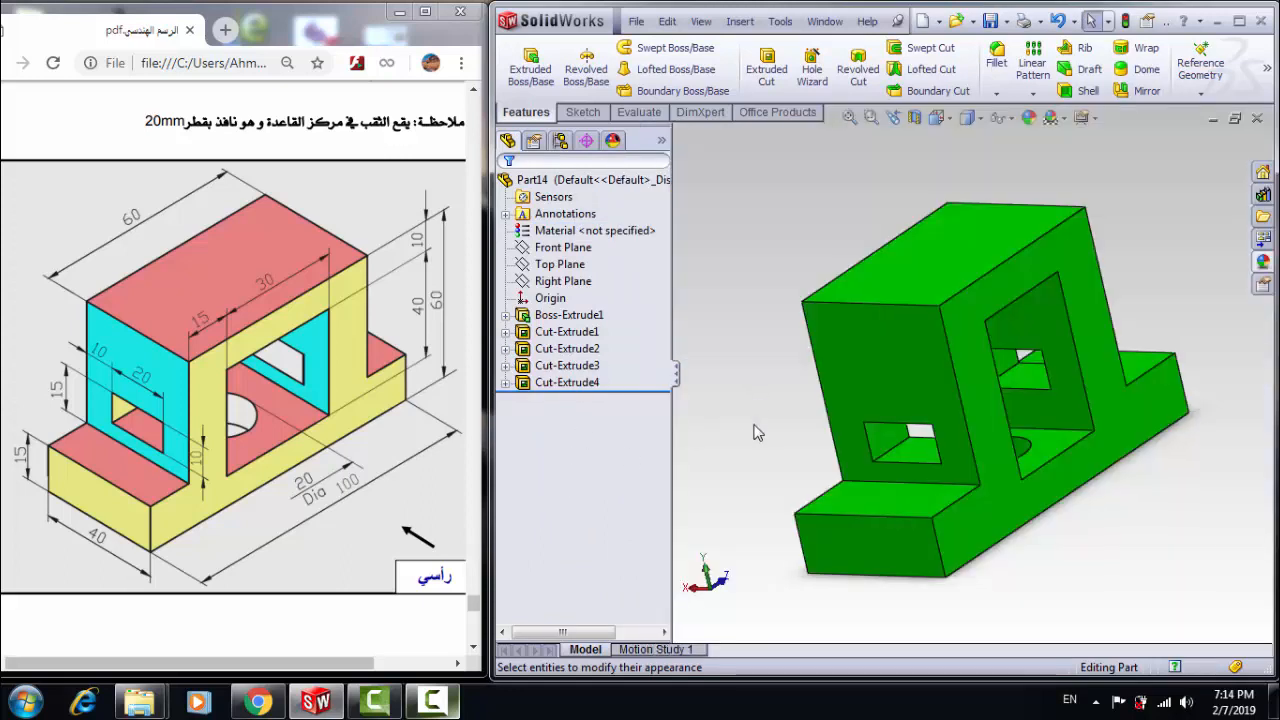
- Change the whole part's appearance color to light orange from the standard color swatches
middle_drag(757, 432, 751, 434)
click(1025, 122)
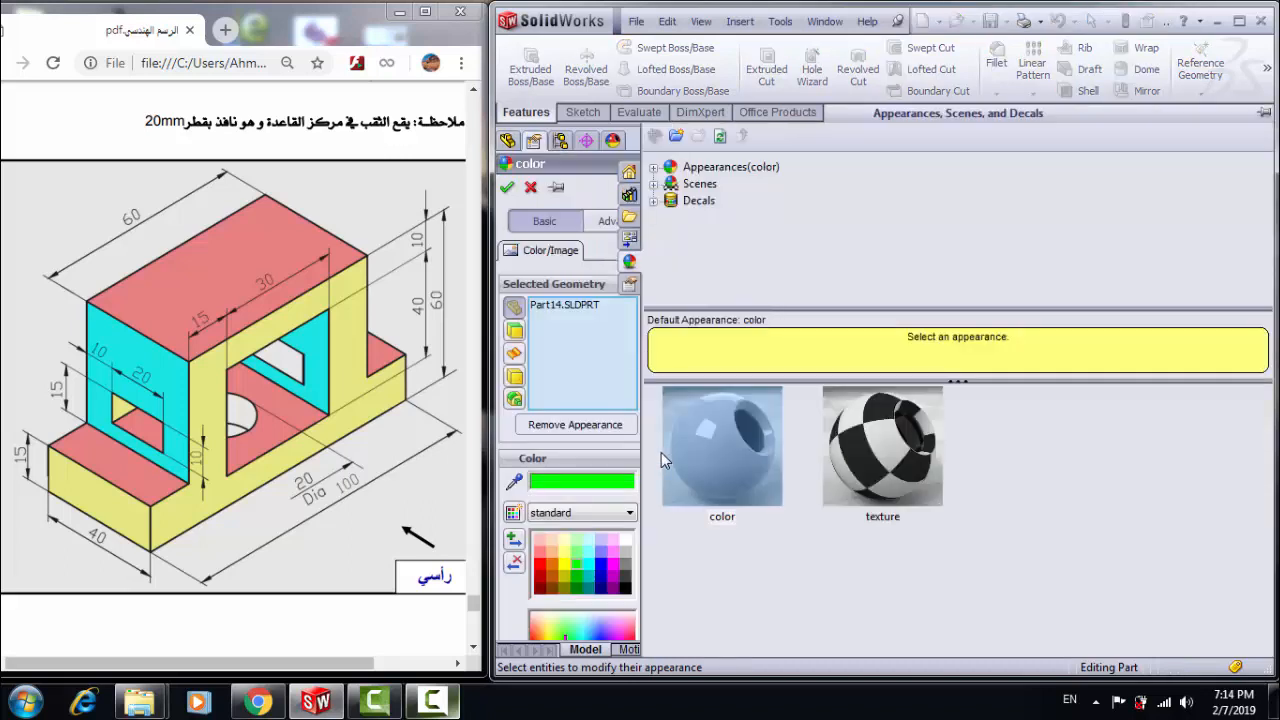
click(564, 549)
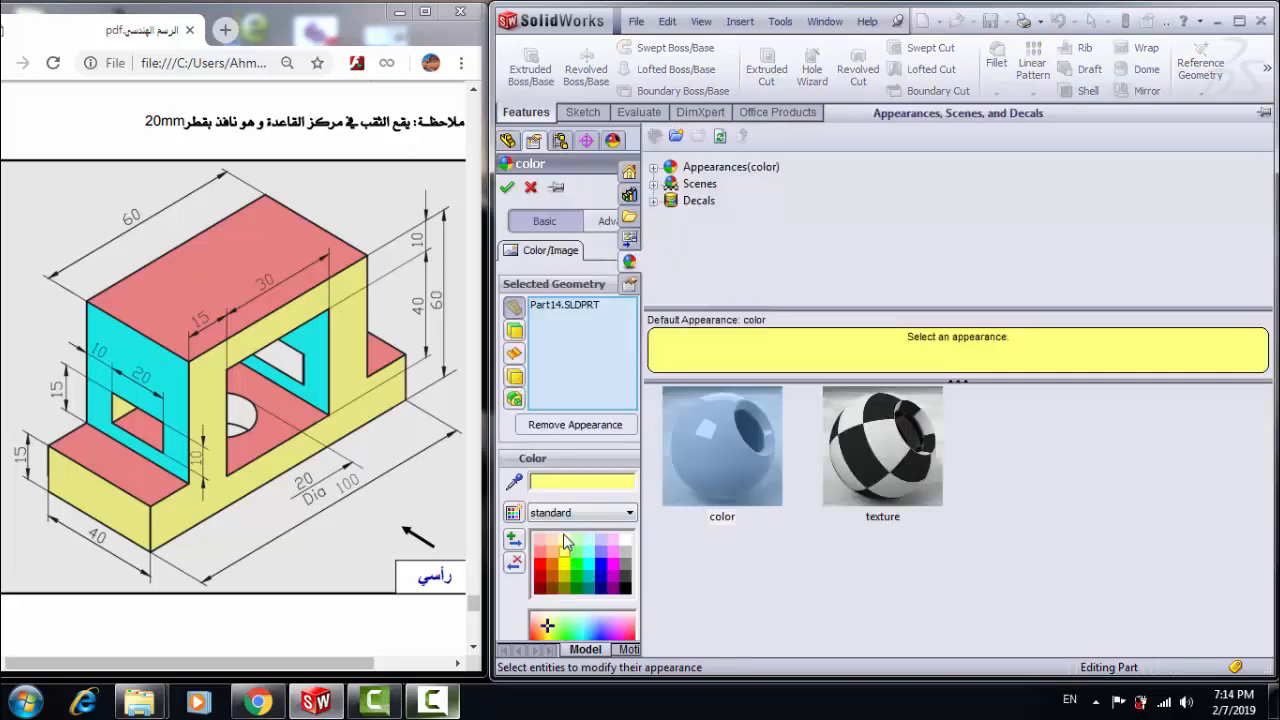
click(552, 550)
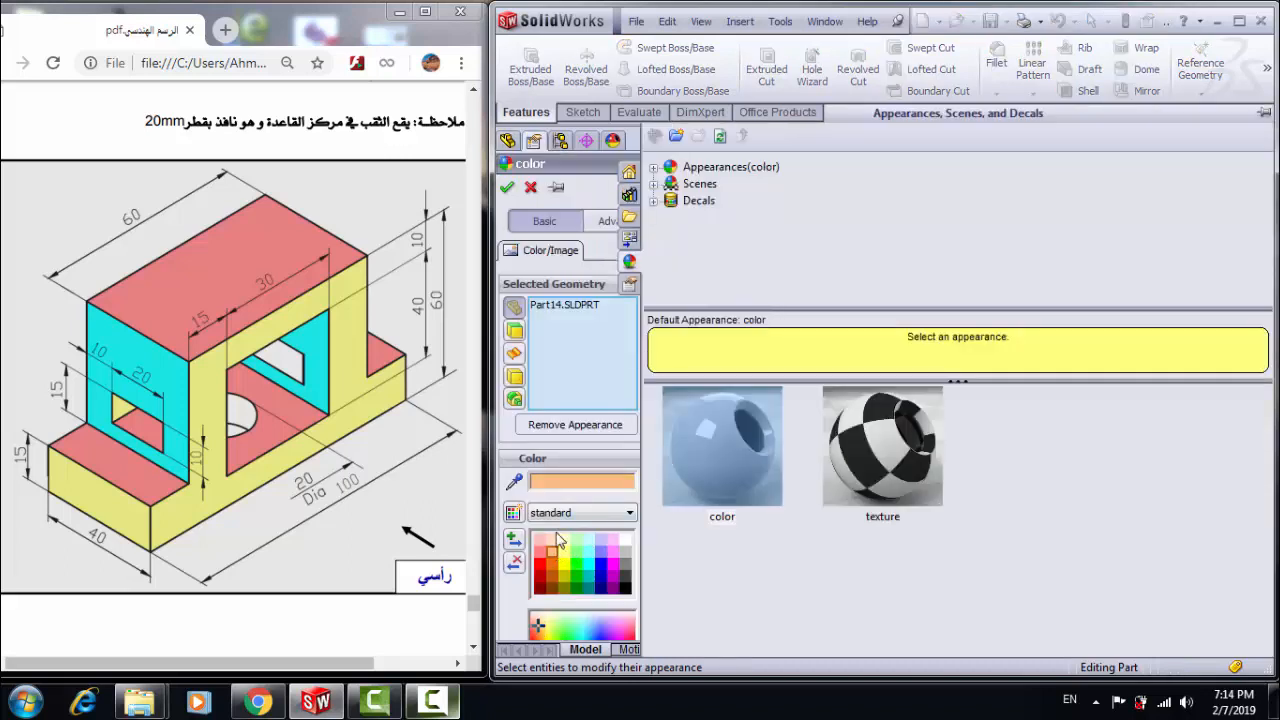
click(507, 188)
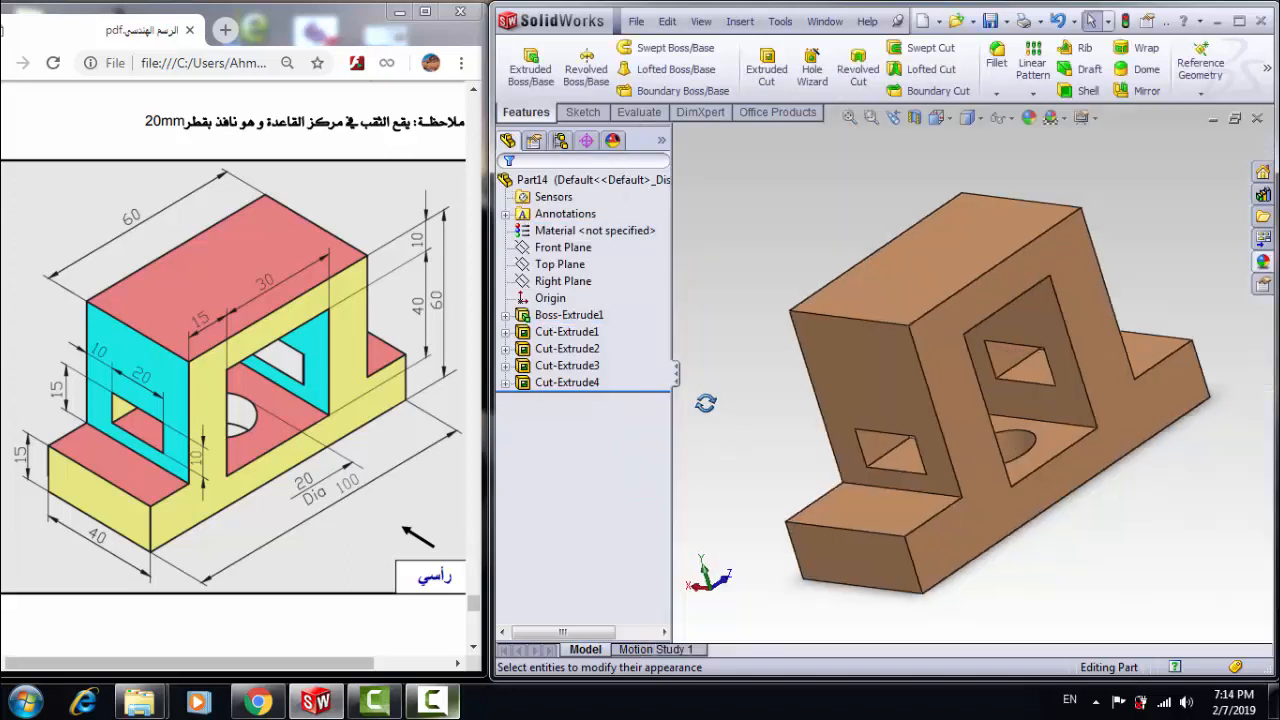
middle_drag(705, 402, 742, 392)
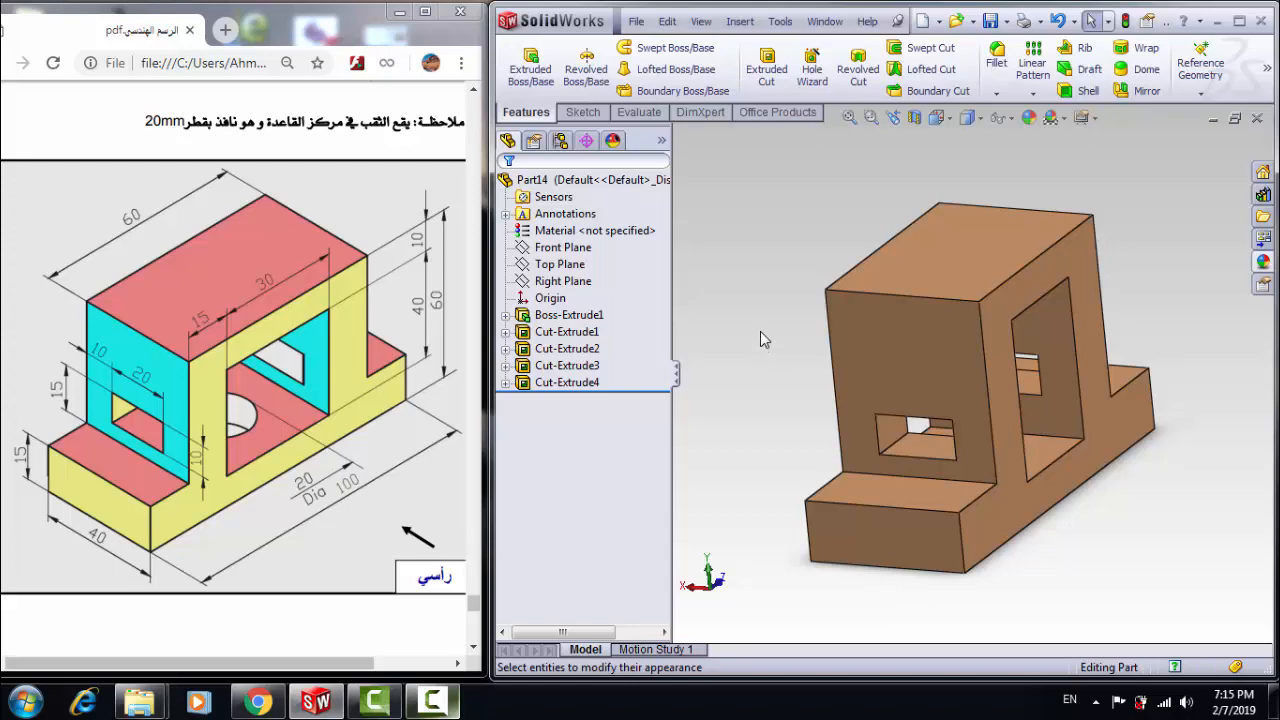